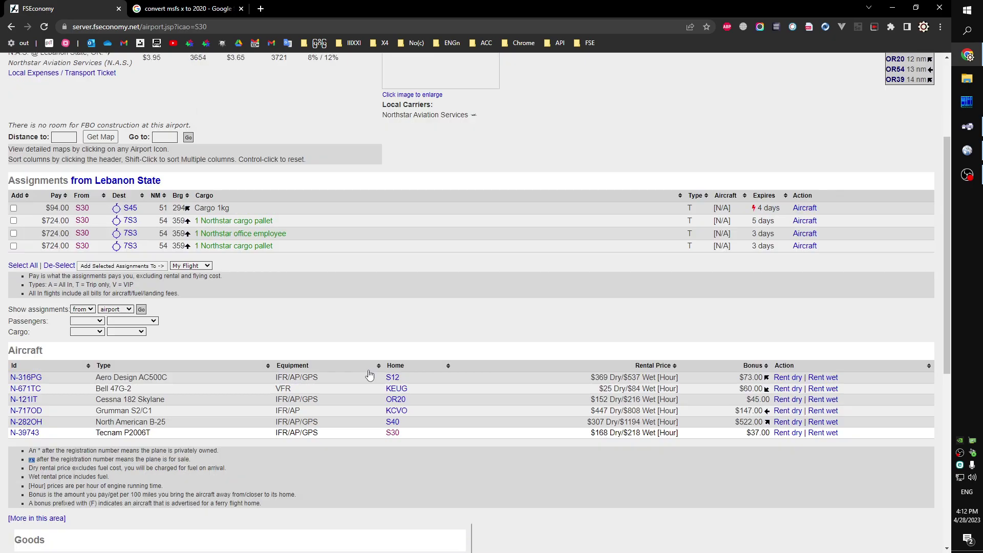
Step: Examine the assignments, rentable aircraft and goods offered at Lebanon State airport (S30)
scroll(657, 332, "down", 4)
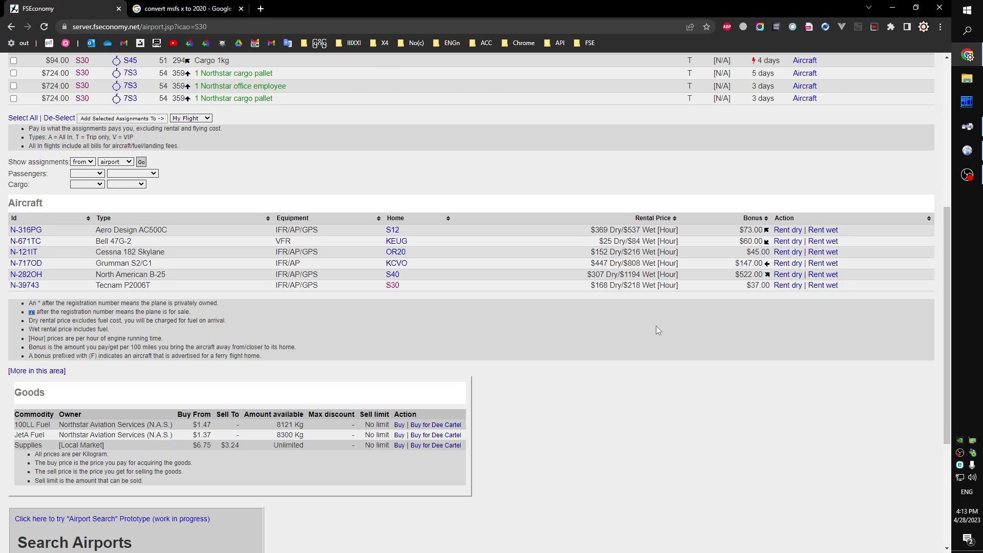
scroll(656, 330, "down", 4)
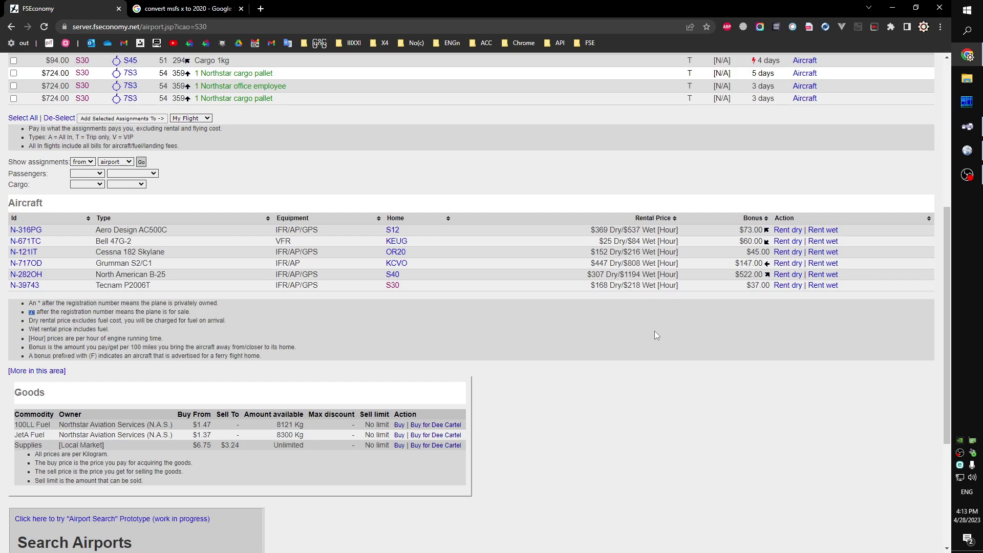
scroll(655, 329, "up", 10)
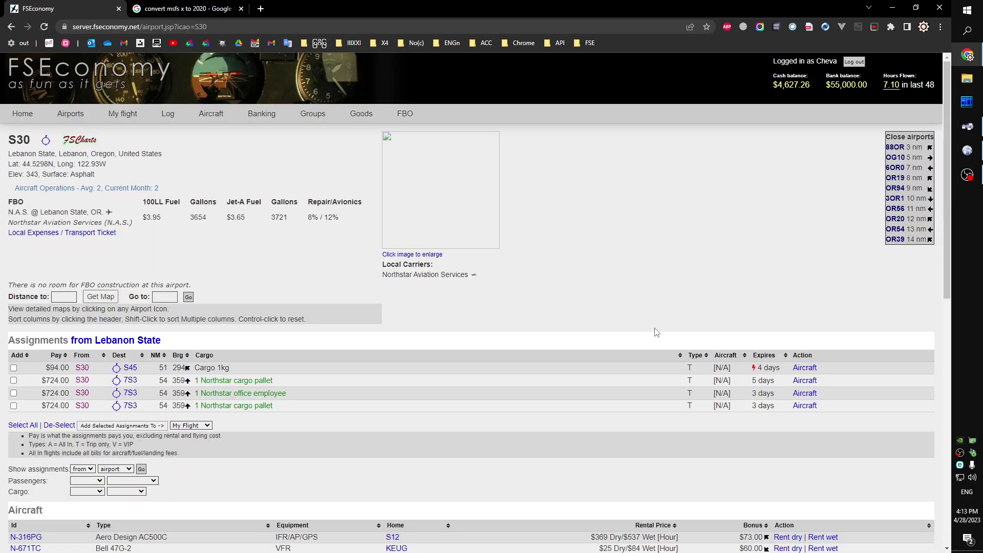
scroll(655, 330, "down", 8)
scroll(654, 331, "up", 8)
scroll(663, 282, "down", 7)
scroll(644, 296, "up", 4)
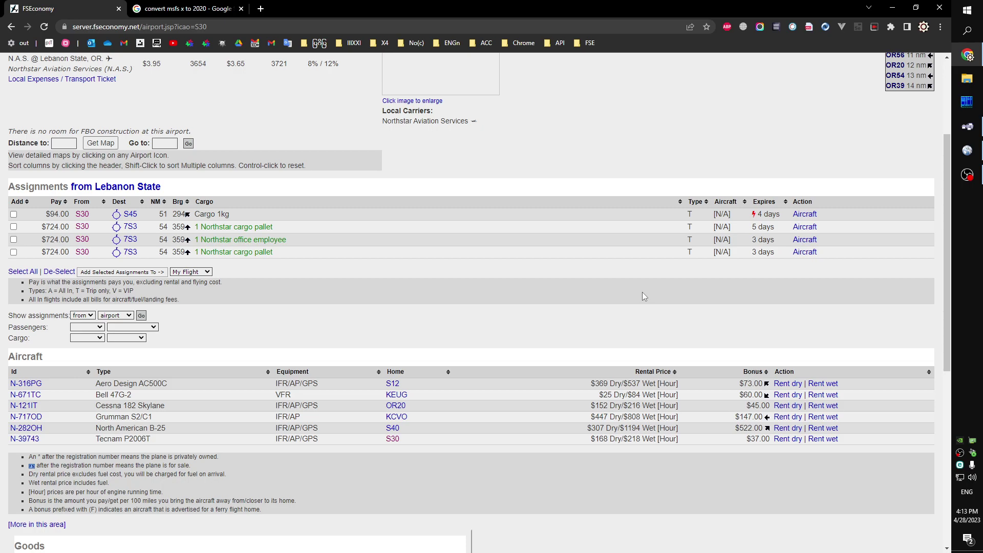
scroll(655, 364, "up", 3)
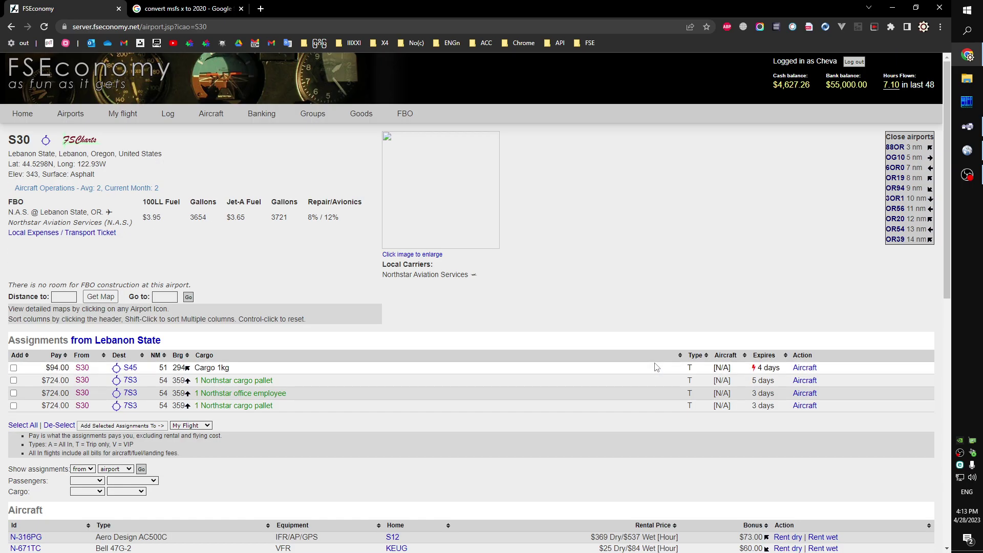
scroll(640, 379, "down", 8)
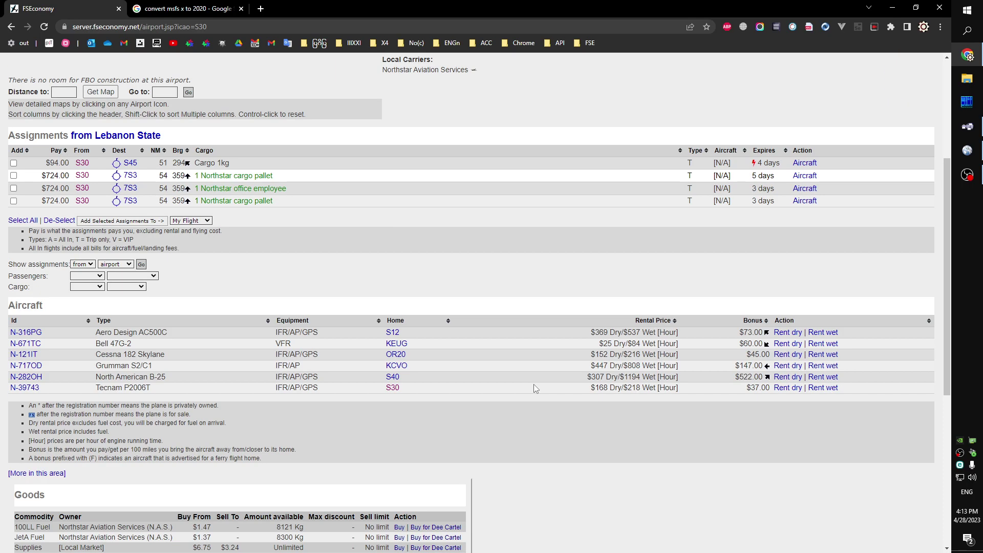
scroll(612, 395, "up", 1)
scroll(612, 395, "up", 1)
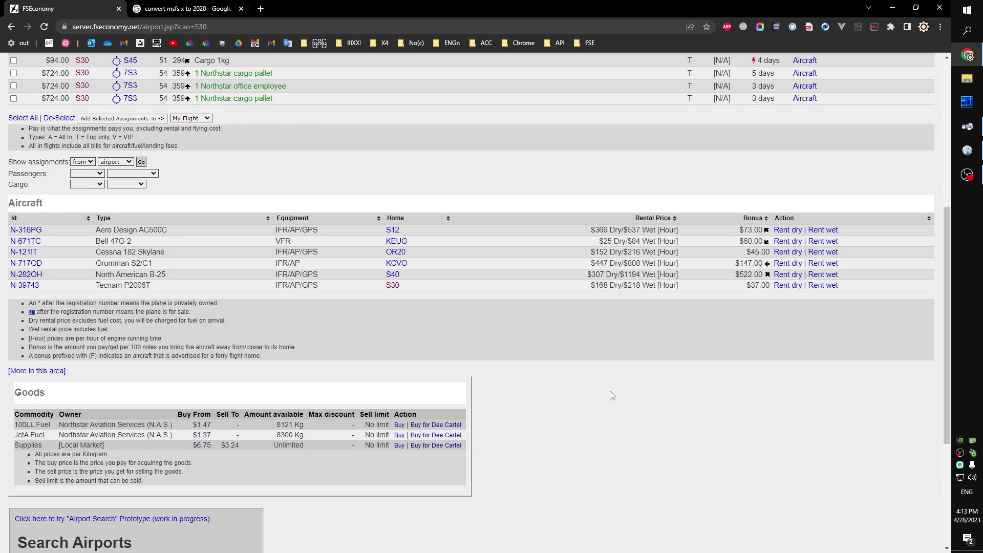
scroll(613, 395, "up", 6)
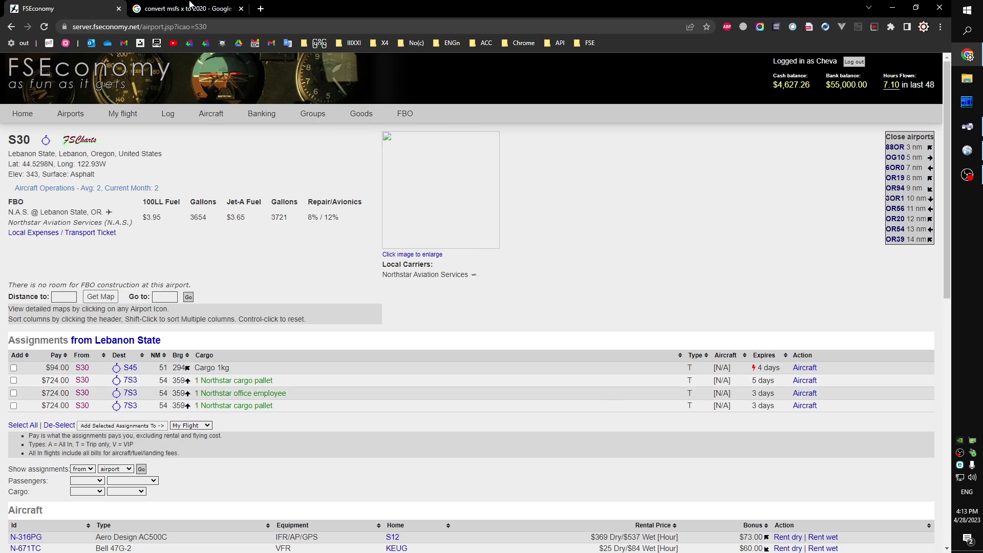
Step: Open the Dee Cartel FBO list and view the WA88 airport page in a separate tab, closing that tab when done
mouse_move(406, 118)
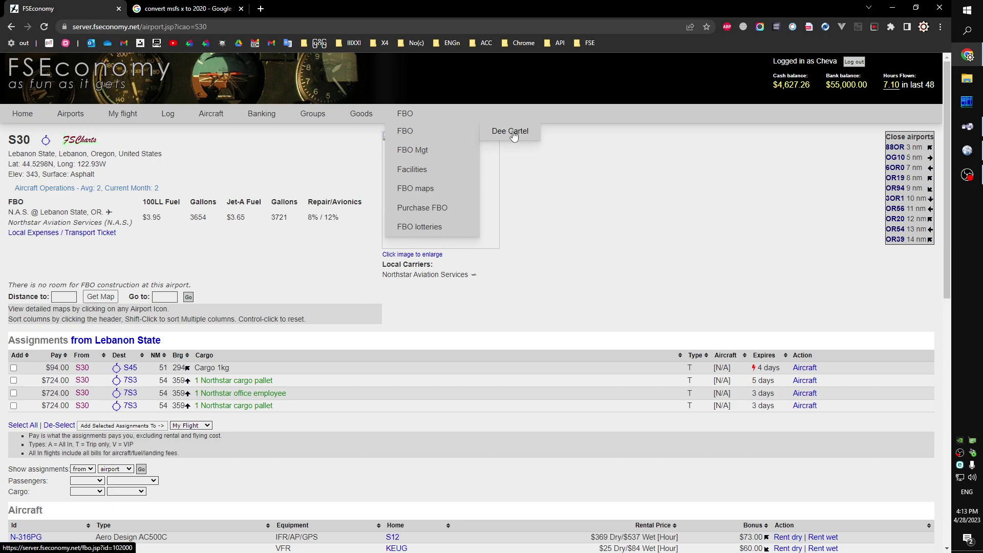
left_click(510, 133)
middle_click(25, 202)
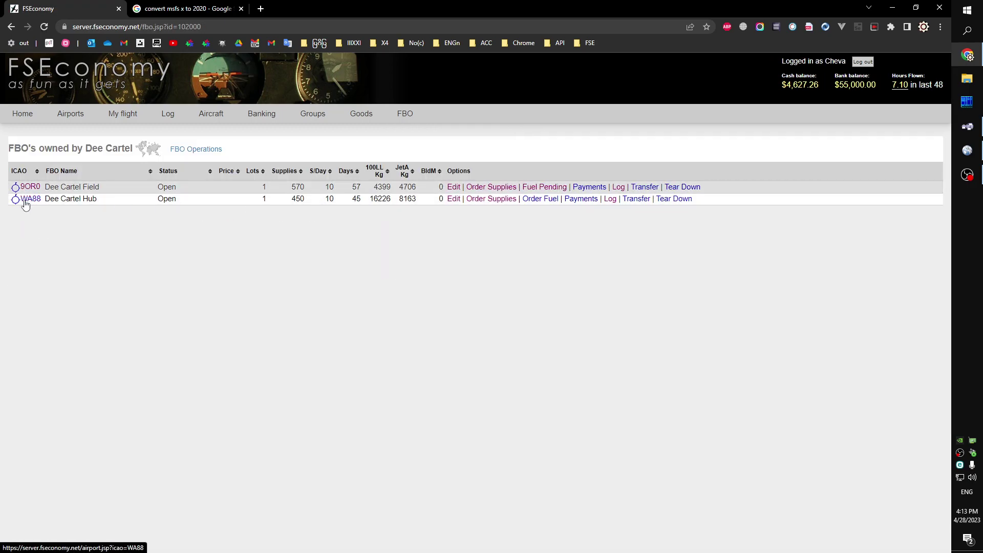
left_click(175, 5)
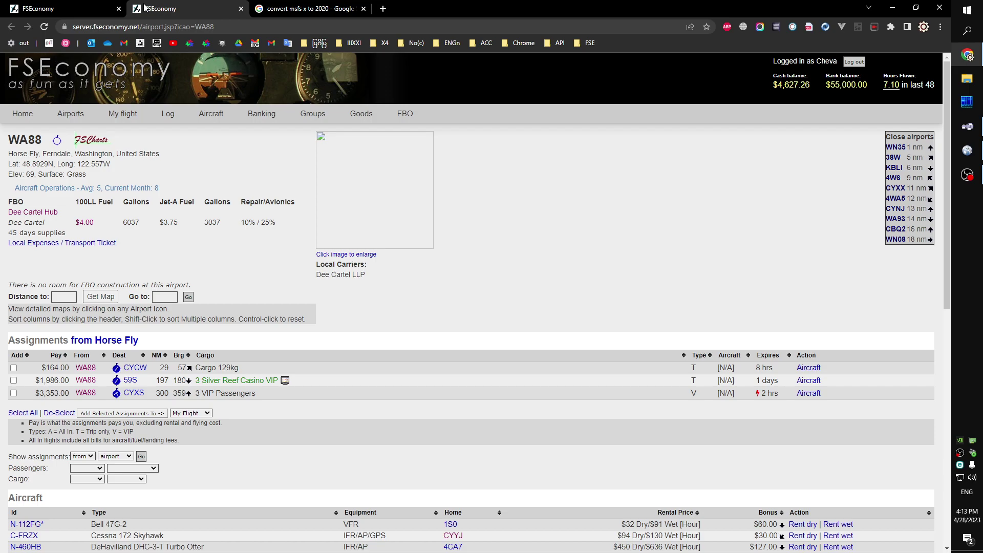
left_click(241, 9)
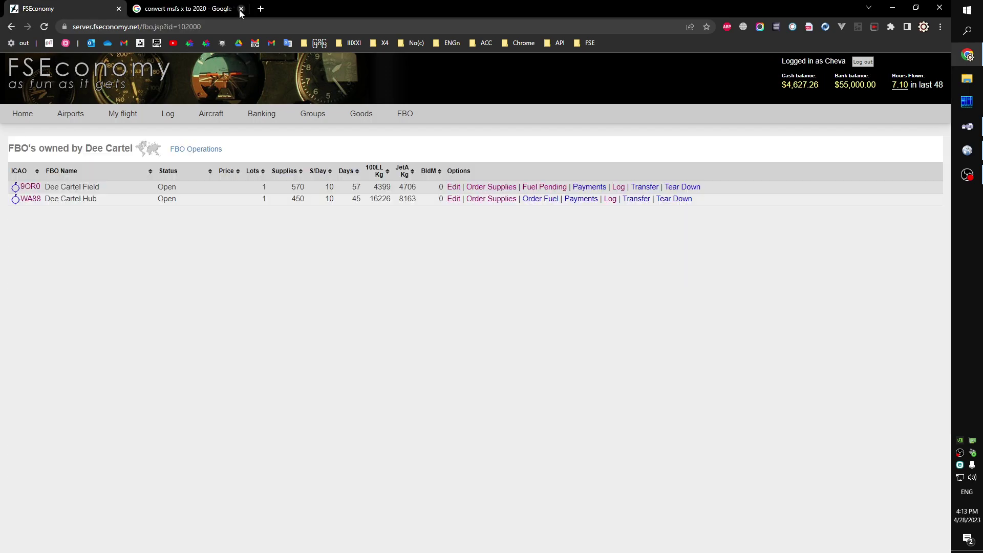
Step: Open the 9OR0 airport page from the FBO list, check the assignments on My Flight, and return to the airport page
left_click(30, 186)
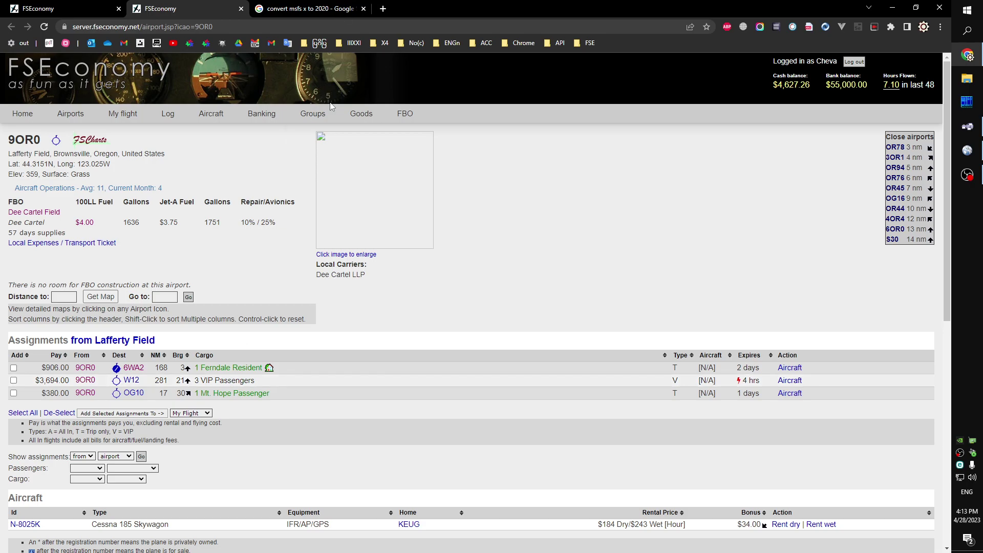
left_click(123, 114)
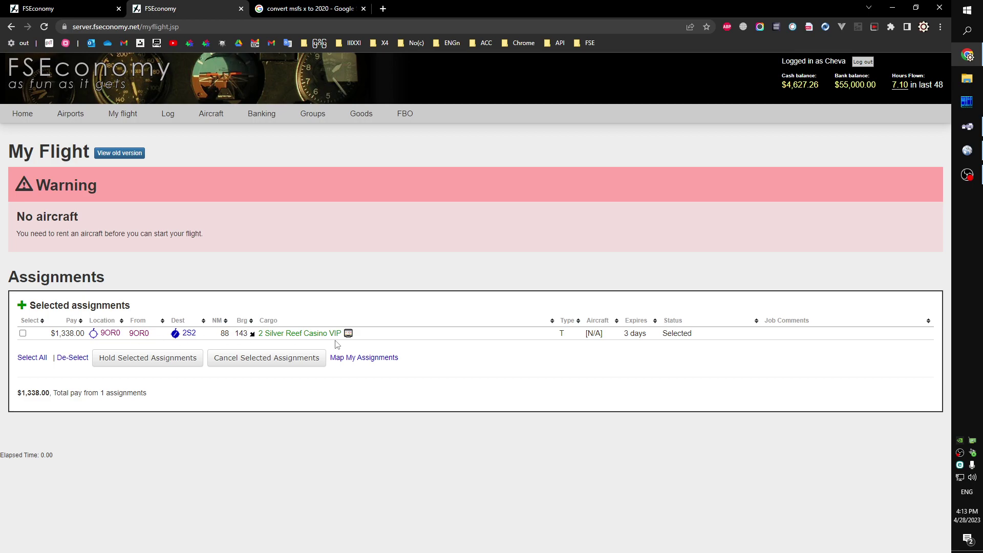
left_click(11, 26)
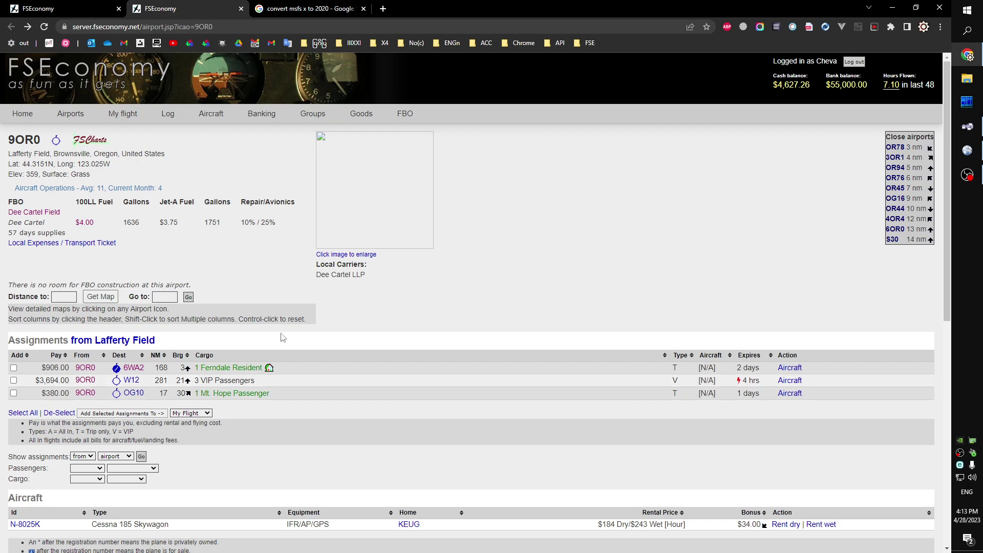
Step: Close the Google search results tab about converting MSFS X to 2020
left_click(287, 5)
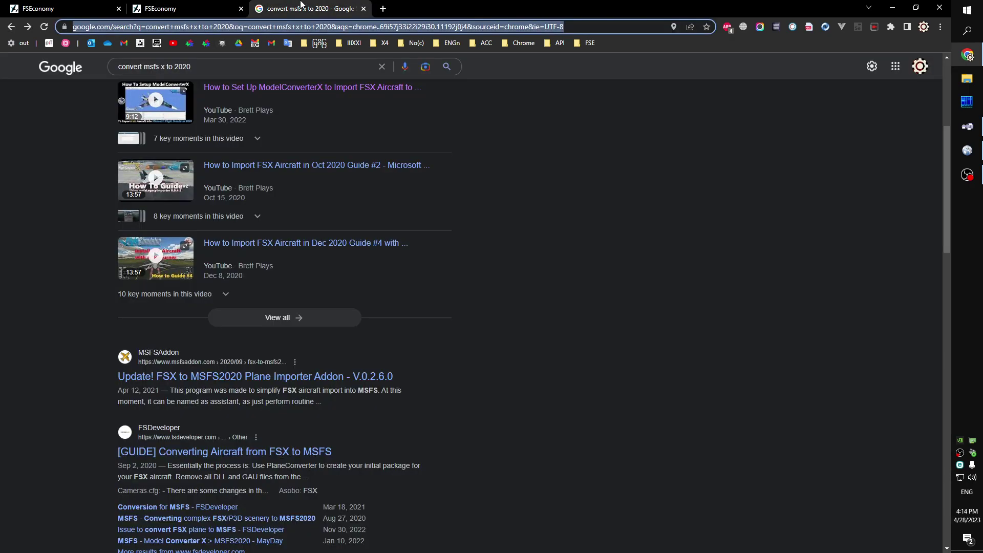
left_click(363, 8)
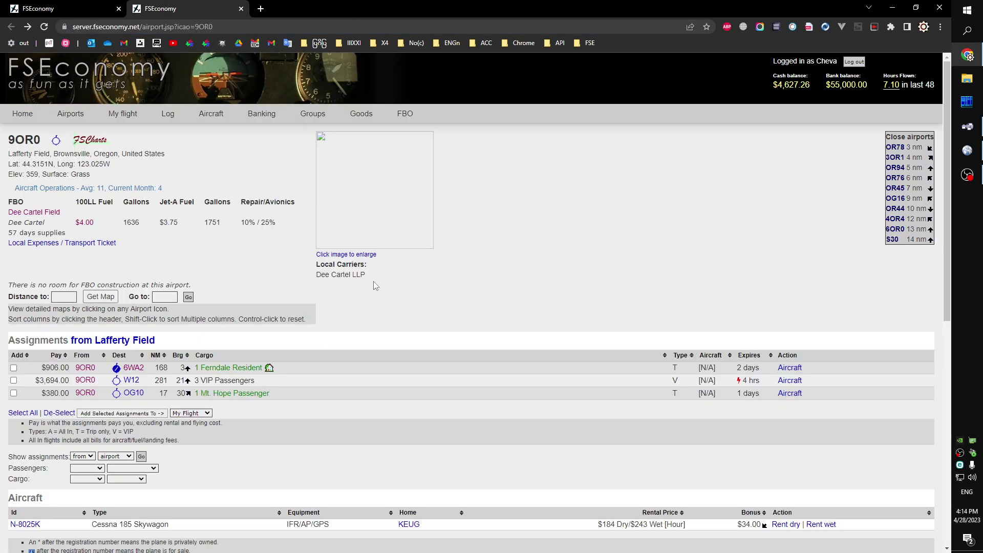
Step: Restrict the airport search to airports that have a rentable Aero Design AC500C
scroll(513, 281, "down", 8)
scroll(515, 278, "up", 2)
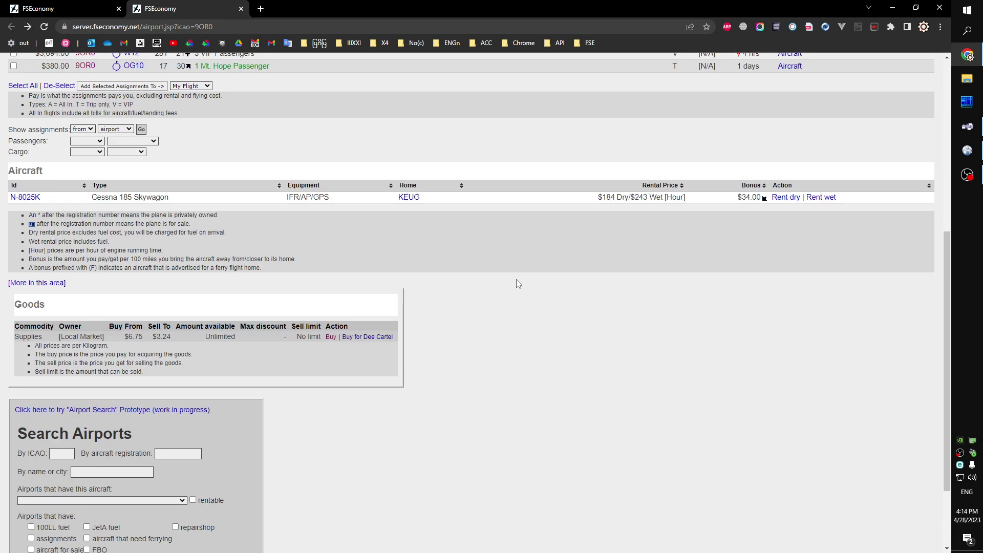
scroll(517, 280, "up", 3)
scroll(517, 281, "down", 5)
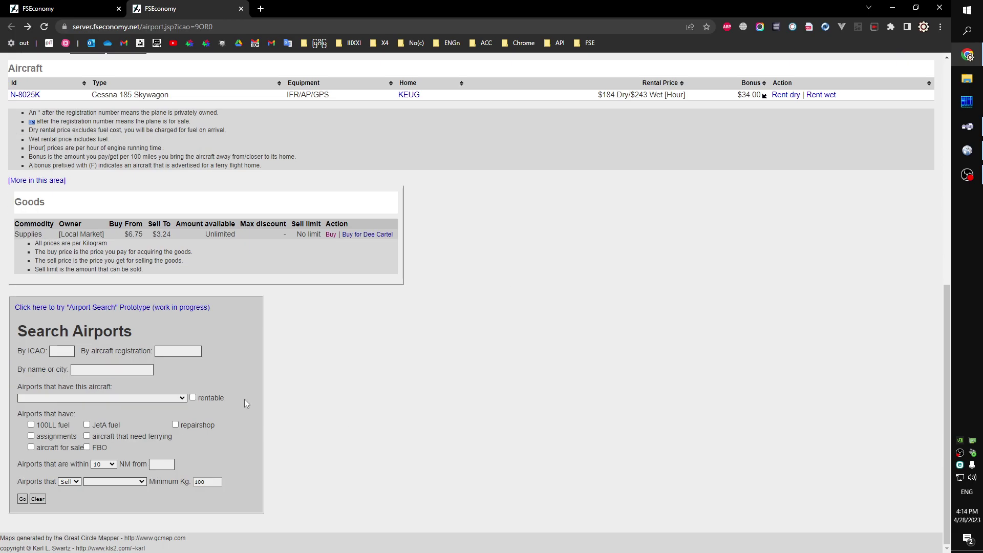
left_click(192, 398)
left_click(184, 399)
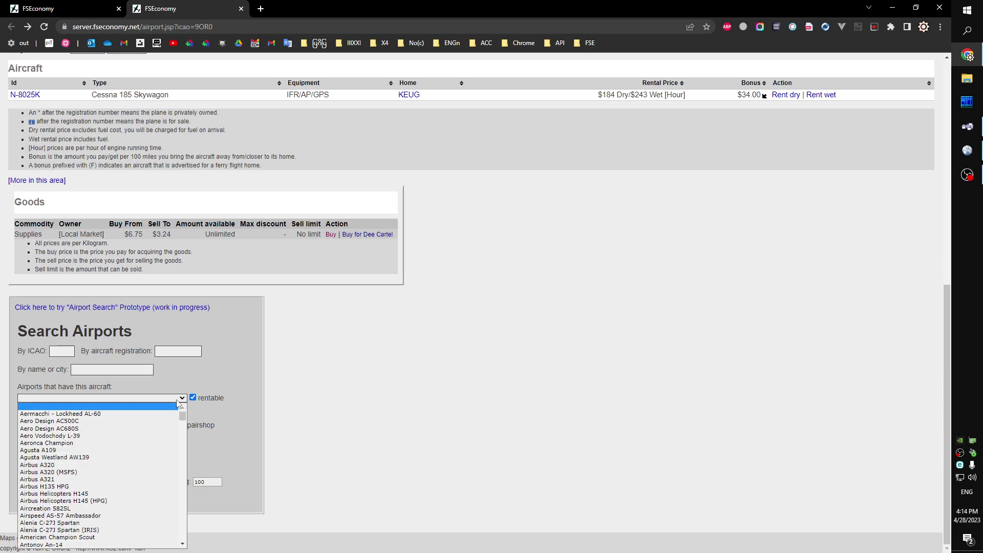
left_click(113, 422)
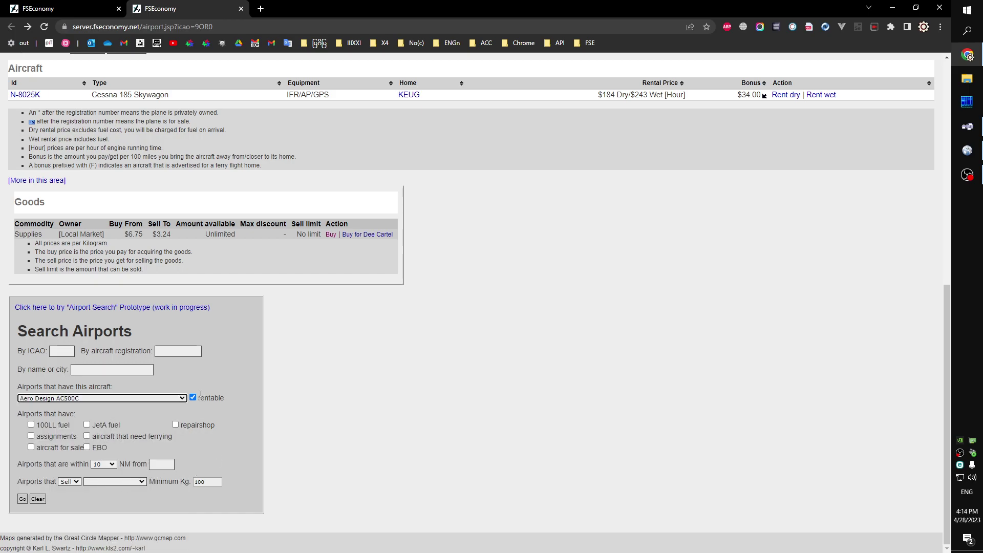
Step: Limit the airport search to within 50 NM of 9OR0, copying that code from the page heading, and run the search
left_click(162, 464)
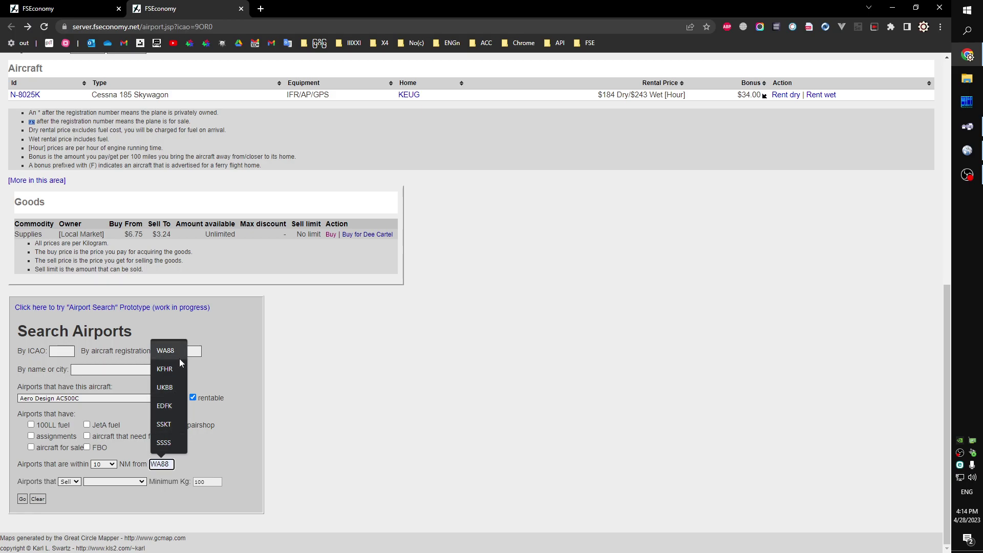
type("S30")
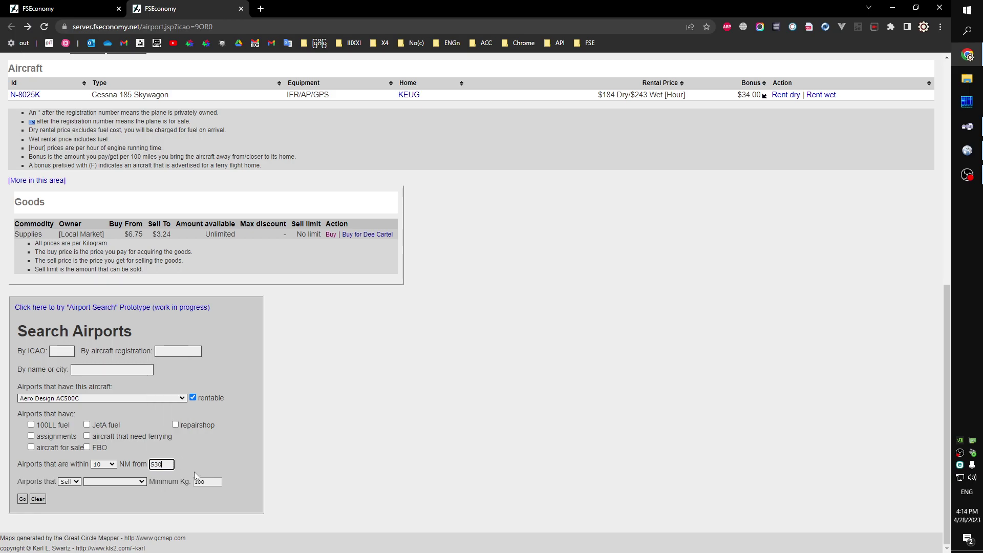
scroll(511, 314, "up", 7)
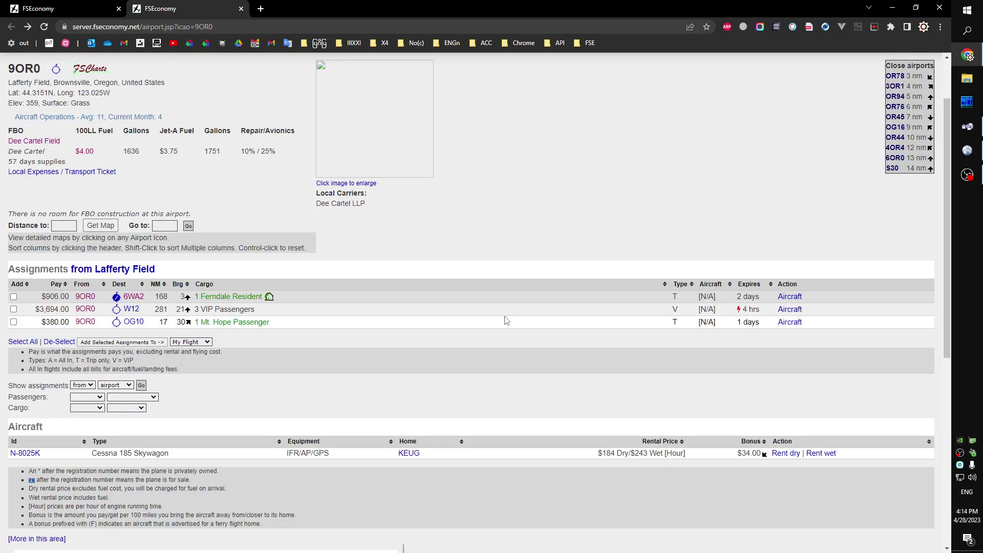
scroll(489, 322, "up", 2)
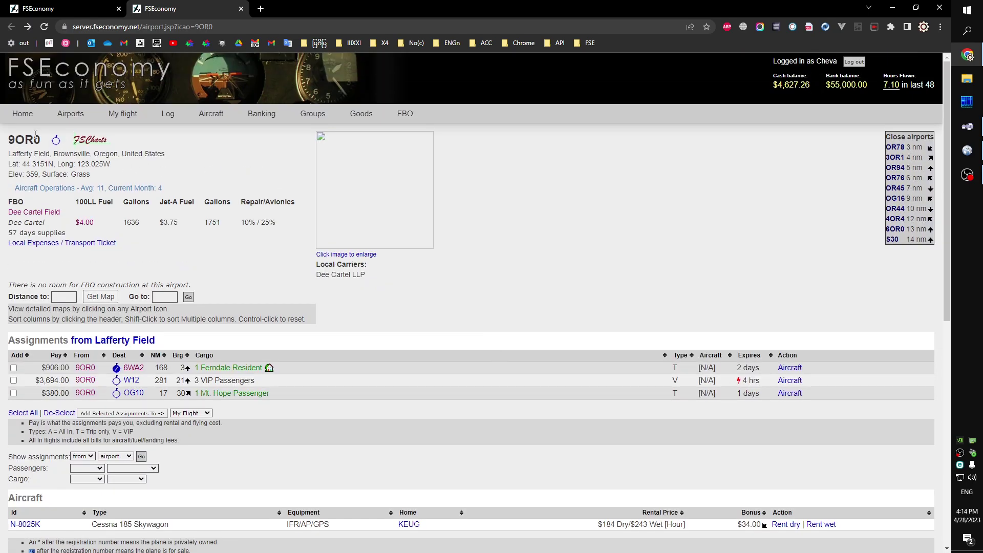
double_click(11, 140)
key("ctrl+c")
scroll(499, 200, "down", 8)
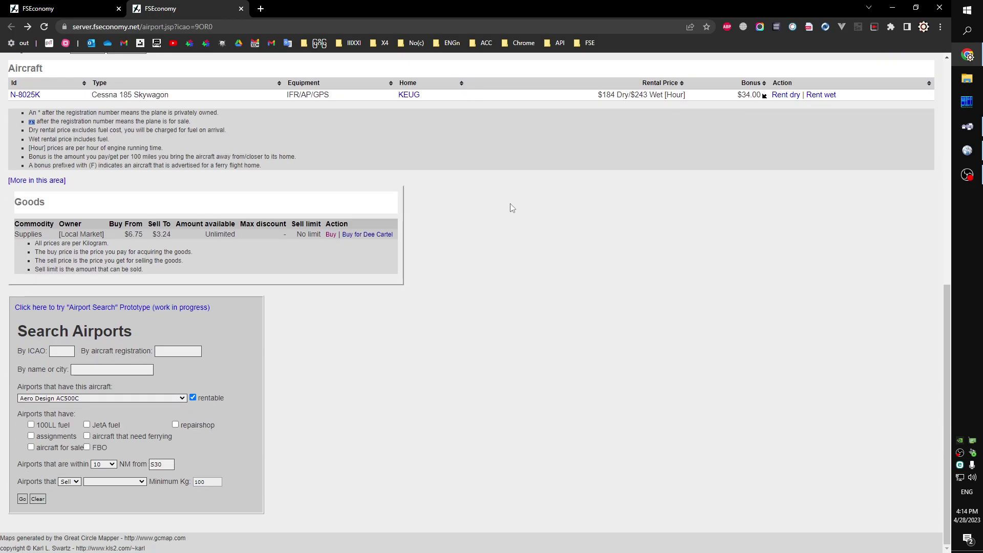
double_click(155, 464)
key("ctrl+v")
left_click(104, 464)
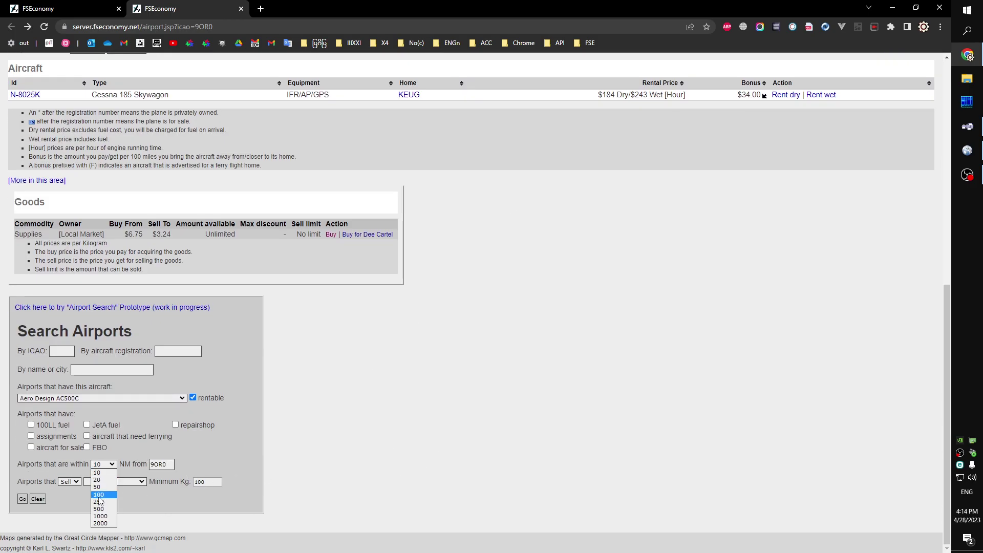
left_click(102, 491)
left_click(23, 500)
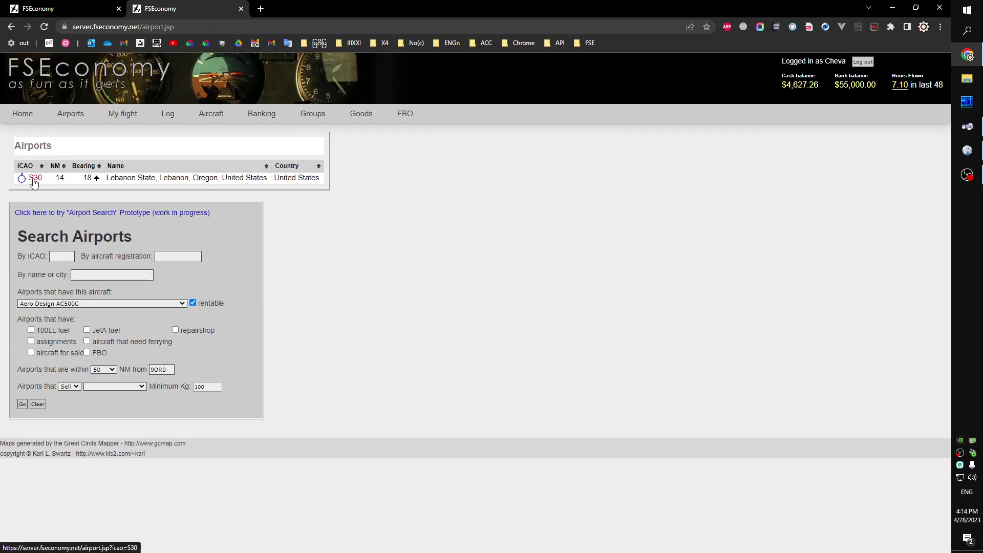
Step: Open the Lebanon State (S30) page from the search results and review its Aero Design AC500C rental offer
left_click(35, 179)
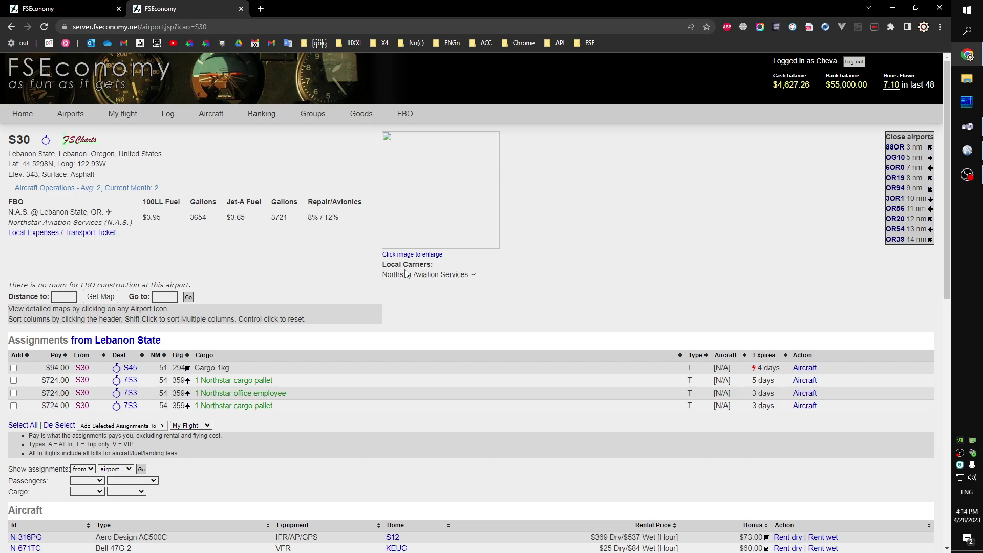
scroll(347, 383, "down", 4)
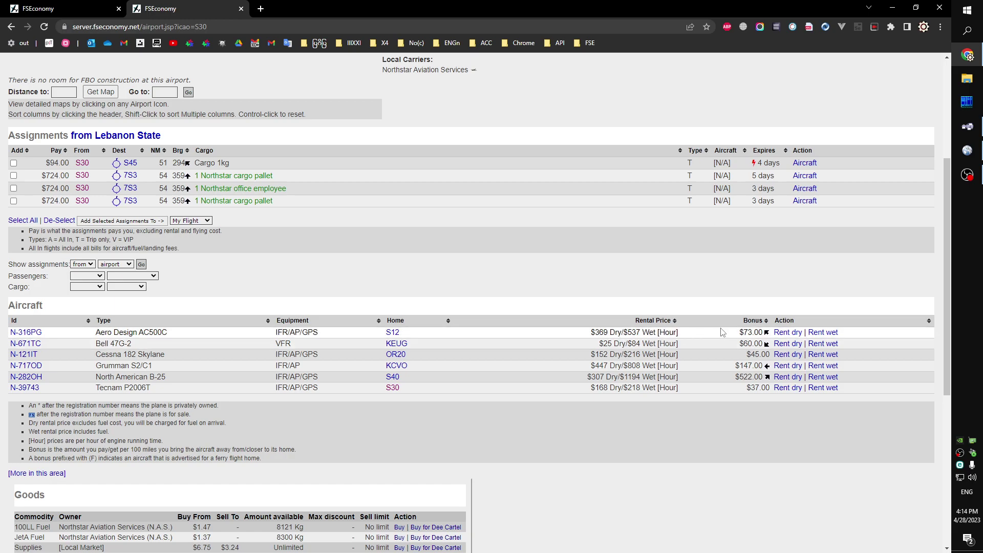
scroll(723, 333, "up", 4)
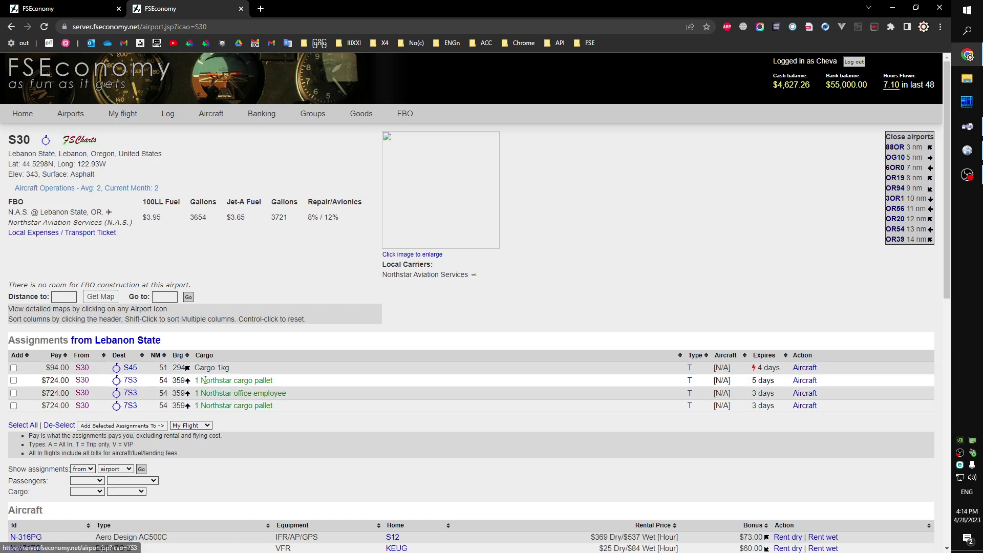
Step: Copy the S30 code from the page heading, find that airport in Little Navmap and set it as the flight plan's departure
double_click(17, 141)
key("ctrl+c")
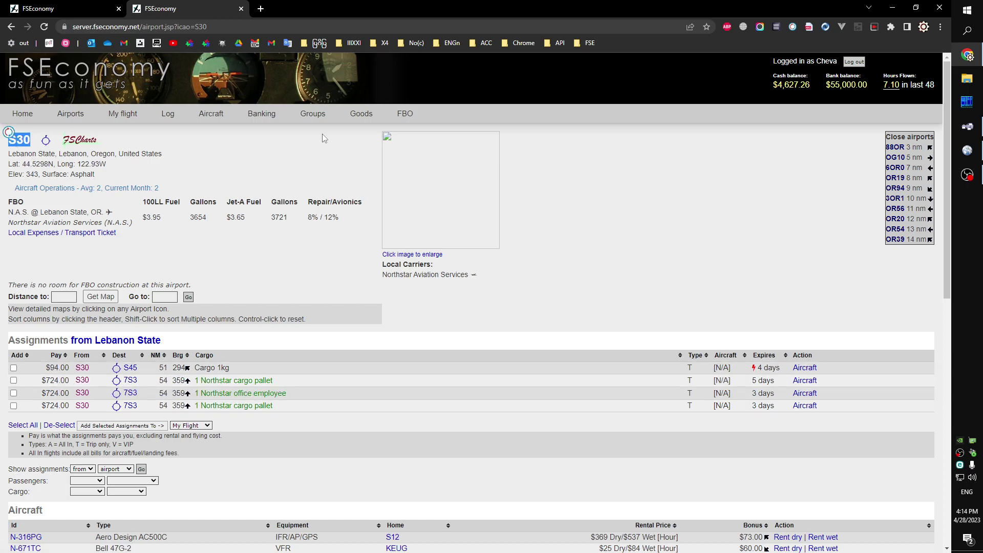
left_click(967, 176)
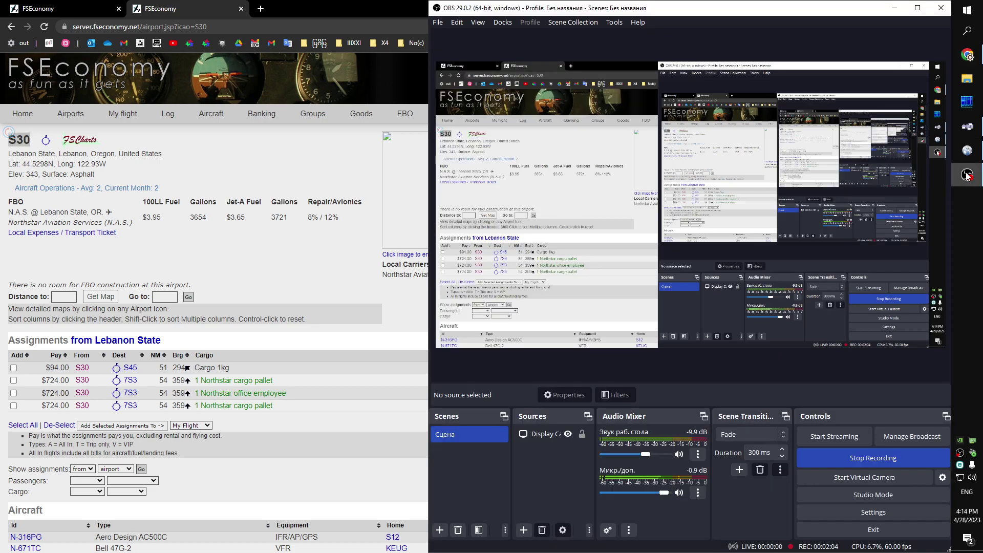
left_click(967, 176)
left_click(967, 176)
left_click(688, 88)
key("ctrl+v")
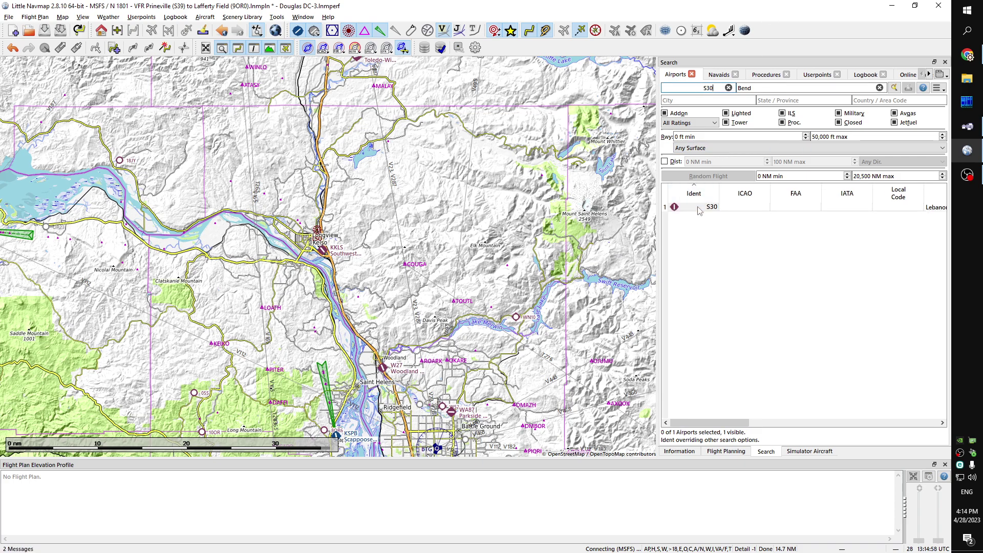
right_click(698, 208)
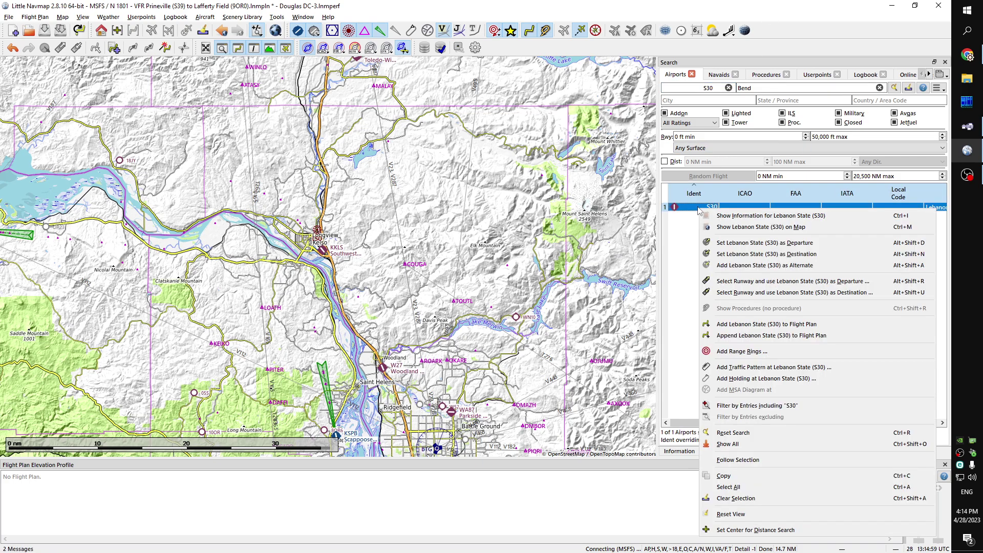
left_click(780, 244)
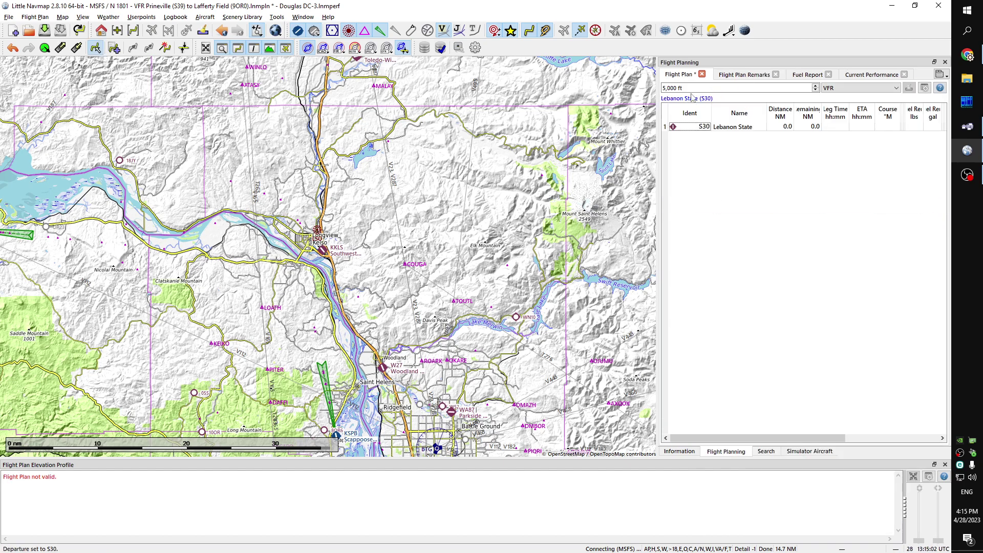
Step: Return to the airport search and replace the ident S30 with 9
left_click(766, 453)
double_click(708, 88)
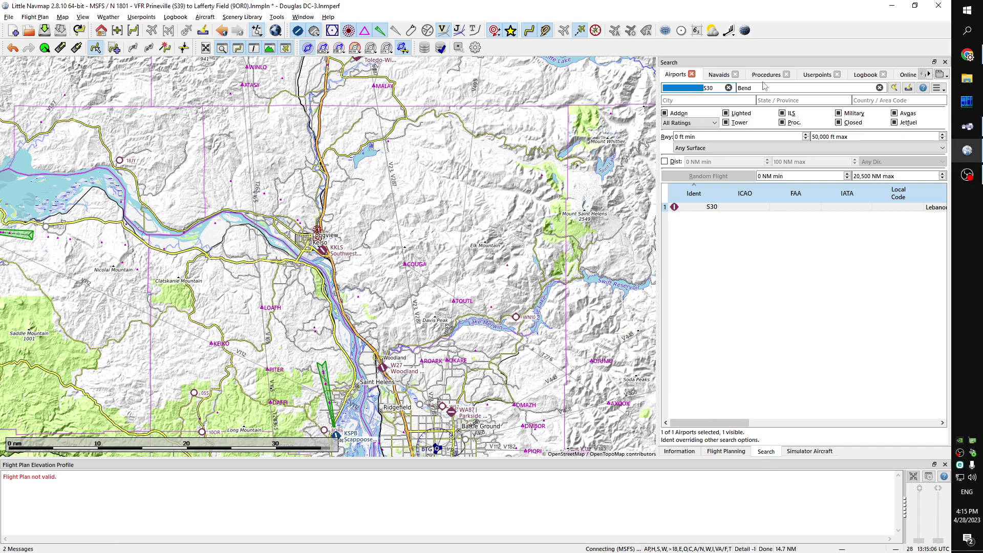
key("End")
key("BackSpace")
key("BackSpace")
key("BackSpace")
type("9")
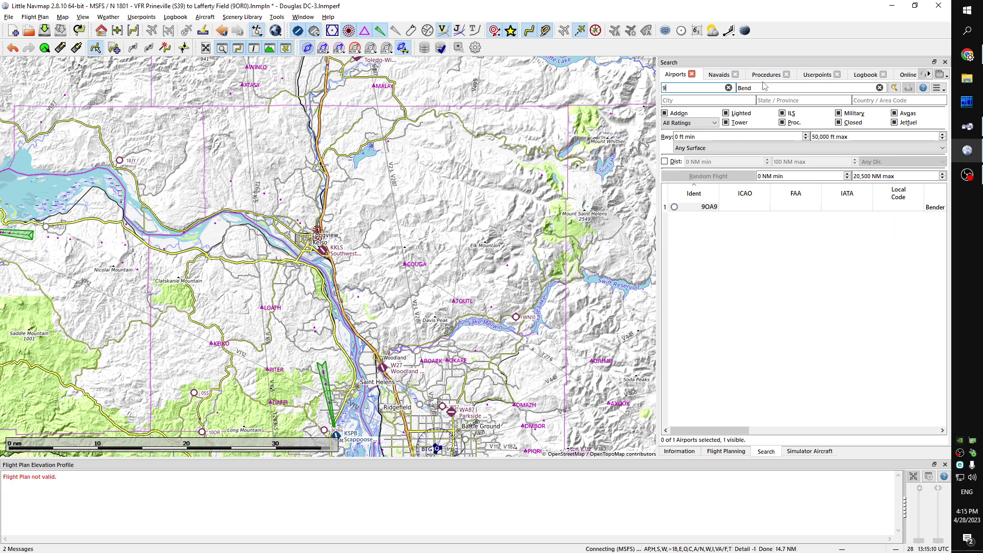
Step: Switch to FSEconomy, copy the code 9OR0 from the owned FBO list, and return to Little Navmap
key("alt+Tab")
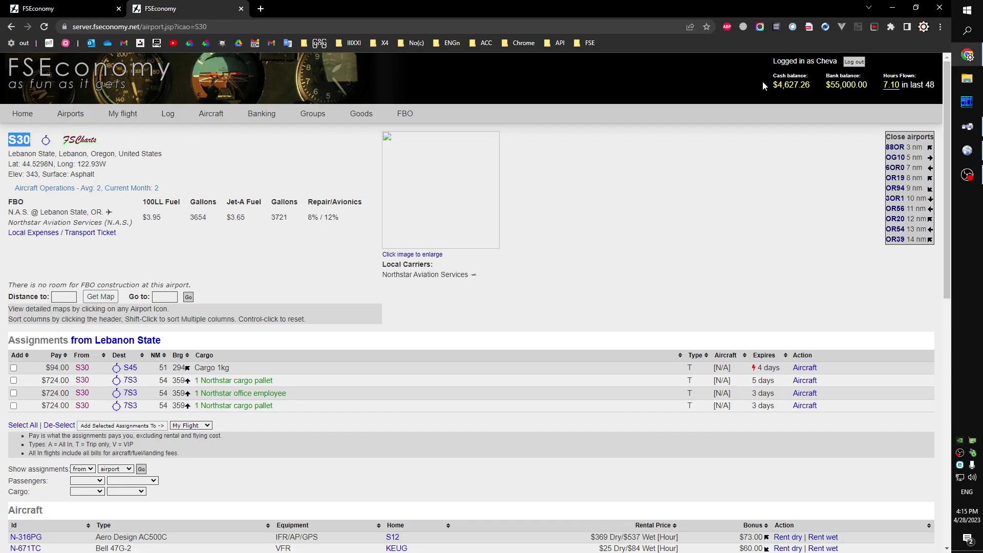
left_click(409, 153)
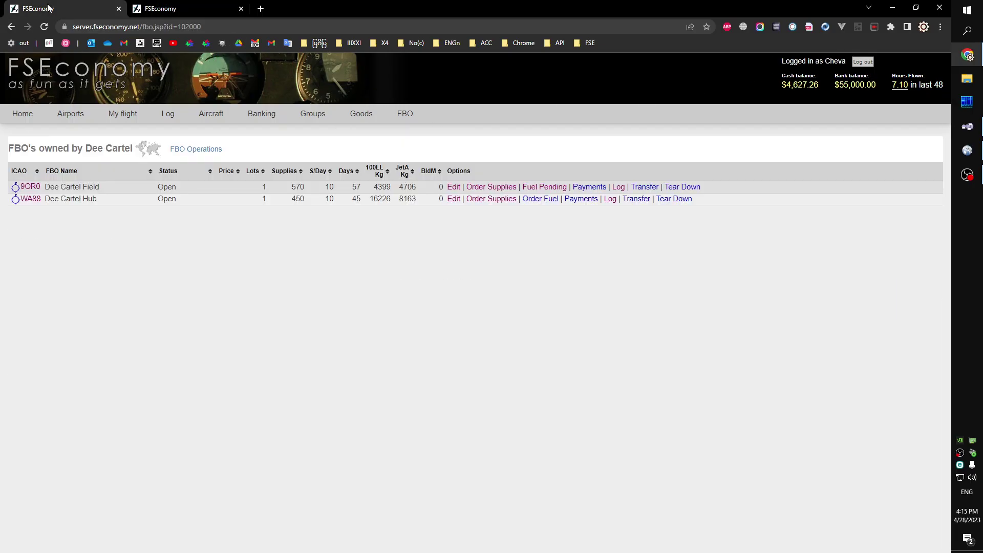
left_click_drag(40, 187, 20, 187)
key("ctrl+c")
key("alt+Tab")
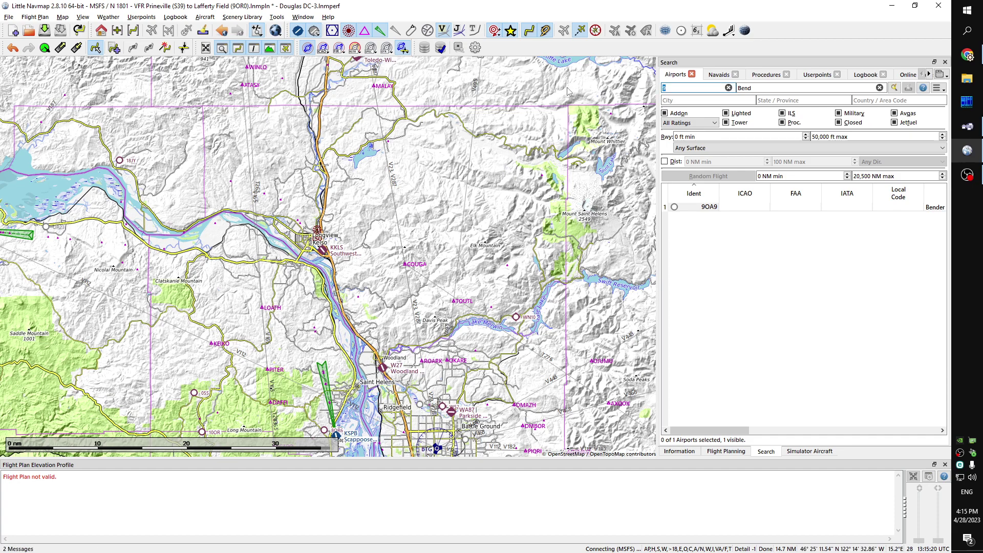
Step: Search for the copied ident 9OR0 and add Lafferty Field to the flight plan
key("ctrl+v")
right_click(709, 207)
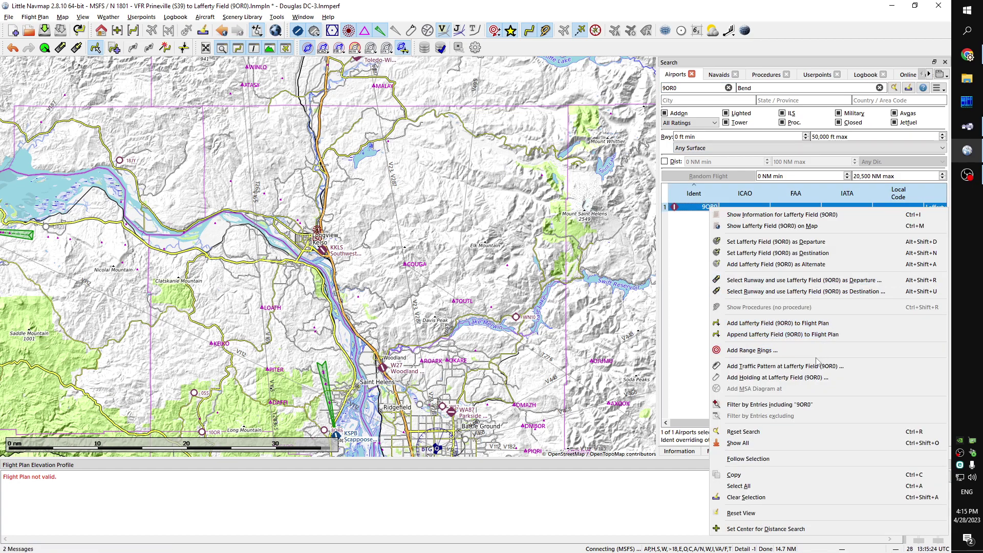
left_click(822, 323)
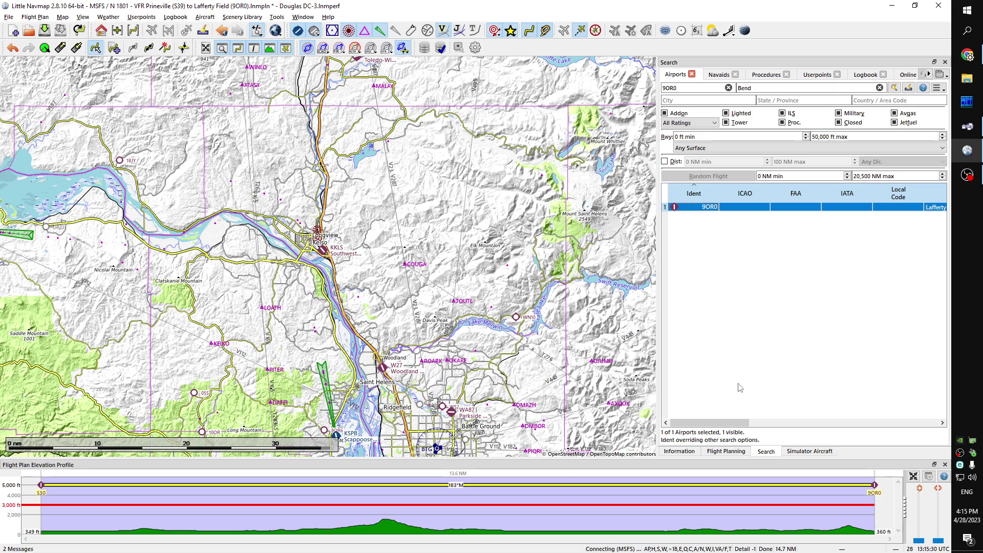
Step: Load the Bonanza G36 Asobo aircraft performance file that carries the mod author's name
left_click(726, 453)
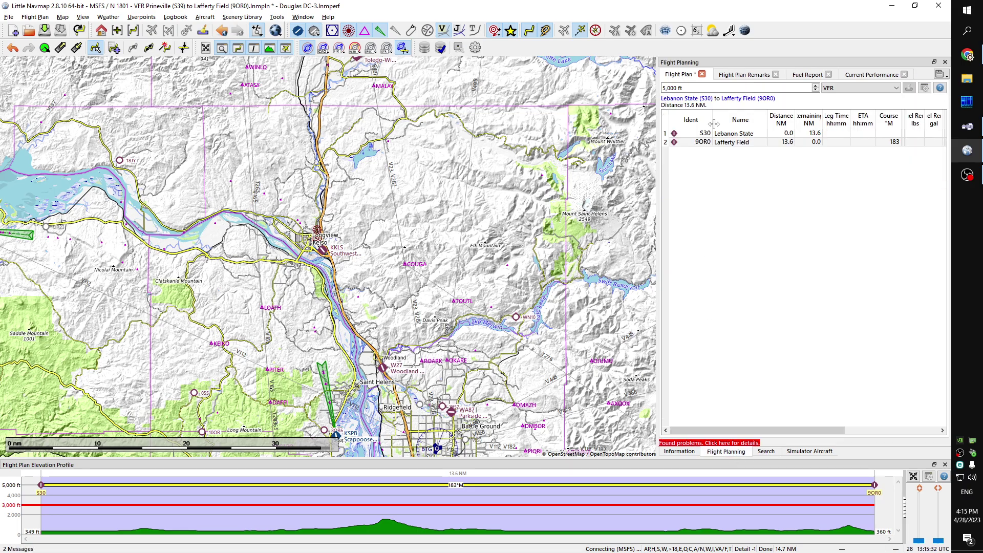
left_click(712, 142)
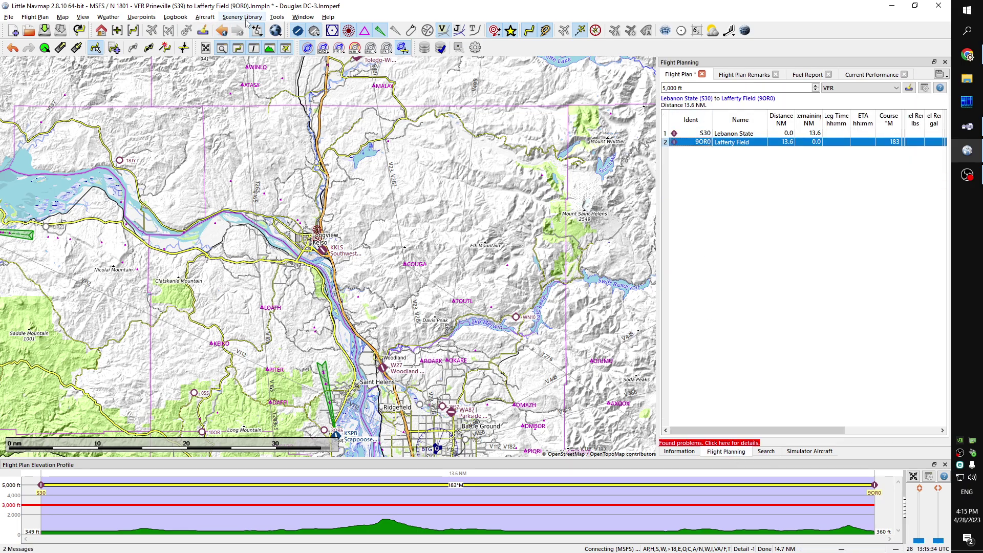
left_click(204, 17)
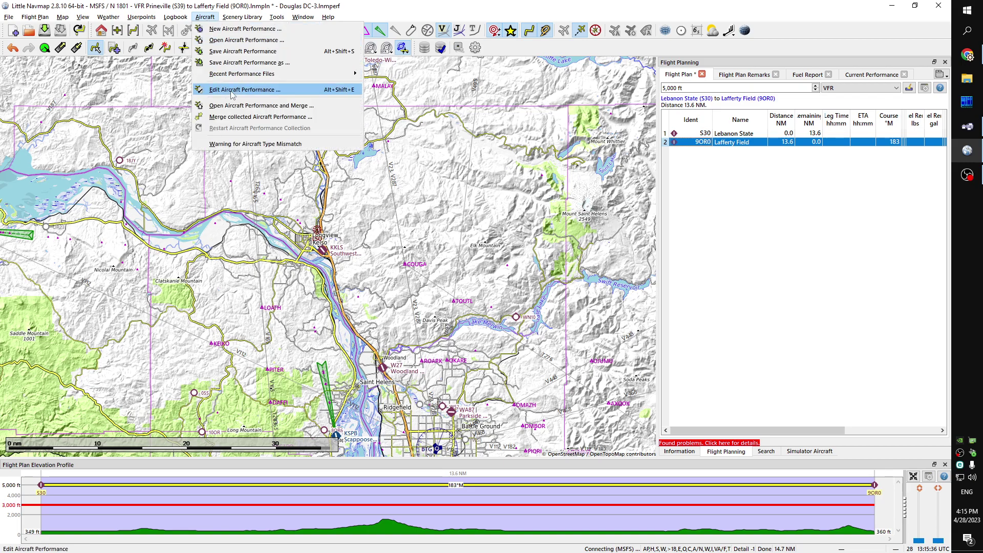
left_click(233, 41)
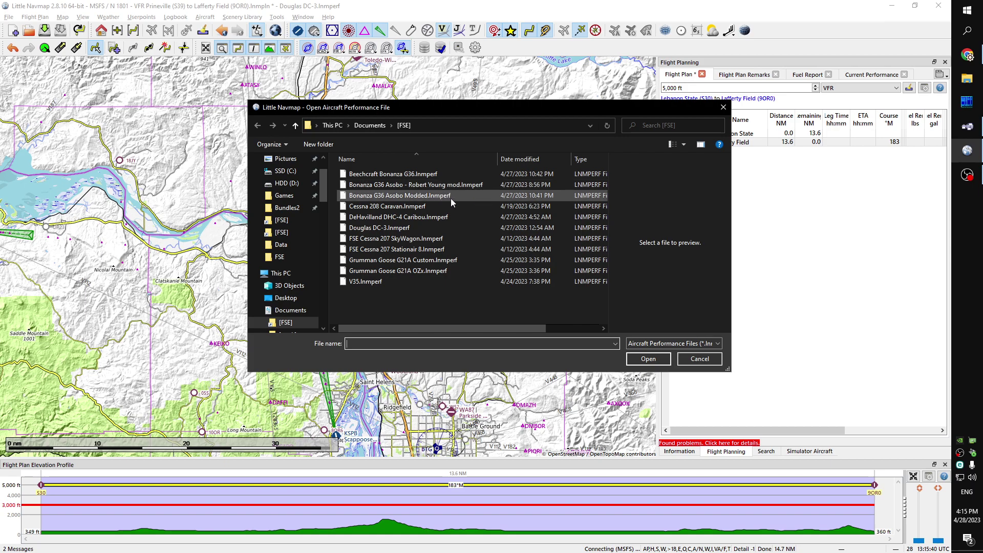
double_click(450, 185)
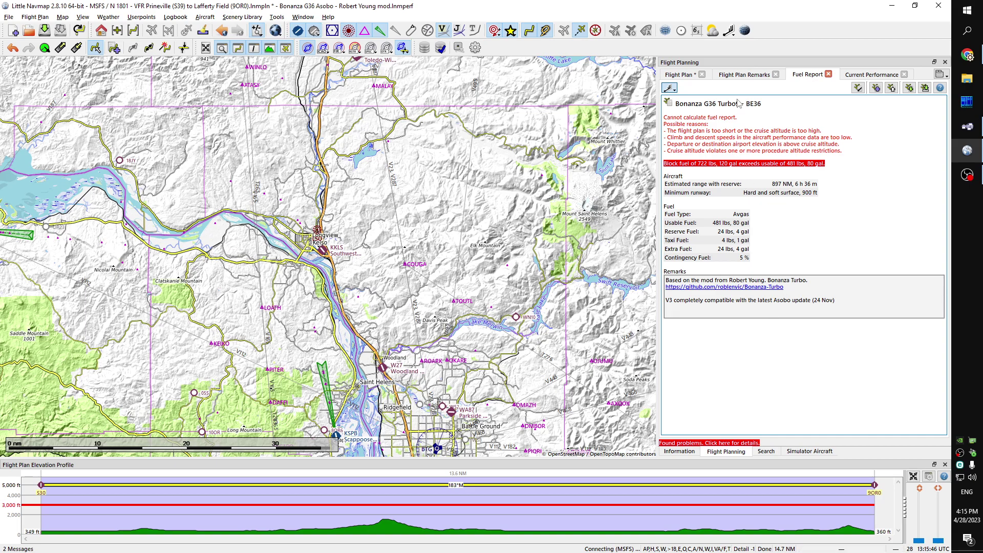
Step: Show Lebanon State (S30) from the flight plan on the map and view the route to Lafferty Field
left_click(673, 75)
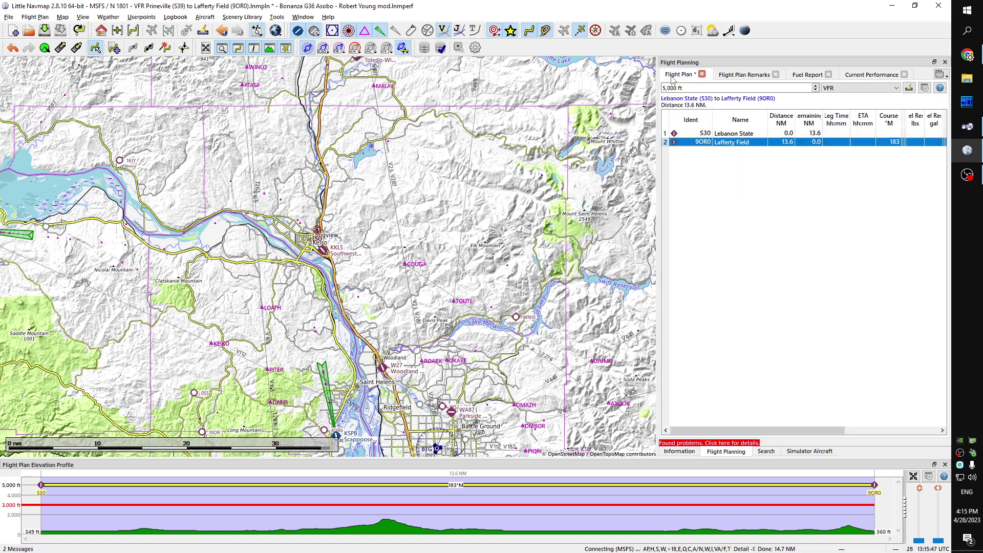
double_click(696, 134)
scroll(343, 307, "down", 2)
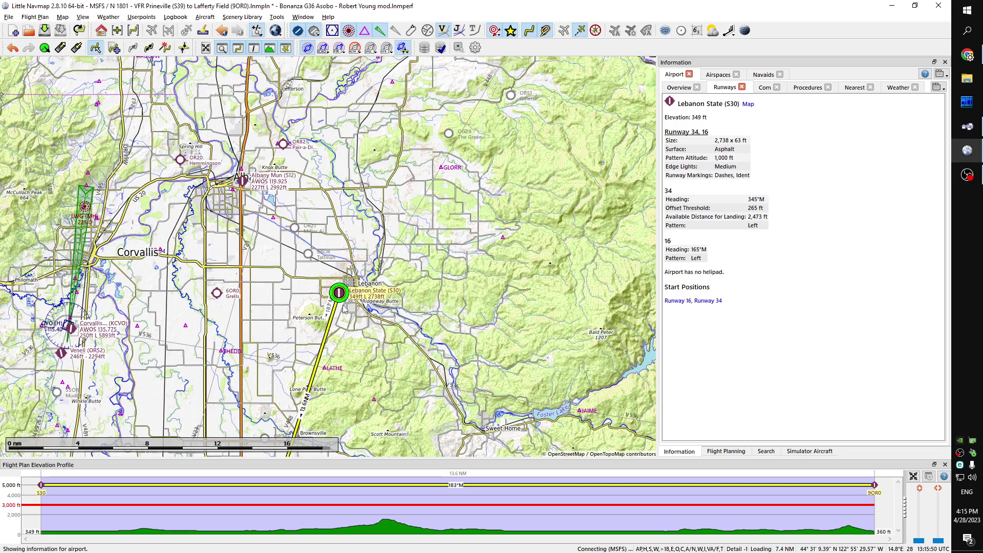
left_click_drag(392, 339, 458, 240)
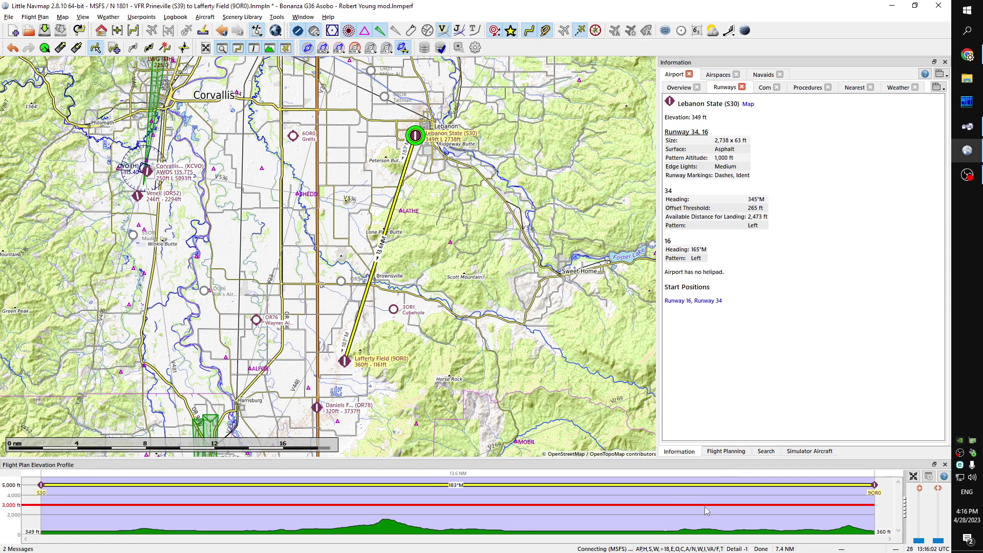
Step: Set the flight plan's cruise altitude to 2,000 ft
left_click(727, 451)
scroll(684, 86, "down", 3)
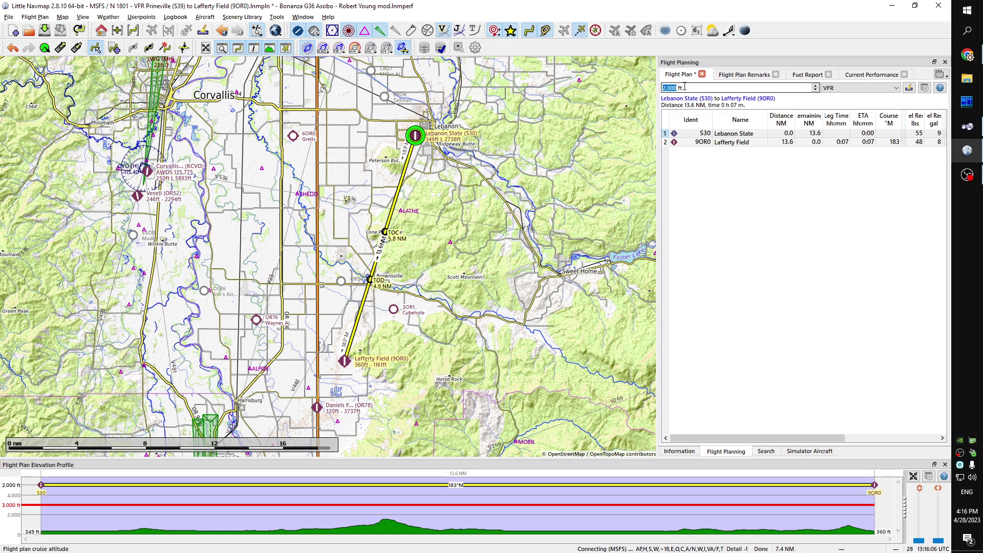
scroll(684, 86, "down", 1)
scroll(685, 86, "up", 1)
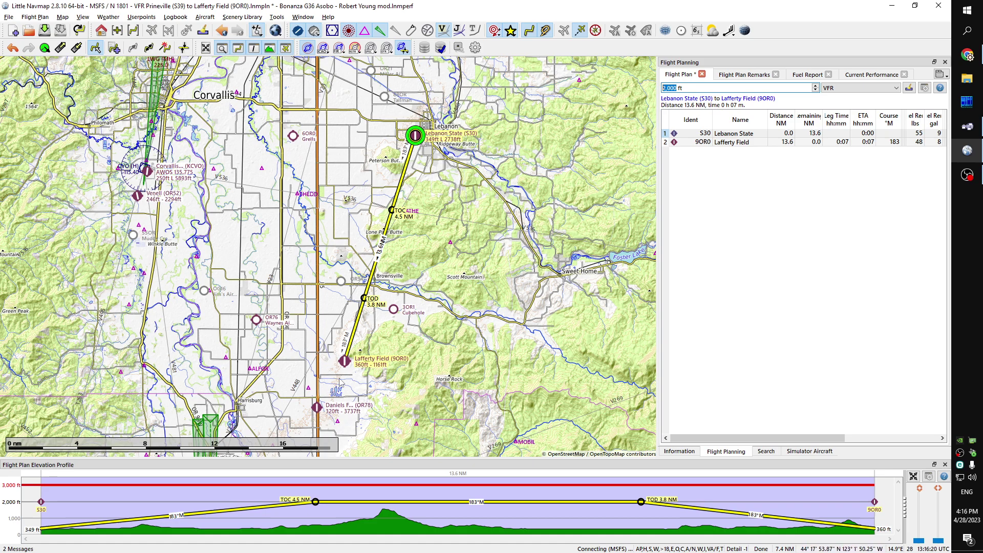
Step: Add Daniels Field (OR78) to the flight plan and move Lafferty Field (9OR0) after it as the final leg
scroll(341, 388, "up", 2)
left_click_drag(431, 411, 489, 310)
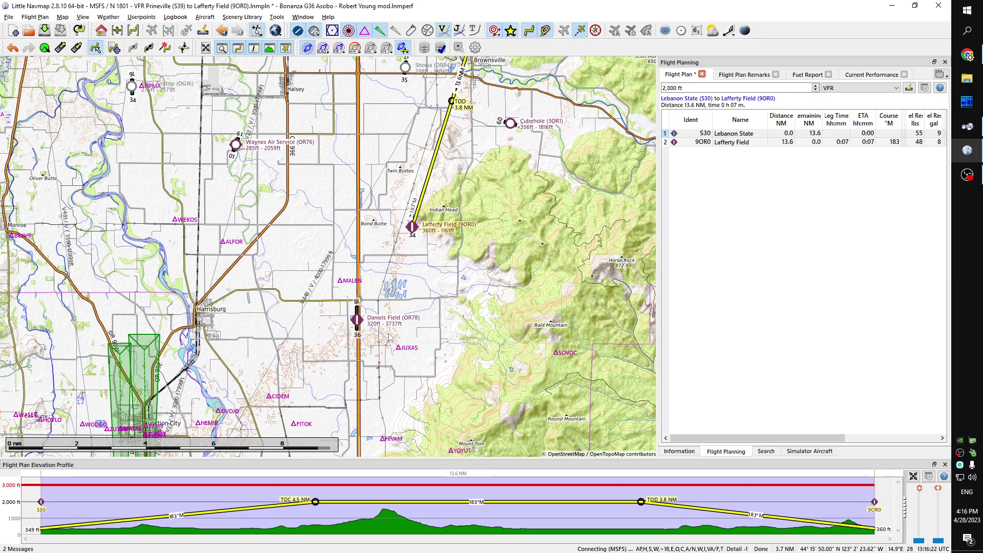
right_click(356, 321)
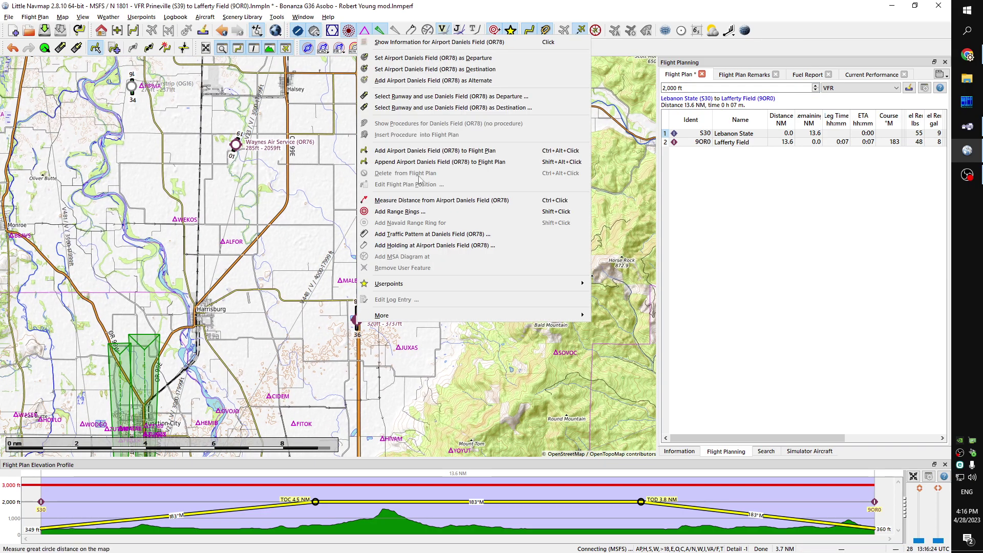
left_click(448, 153)
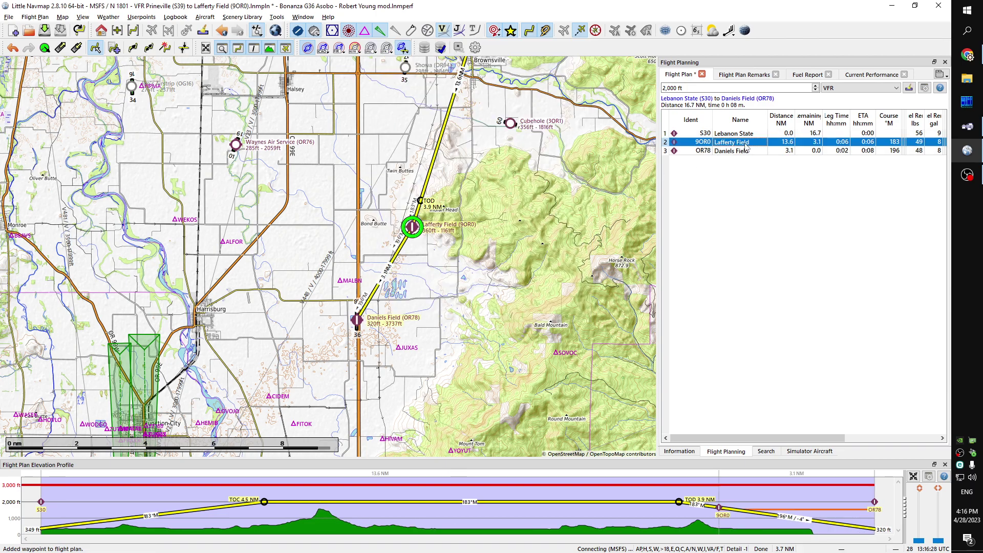
key("ctrl+Down")
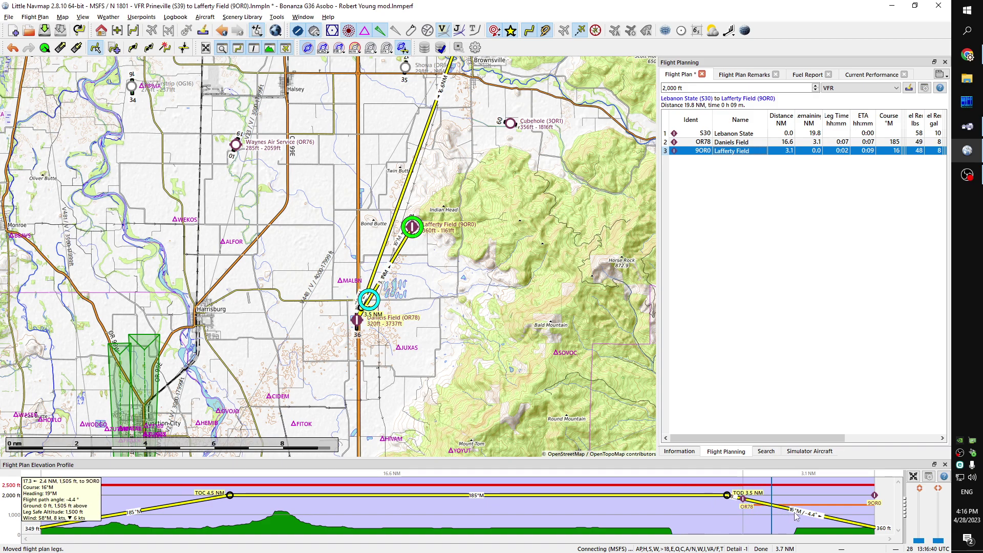
left_click(797, 337)
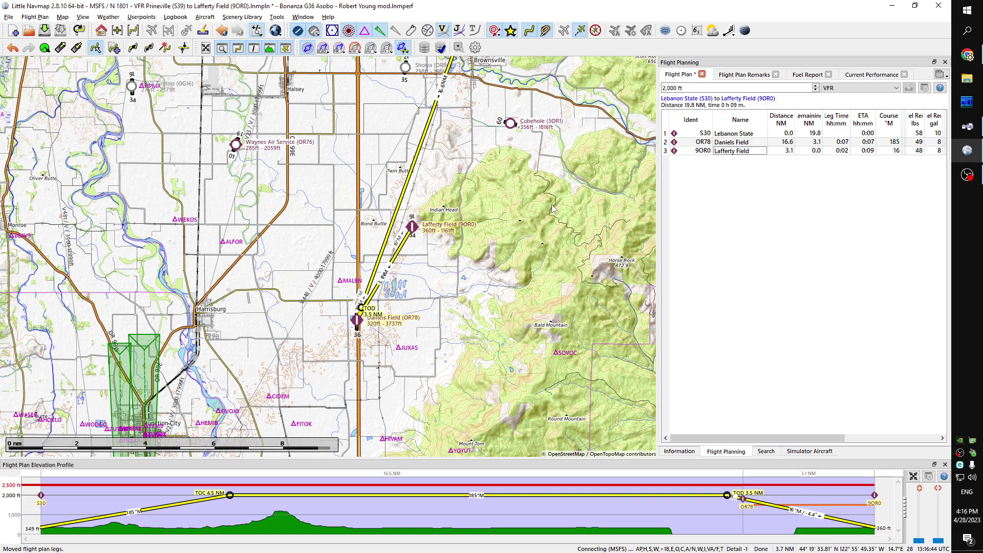
Step: Export the flight plan as a PLN file, choosing Runway 16 at Lebanon State as the start position
scroll(396, 321, "up", 1)
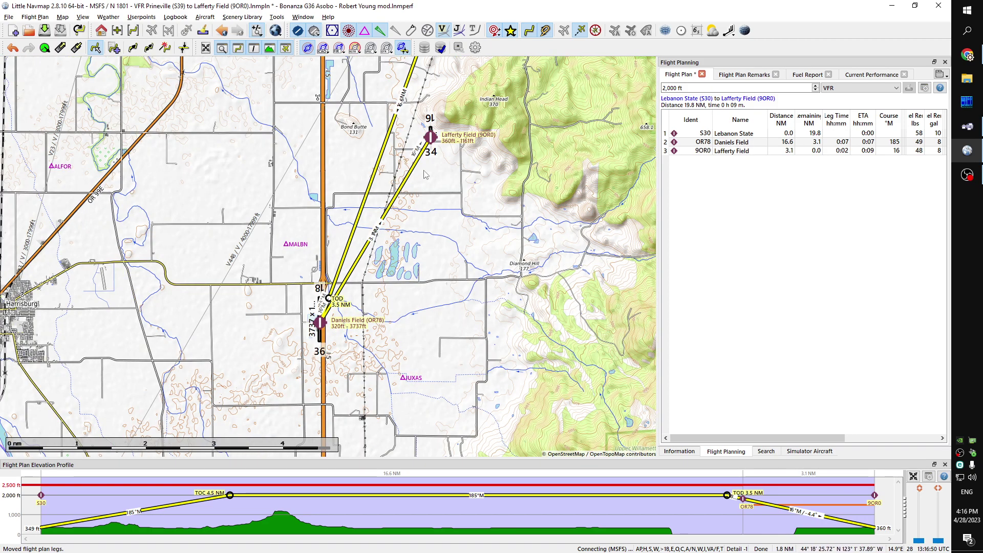
left_click(10, 19)
left_click(91, 124)
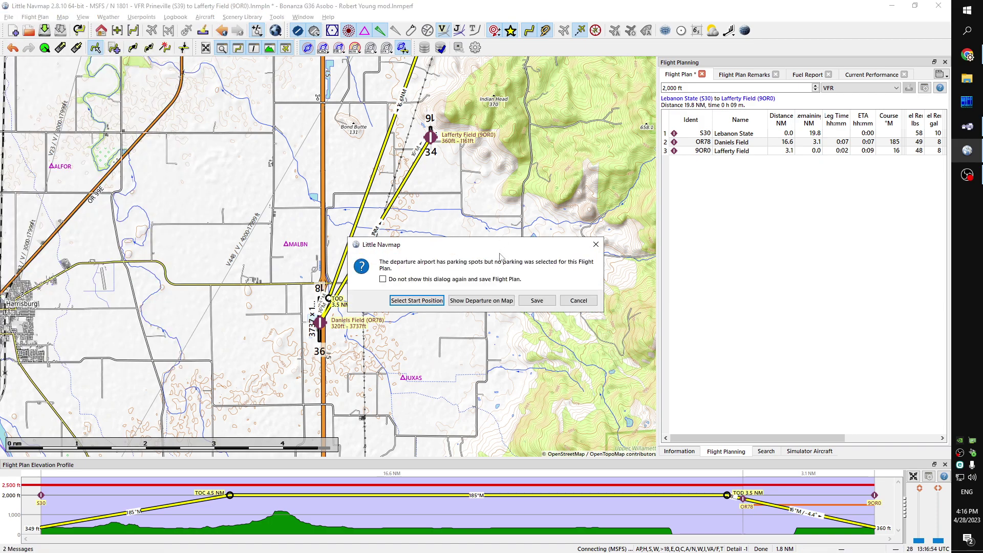
left_click(429, 301)
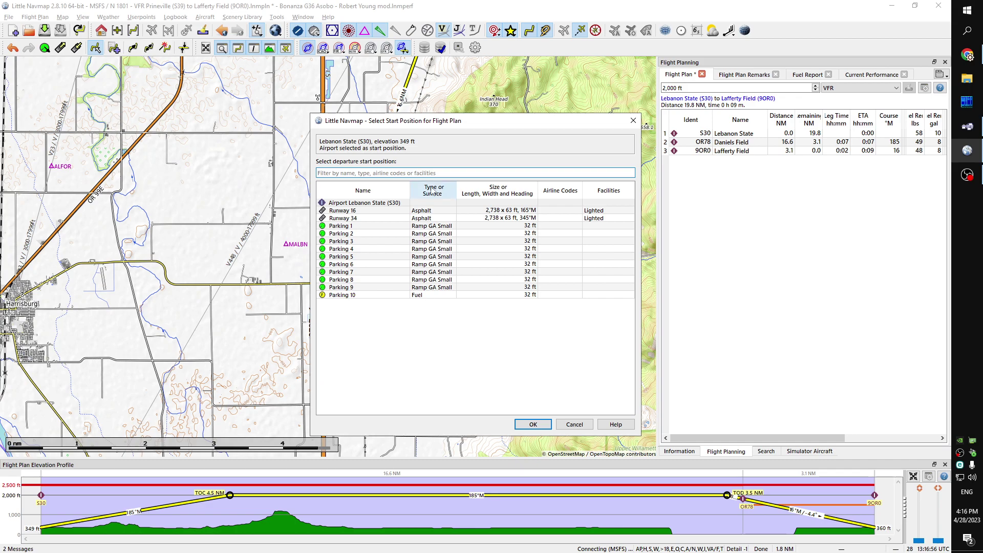
double_click(357, 212)
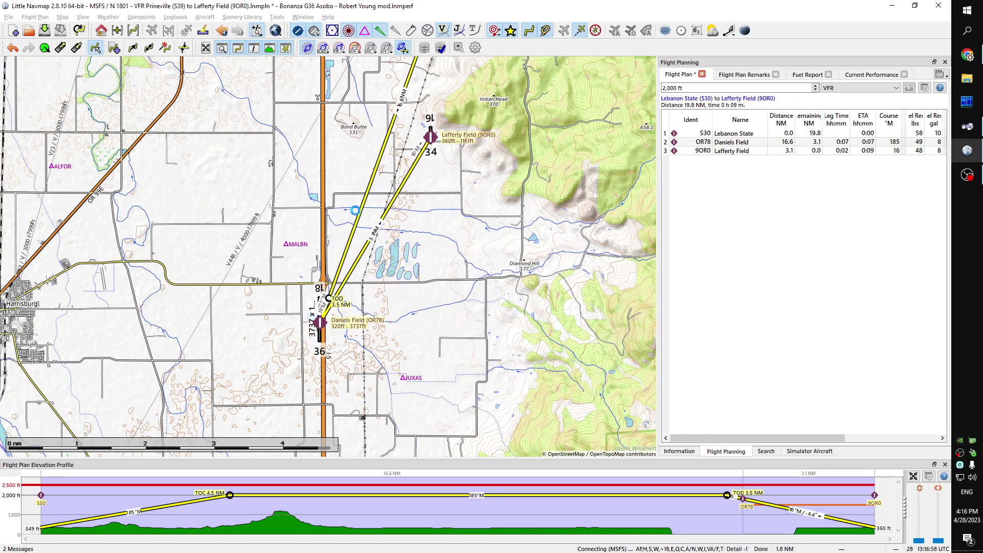
left_click(648, 361)
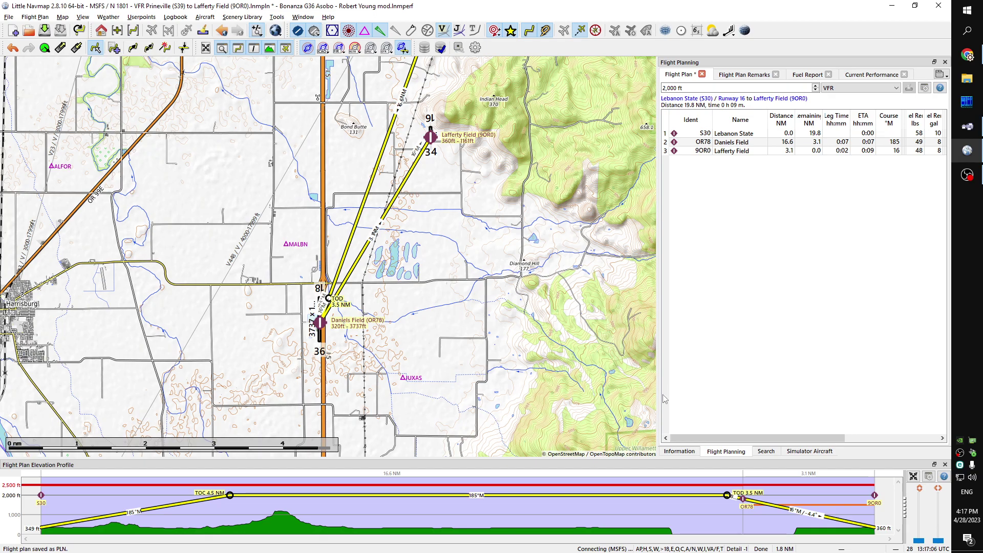
scroll(495, 250, "down", 4)
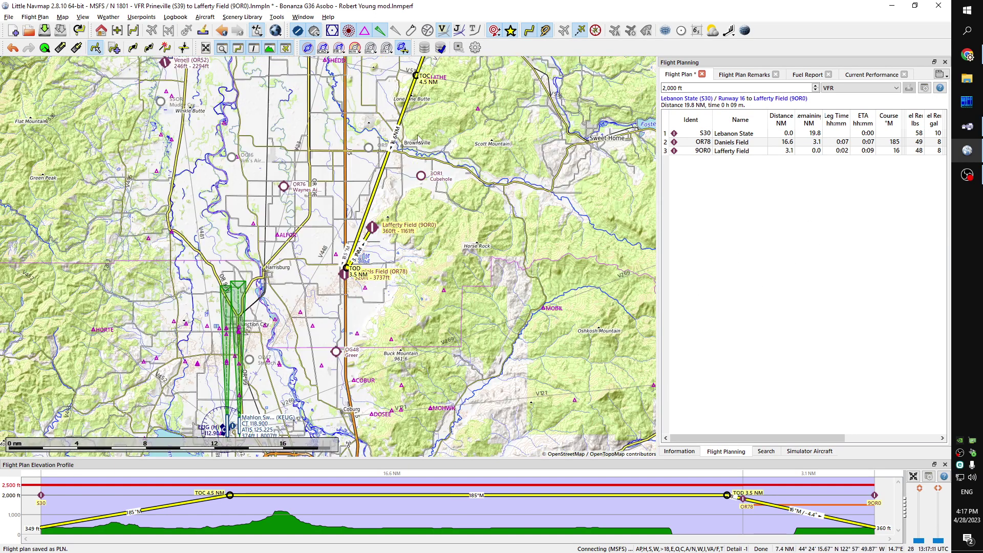
scroll(417, 137, "up", 1)
left_click_drag(418, 139, 441, 276)
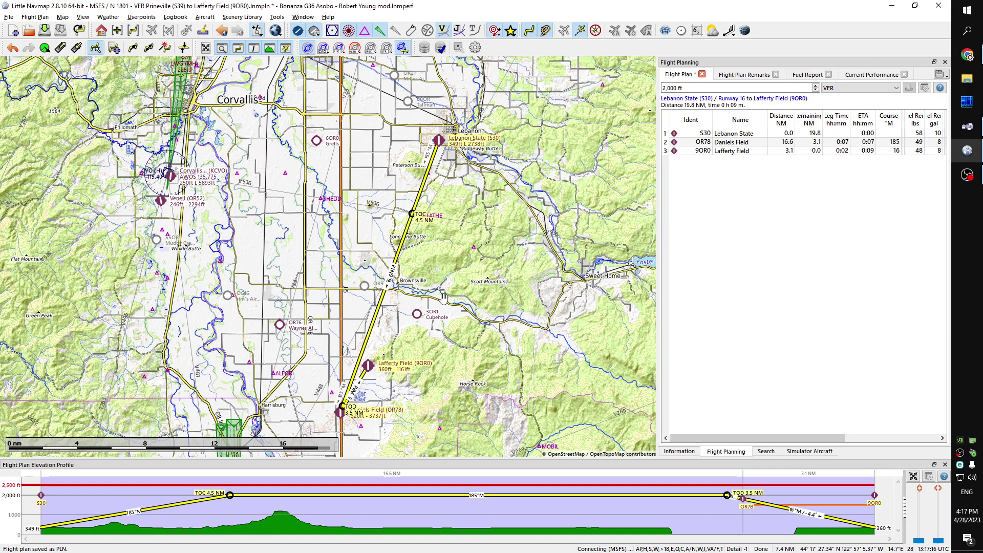
left_click_drag(422, 454, 463, 225)
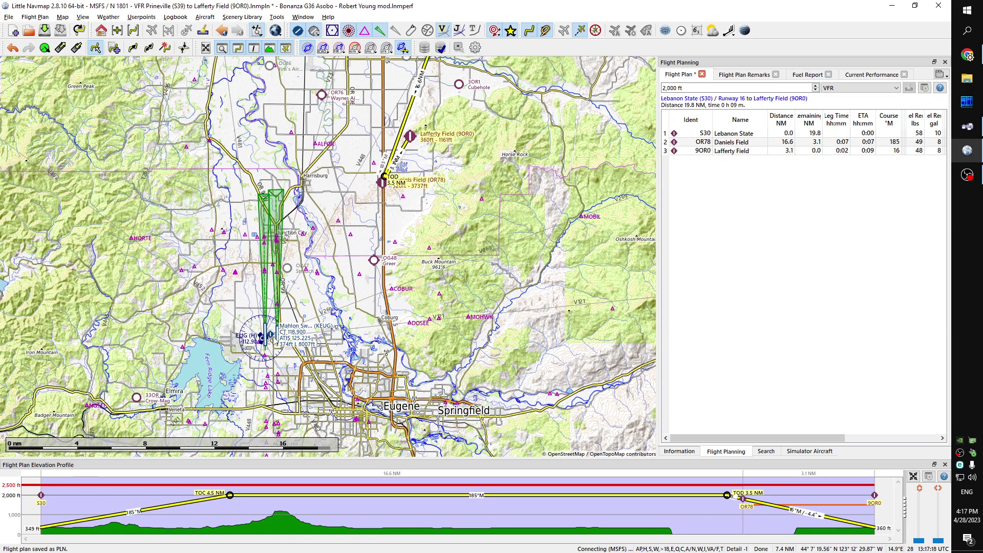
Step: Examine Daniels Field (OR78), its runway and the final leg to Lafferty Field (9OR0) on the map
double_click(383, 182)
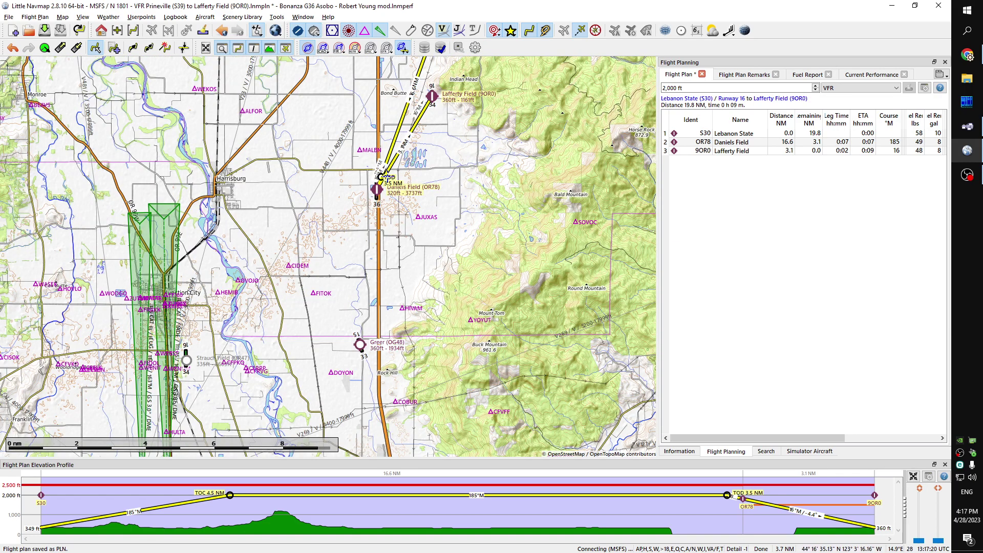
left_click_drag(561, 132, 529, 320)
scroll(528, 319, "down", 2)
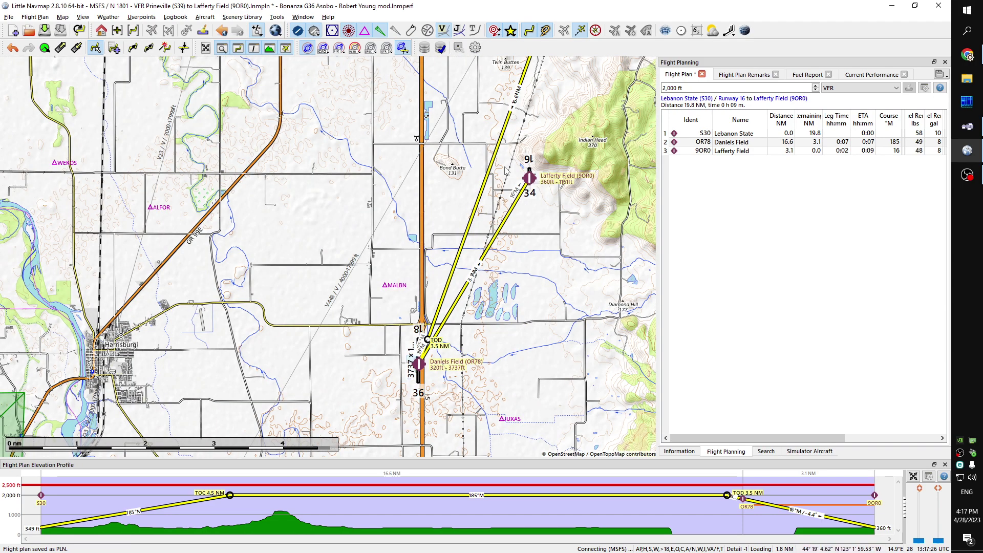
left_click(968, 175)
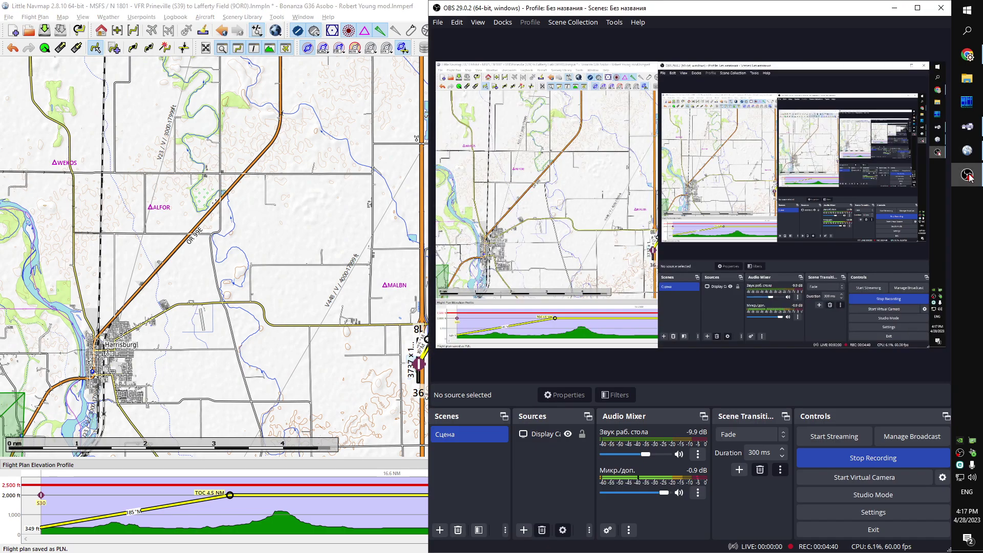
left_click(967, 175)
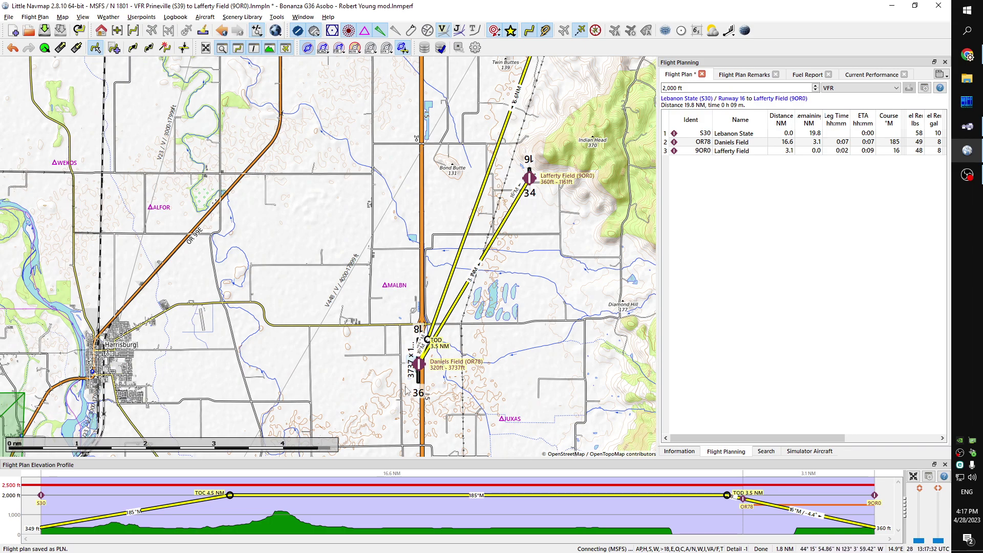
scroll(410, 388, "up", 5)
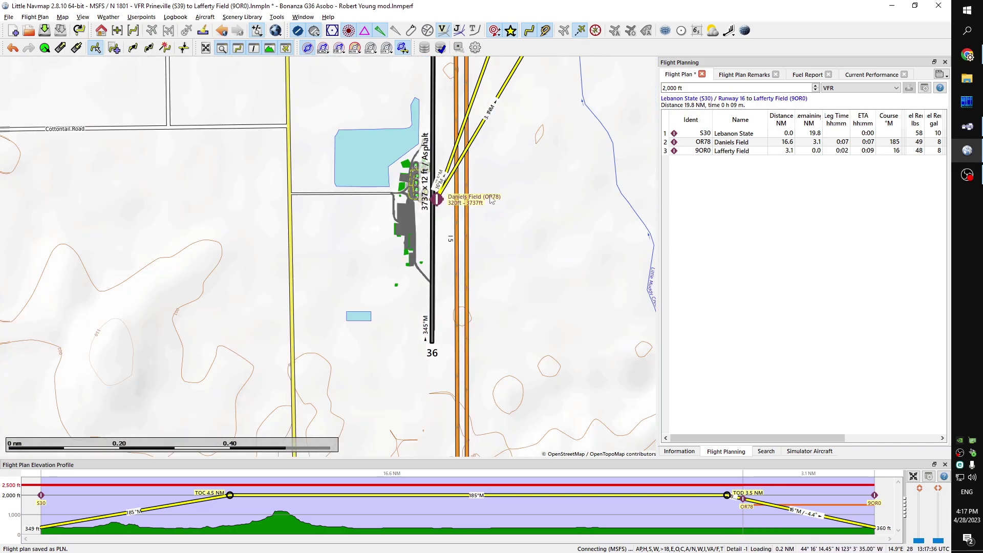
scroll(491, 200, "down", 1)
left_click_drag(541, 135, 521, 233)
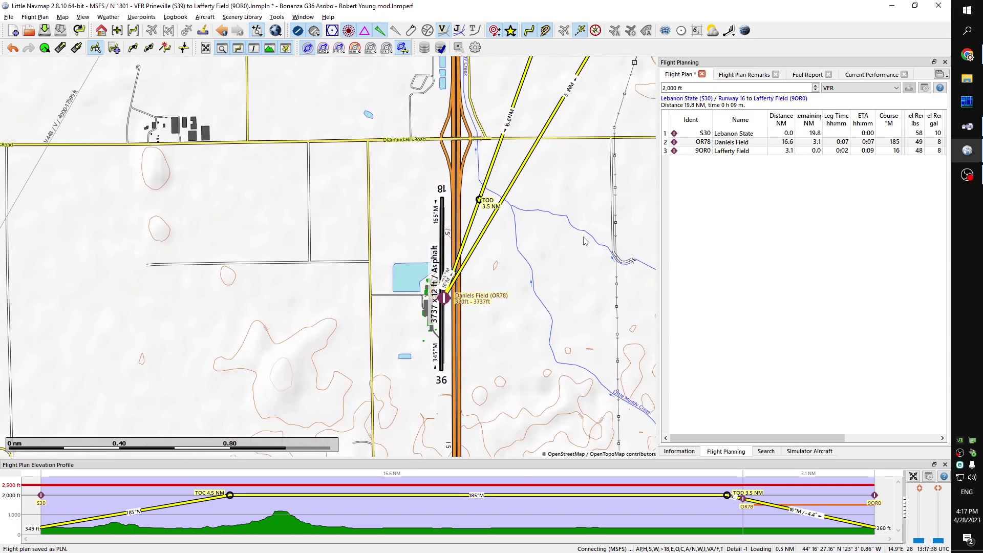
left_click(711, 142)
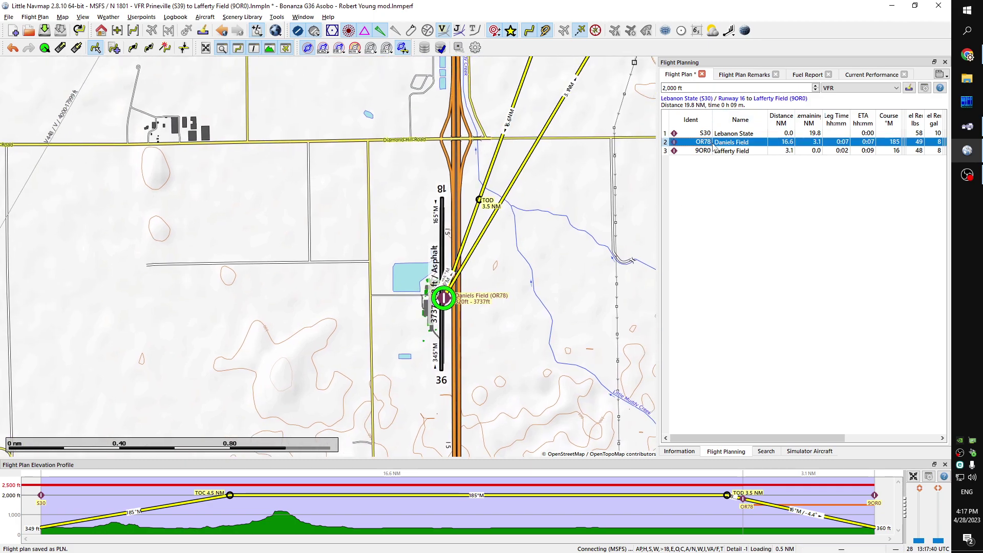
Step: Switch to FSEconomy in the browser and look up the airport with ICAO code OR78
left_click(968, 55)
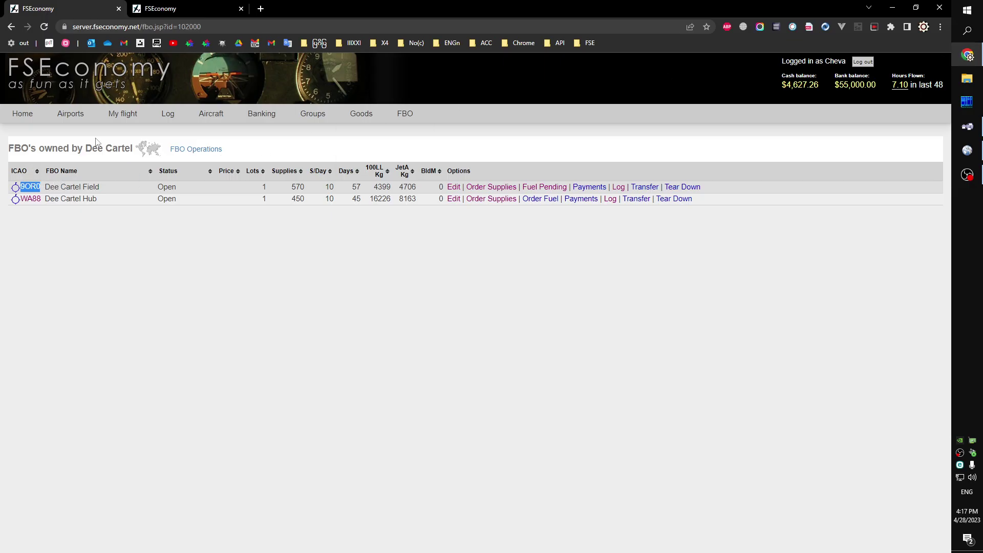
mouse_move(400, 111)
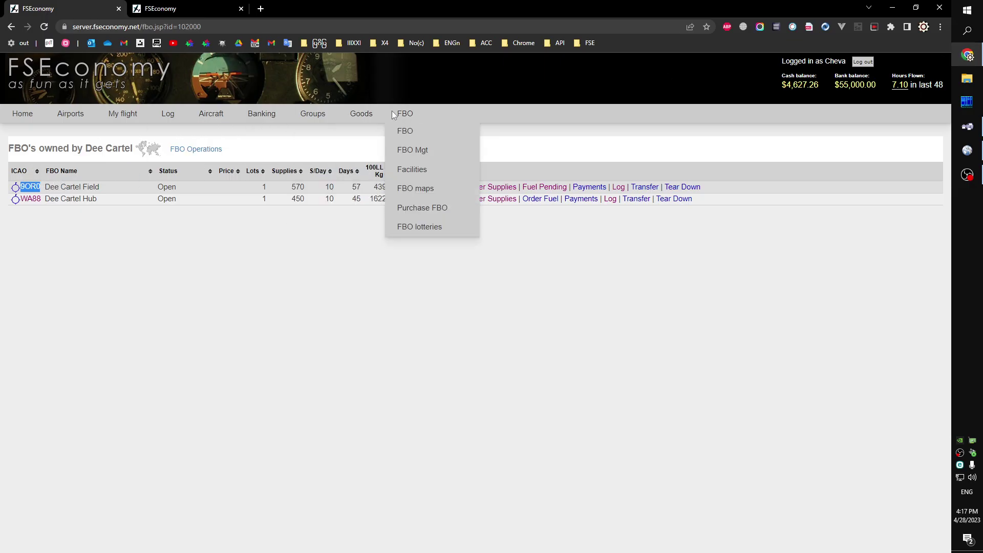
left_click(66, 117)
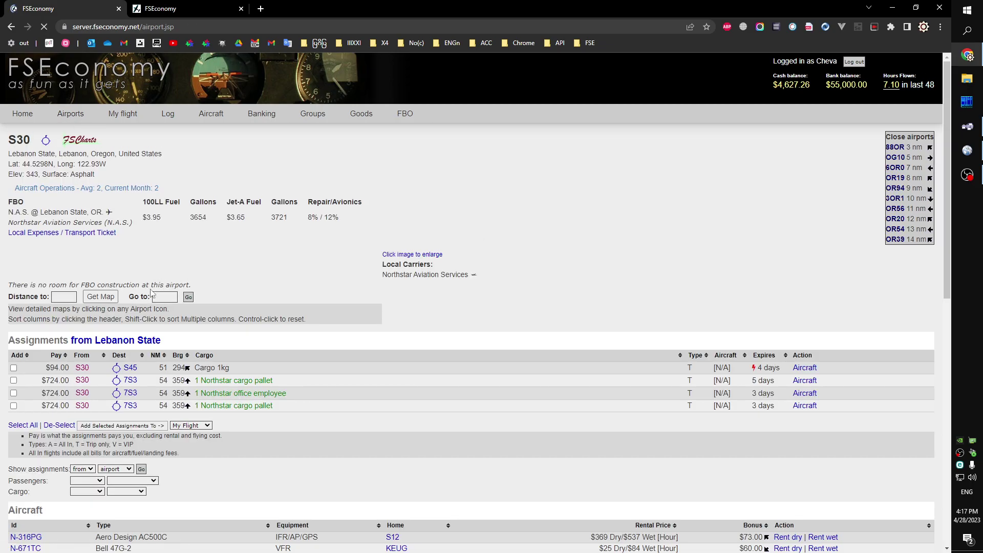
scroll(274, 267, "down", 10)
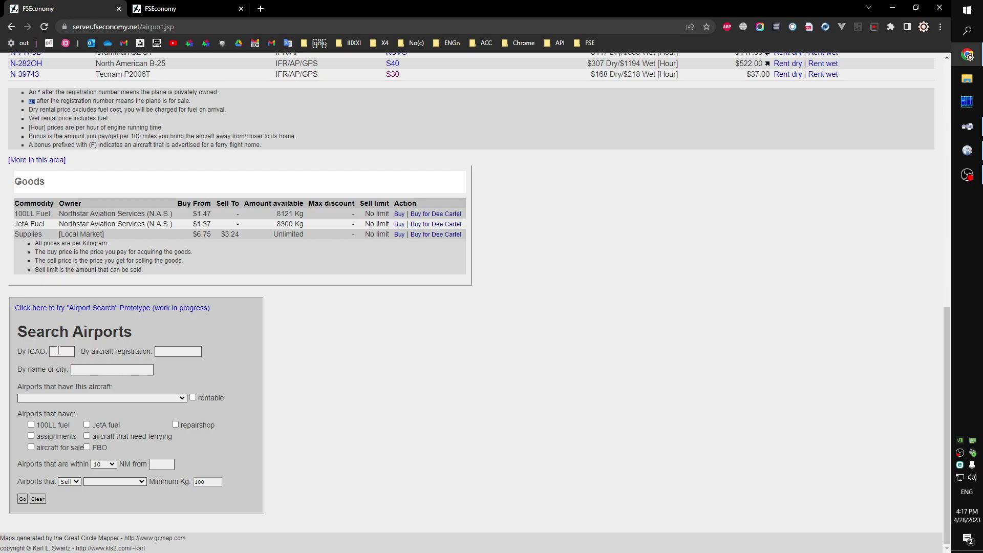
left_click(61, 352)
type("o")
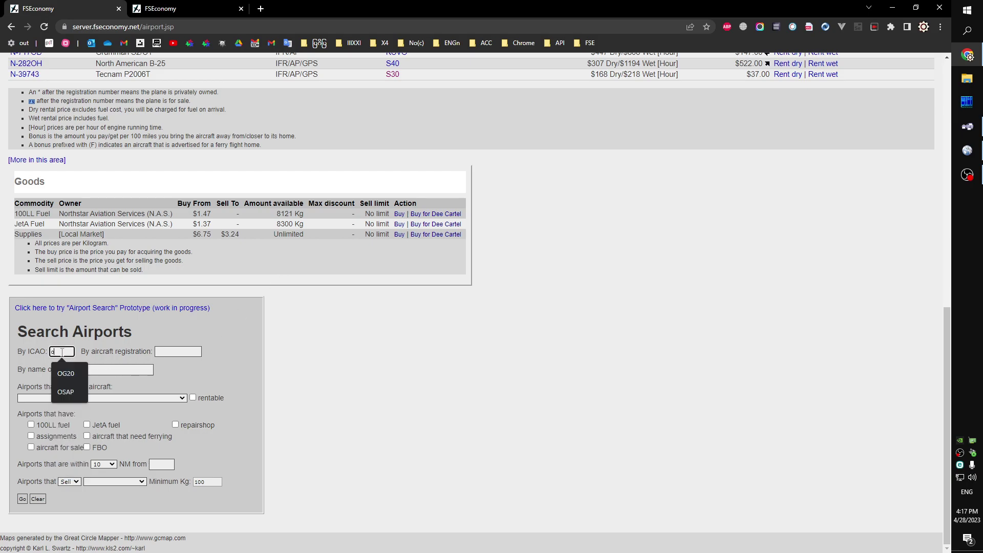
type("r78")
key("Return")
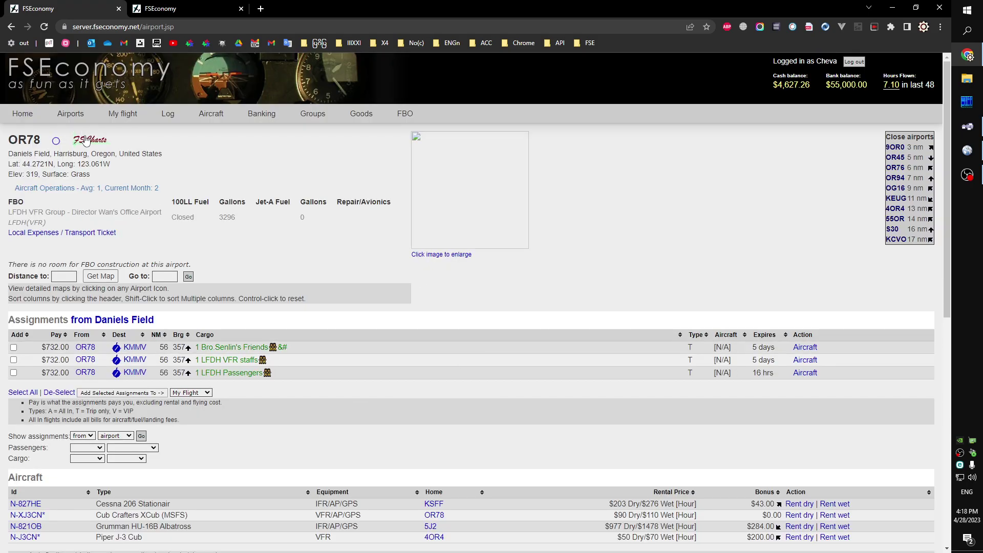
Step: Read the Daniels Field details, checking FBO construction room, the existing FBO's name and its 100LL fuel status
left_click_drag(8, 136, 190, 265)
left_click(240, 275)
triple_click(170, 262)
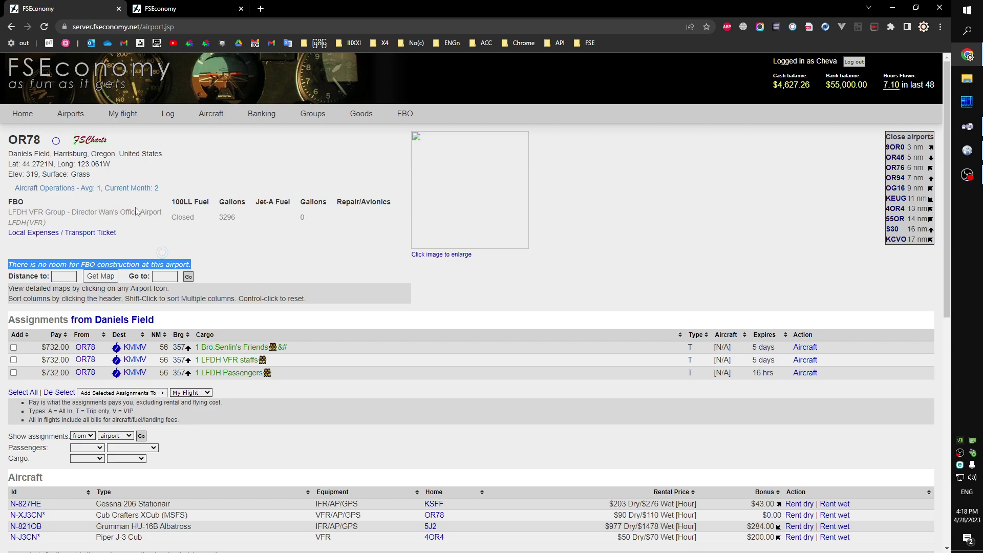
left_click_drag(72, 211, 189, 225)
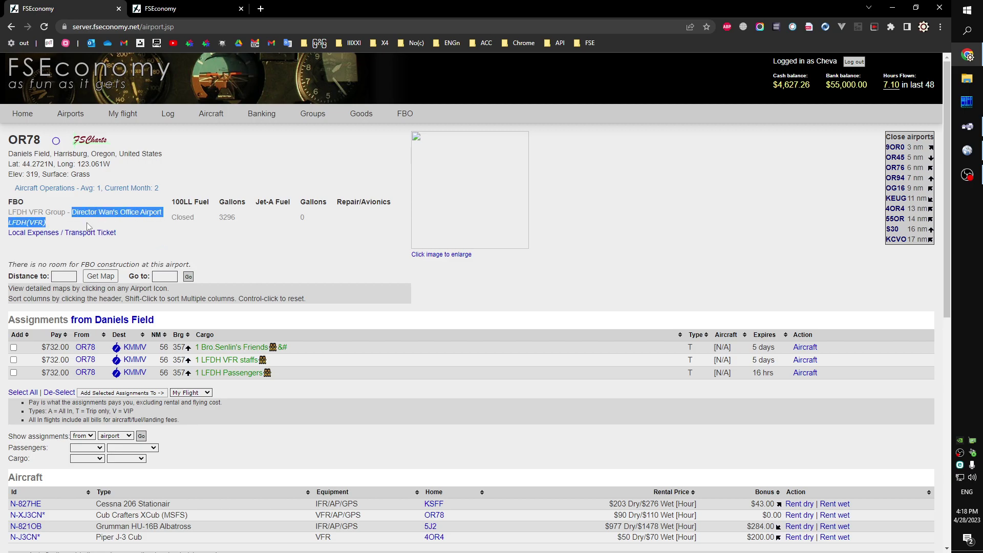
double_click(188, 219)
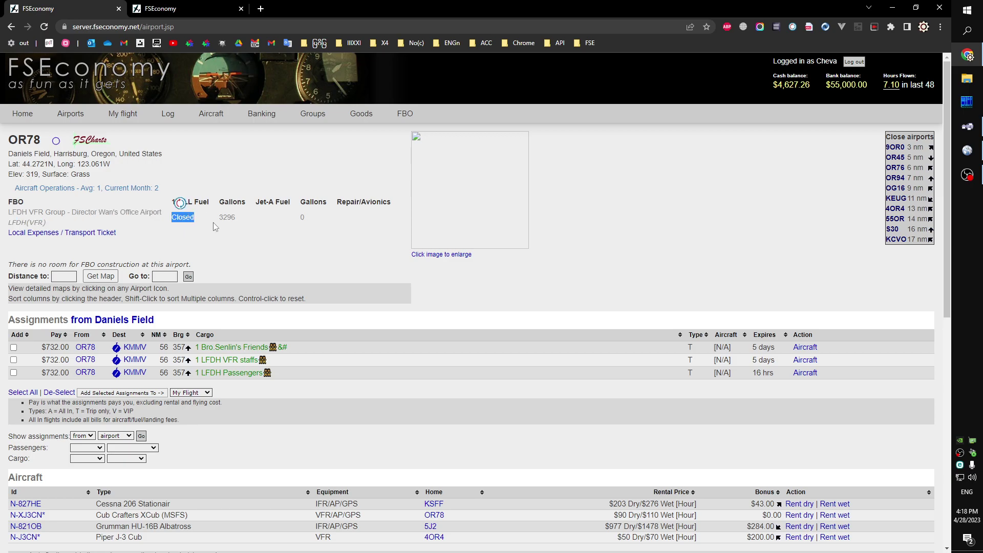
Step: Open the FBO lotteries list and search it for "or" to look for Oregon airports
mouse_move(396, 120)
left_click(418, 226)
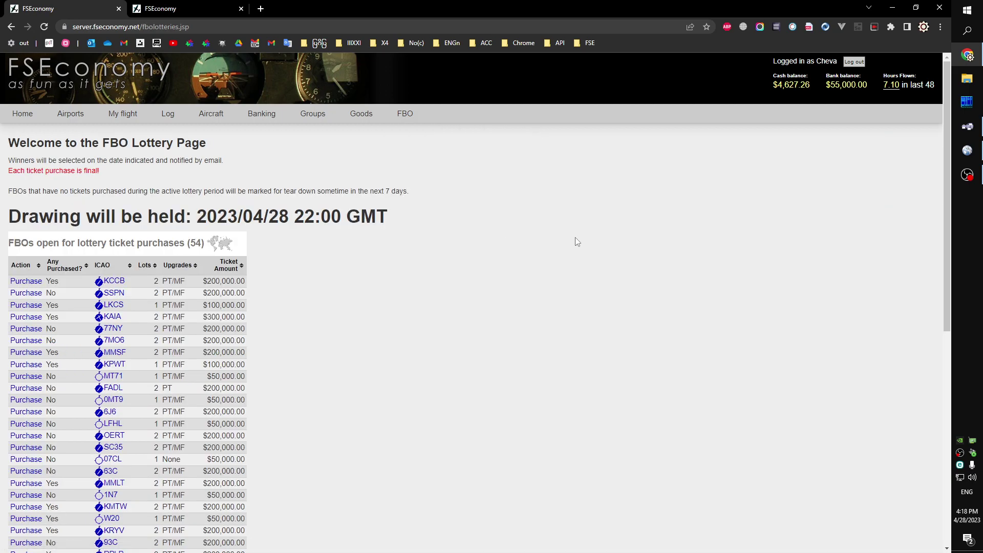
key("ctrl+f")
type("or")
key("Return")
key("Return")
key("Return")
key("Return")
key("Return")
key("Return")
key("Return")
key("Return")
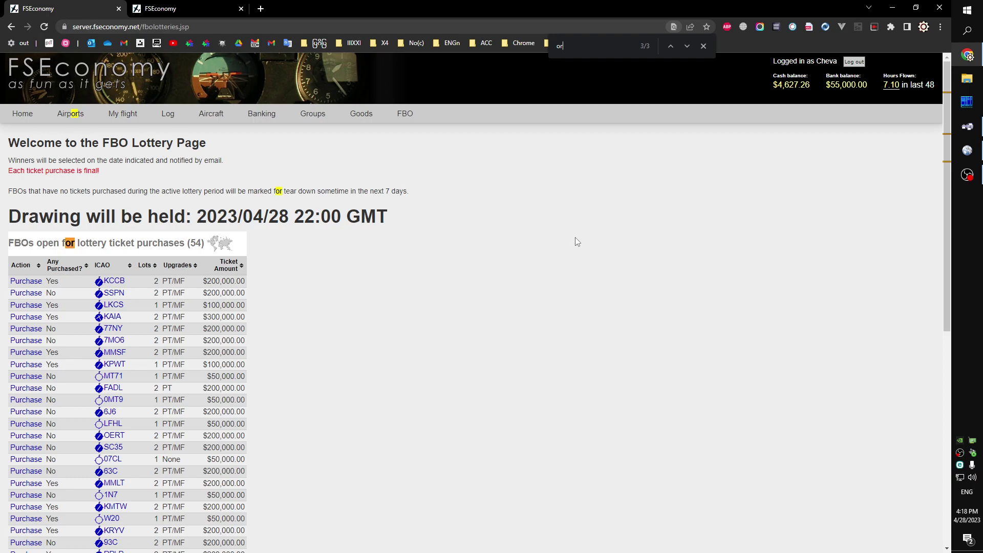
scroll(576, 238, "down", 8)
scroll(575, 238, "up", 8)
Step: Open the list of FBOs for sale and search it for "or7"
mouse_move(406, 113)
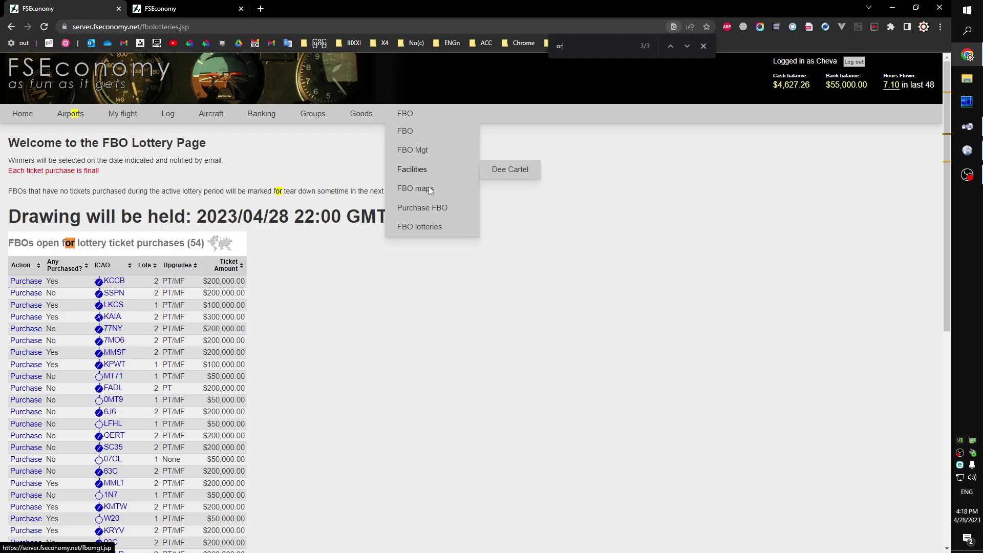
left_click(438, 204)
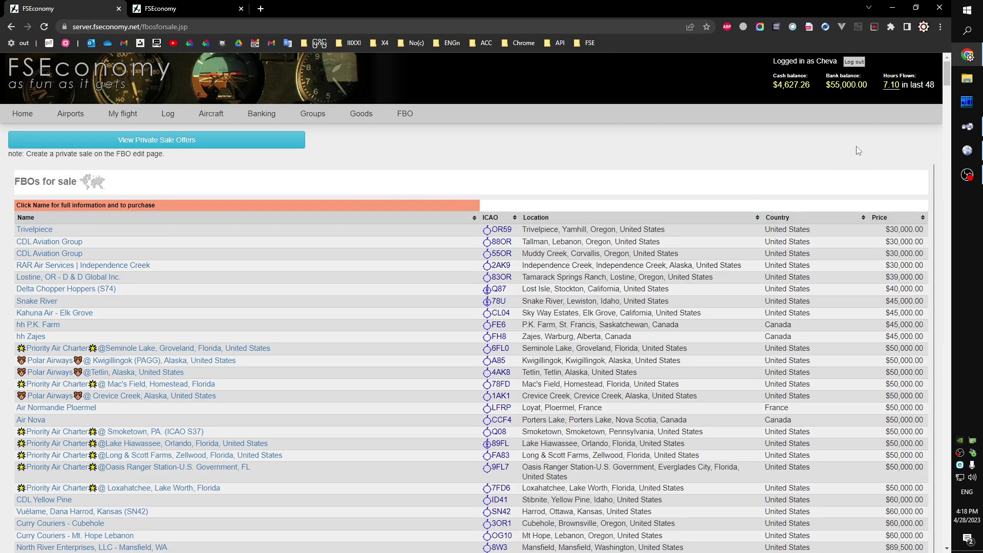
scroll(867, 152, "down", 20)
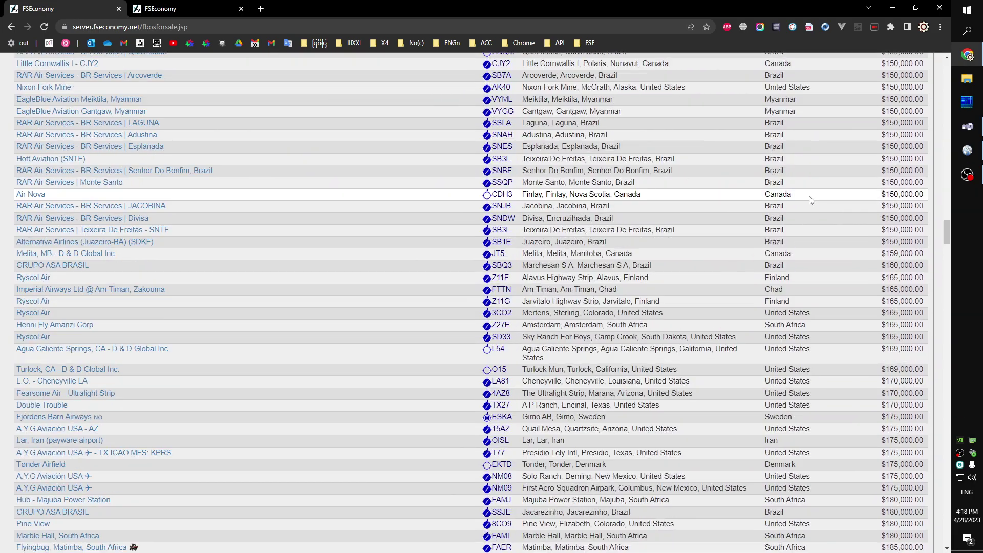
scroll(811, 199, "down", 15)
key("ctrl+f")
type("or7")
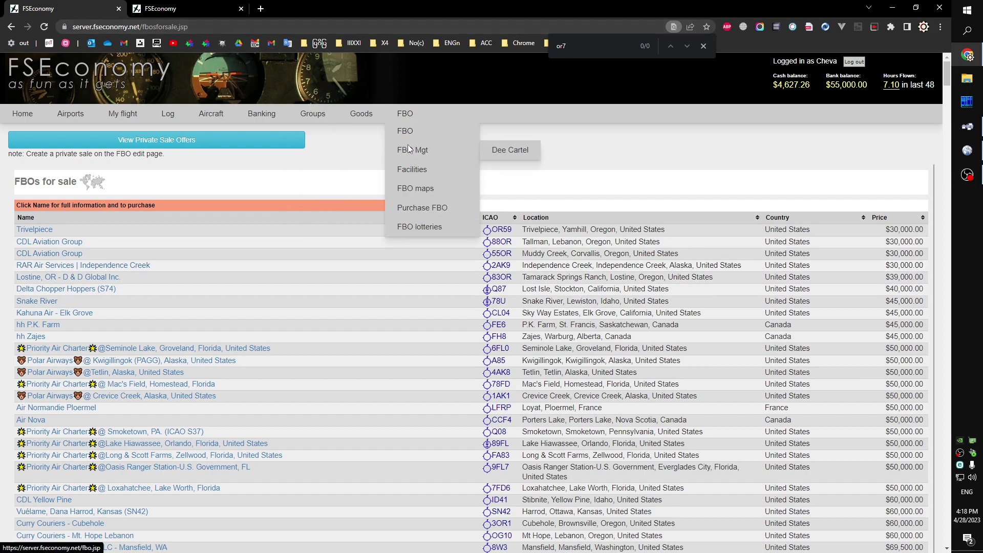
Step: View the FBO management overview for Dee Cartel, and open the list of FBOs the group owns
mouse_move(507, 150)
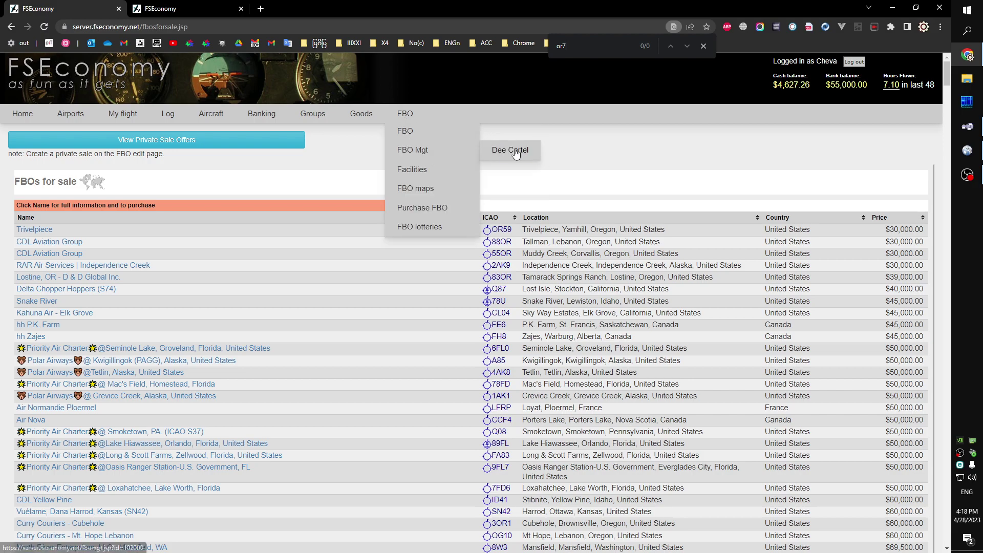
left_click(514, 150)
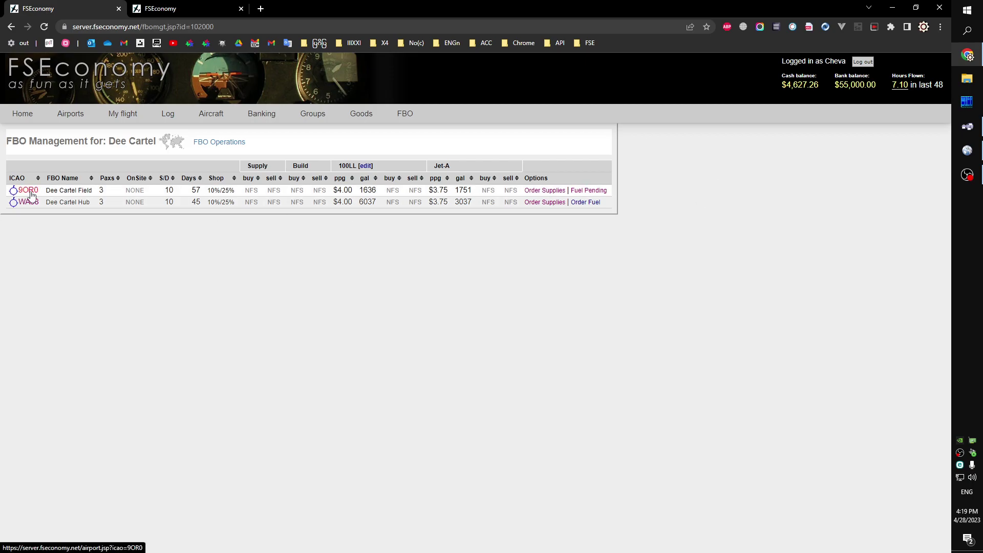
mouse_move(411, 115)
mouse_move(414, 137)
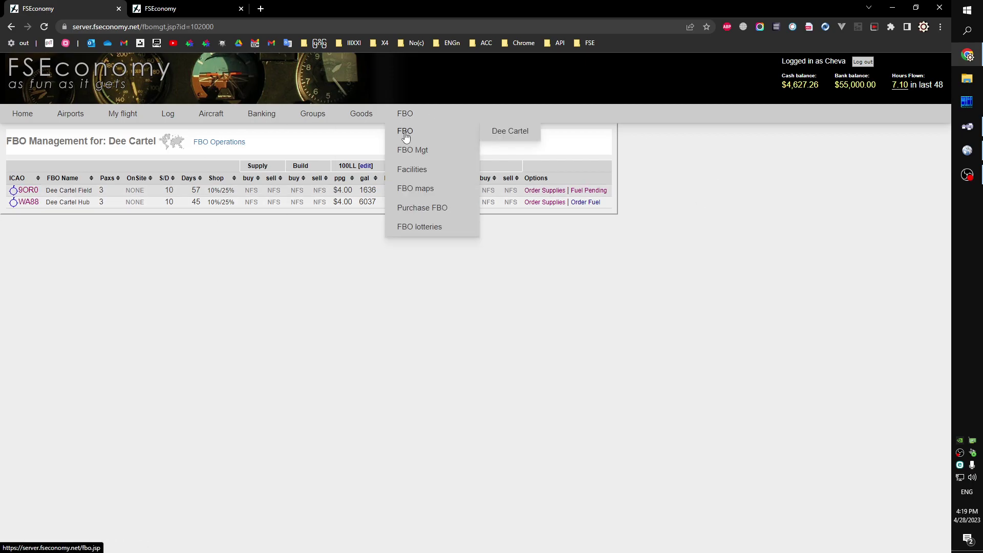
left_click(509, 134)
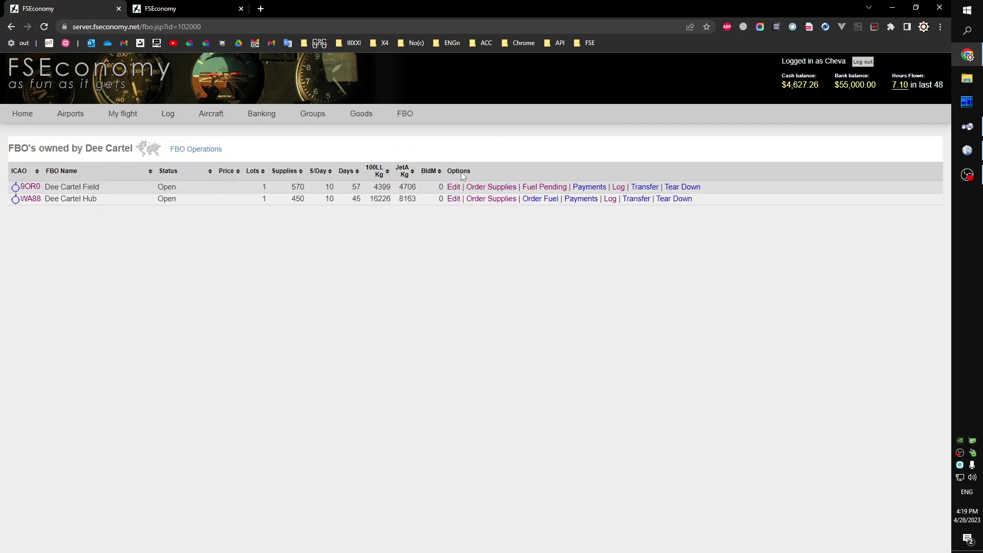
Step: Open the edit pages of FBOs 9OR0 and WA88 in separate tabs and close the owned FBO list
middle_click(453, 188)
middle_click(454, 200)
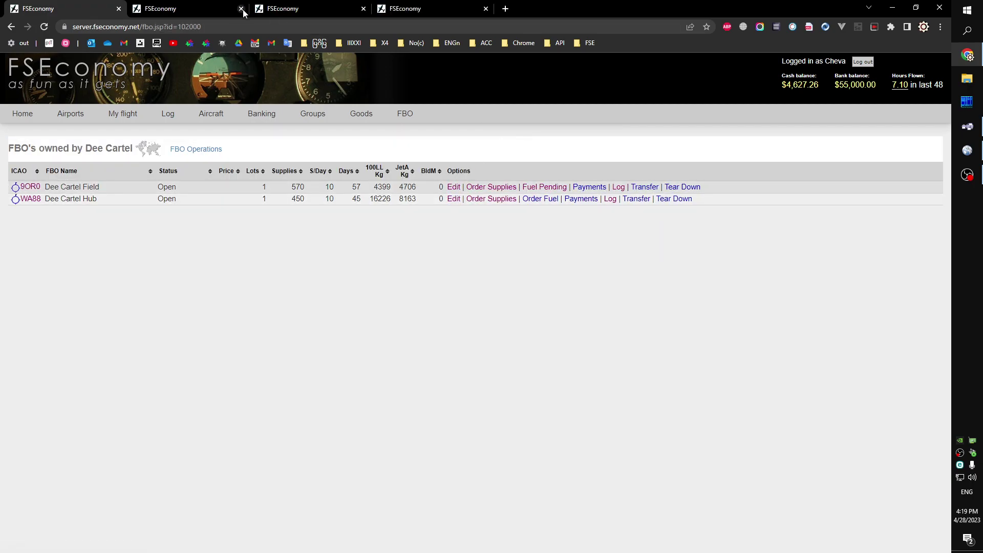
left_click(118, 9)
Step: Reuse the Lebanon State tab to search the web for "emoji ascii" and open Unicode's Full Emoji List, v15.0
left_click(305, 10)
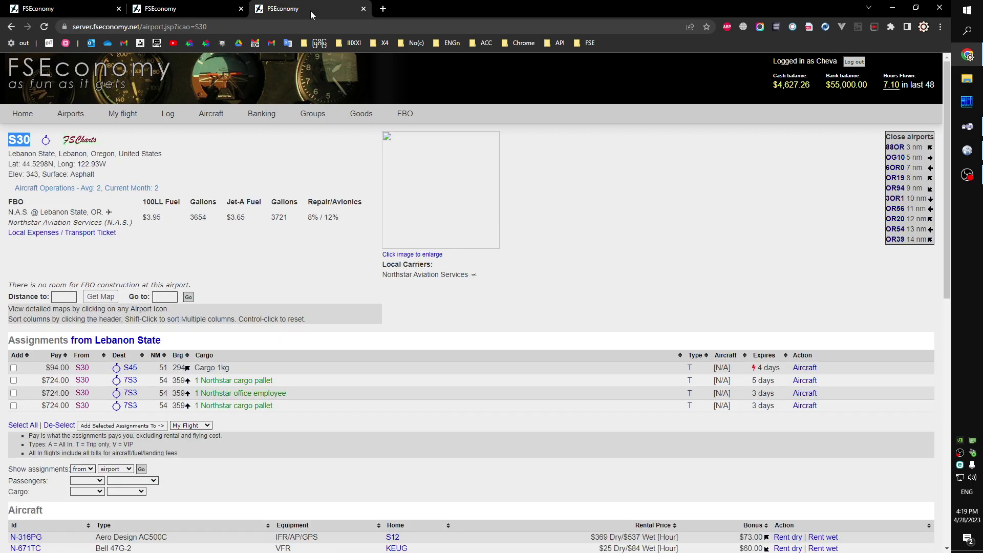
left_click(307, 26)
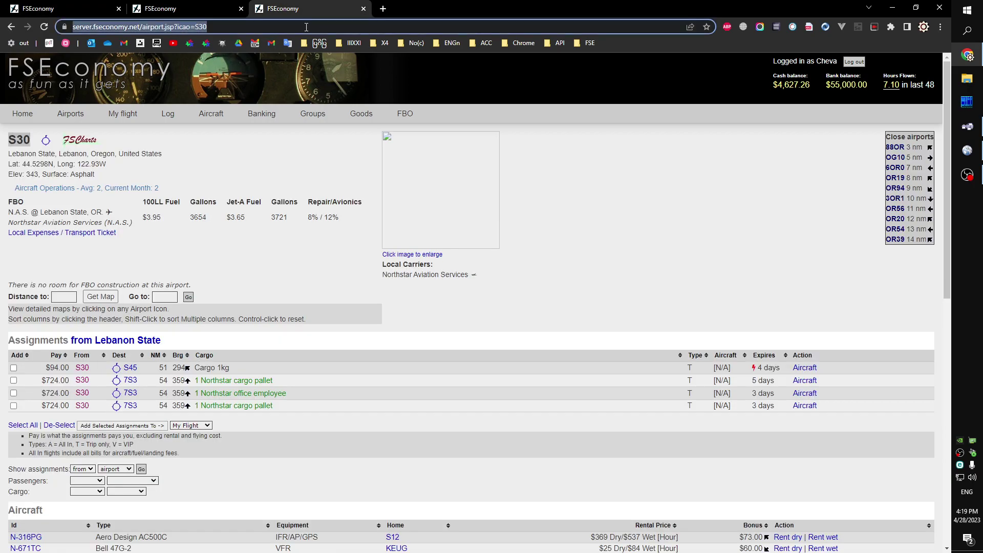
type("emoz")
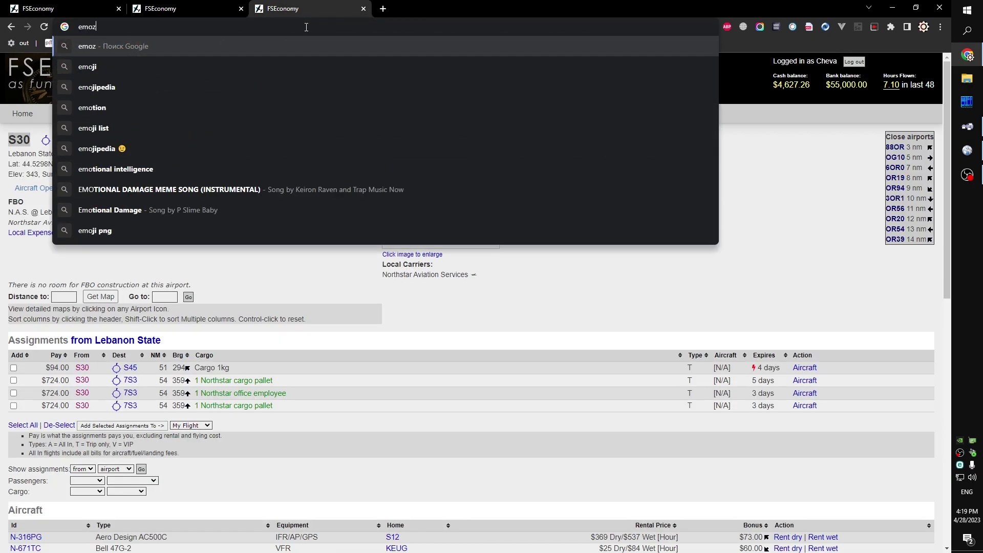
type("i asc")
key("Down")
key("Return")
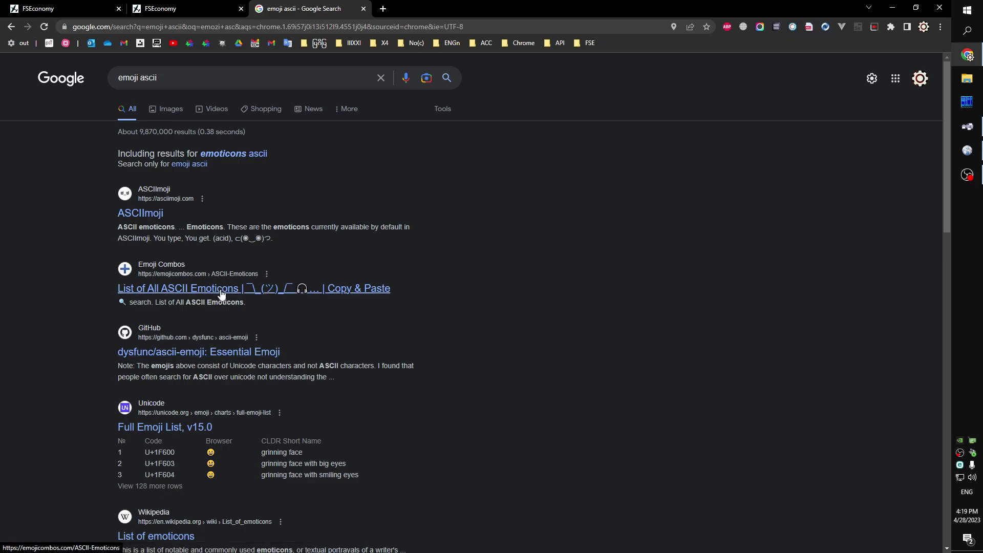
left_click(176, 433)
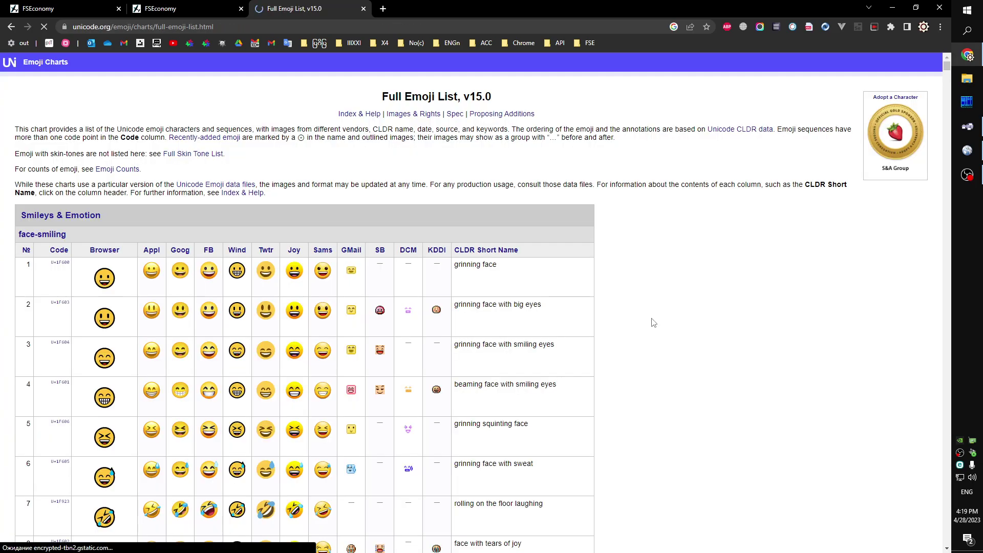
Step: Look through the Full Emoji List and search the page for "drug"
scroll(653, 322, "down", 1)
scroll(653, 322, "down", 6)
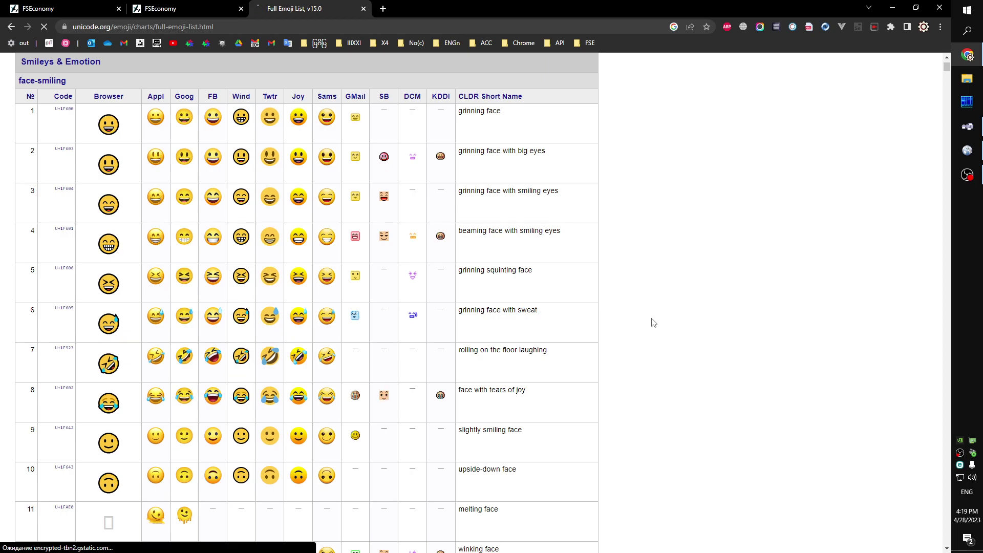
scroll(653, 322, "down", 5)
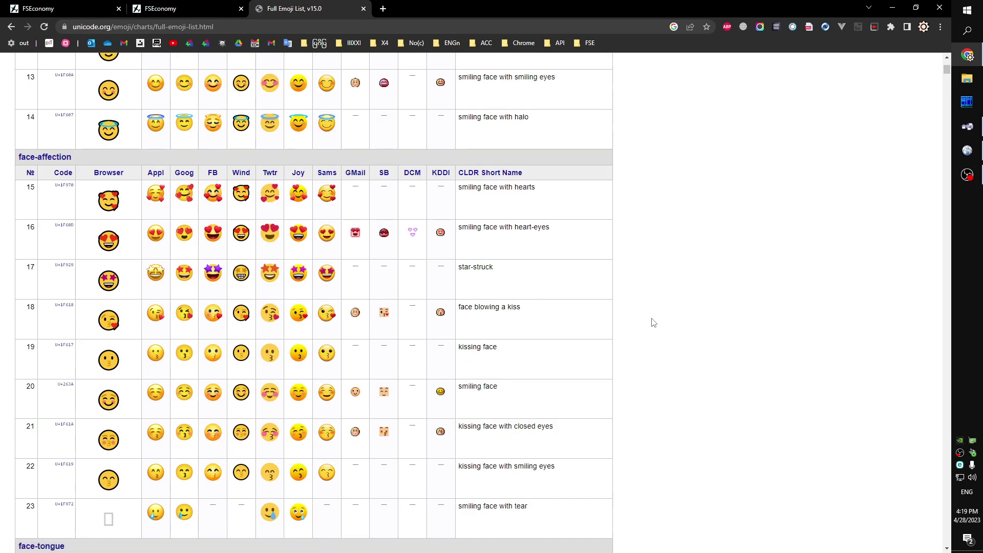
key("ctrl+f")
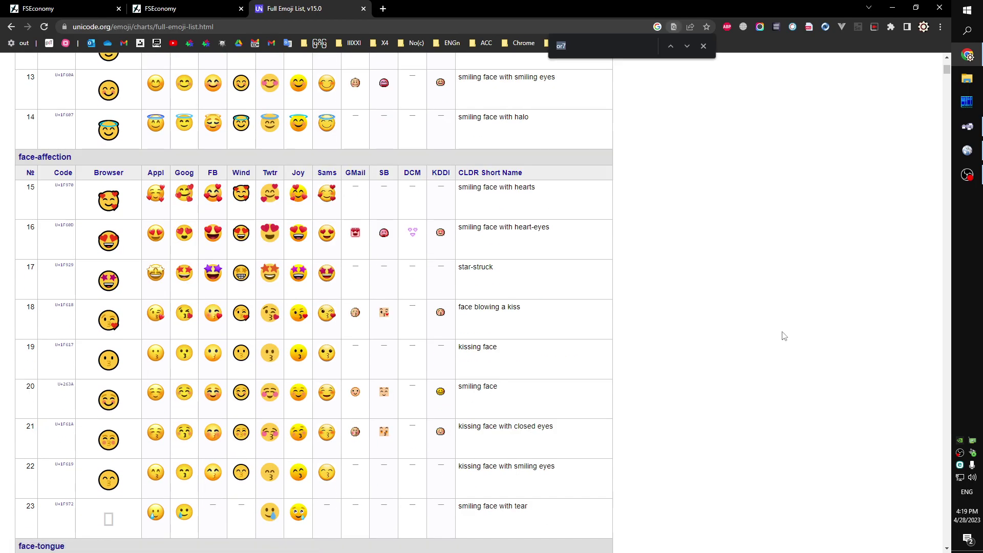
type("drug")
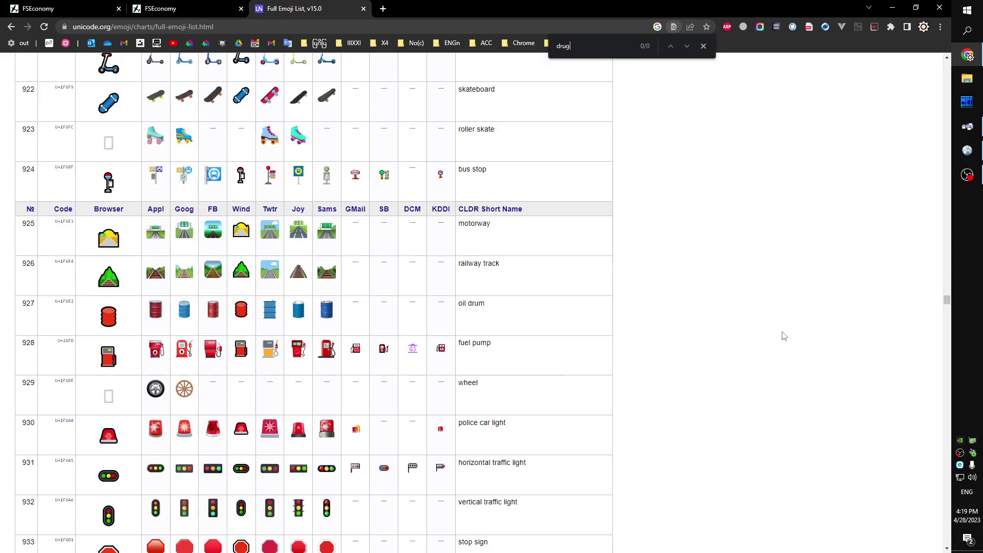
key("BackSpace")
Step: Copy the code of the bus stop emoji and search the web for "U+1F68F"
left_click(64, 173)
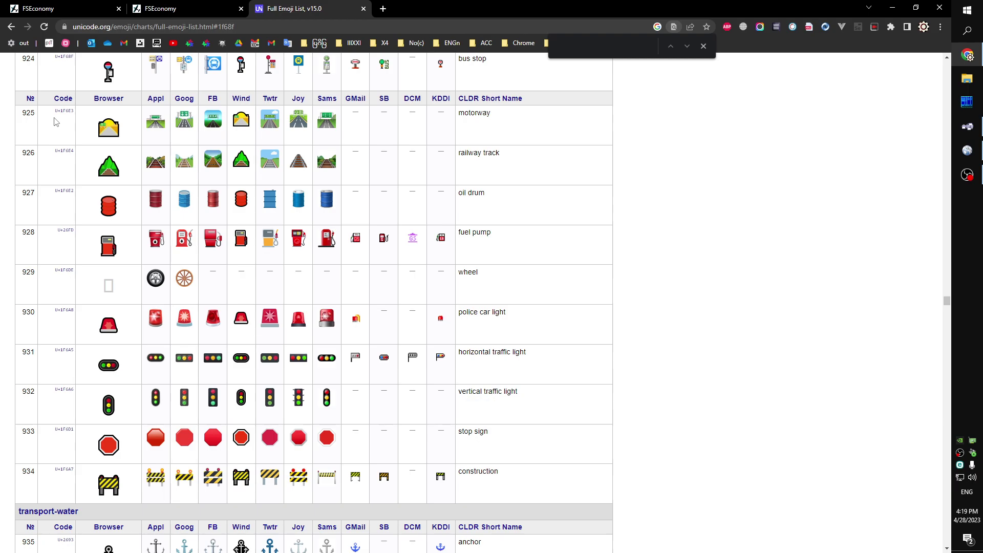
left_click_drag(69, 62, 72, 185)
left_click(64, 205)
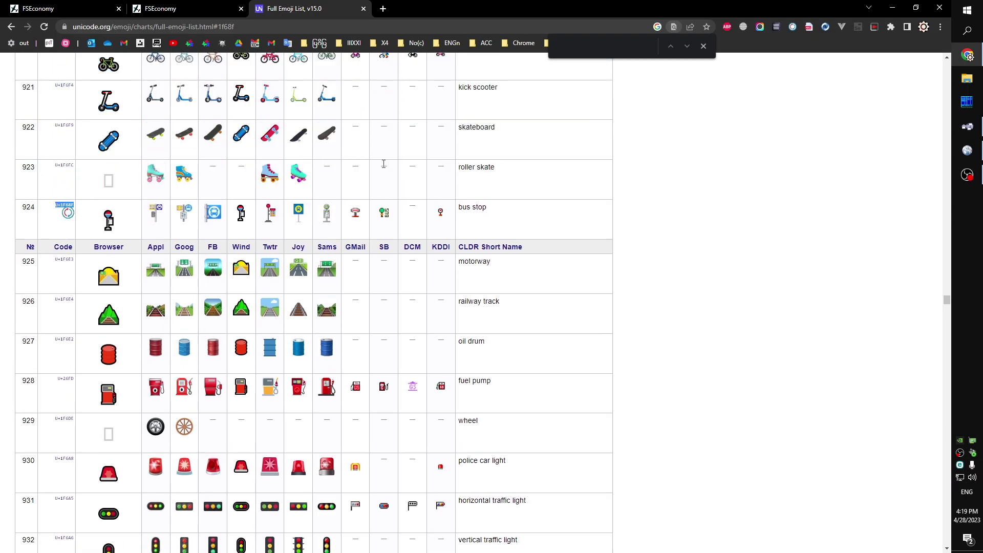
left_click(599, 23)
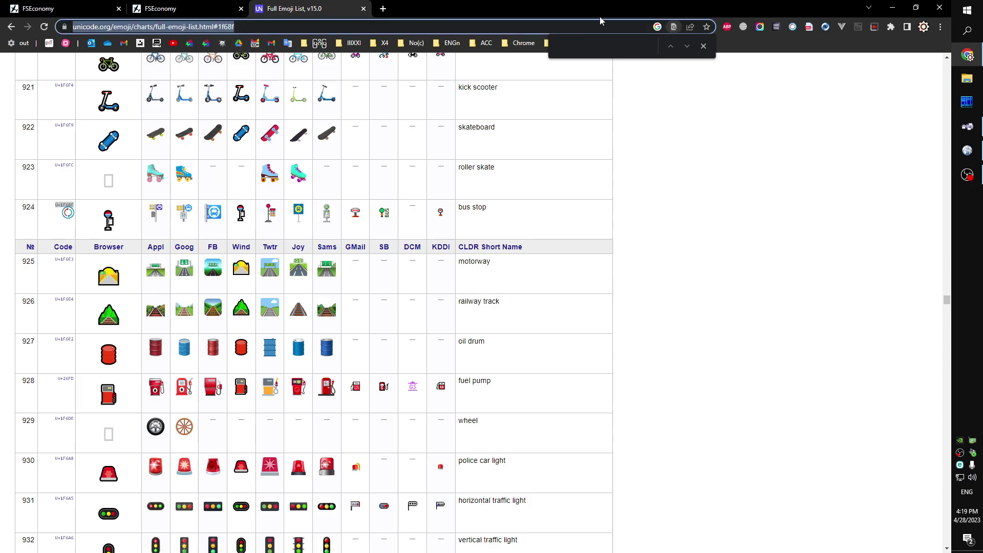
type("U+1F68F")
key("Return")
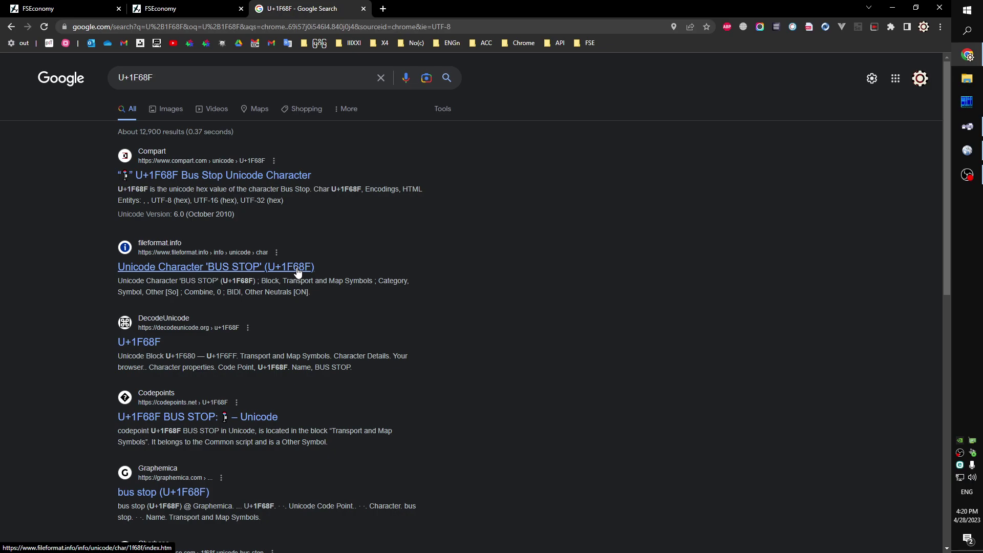
Step: Open the FileFormat.Info page for the BUS STOP character, copy its hex HTML entity &#x1f68f; and close that tab
left_click(239, 275)
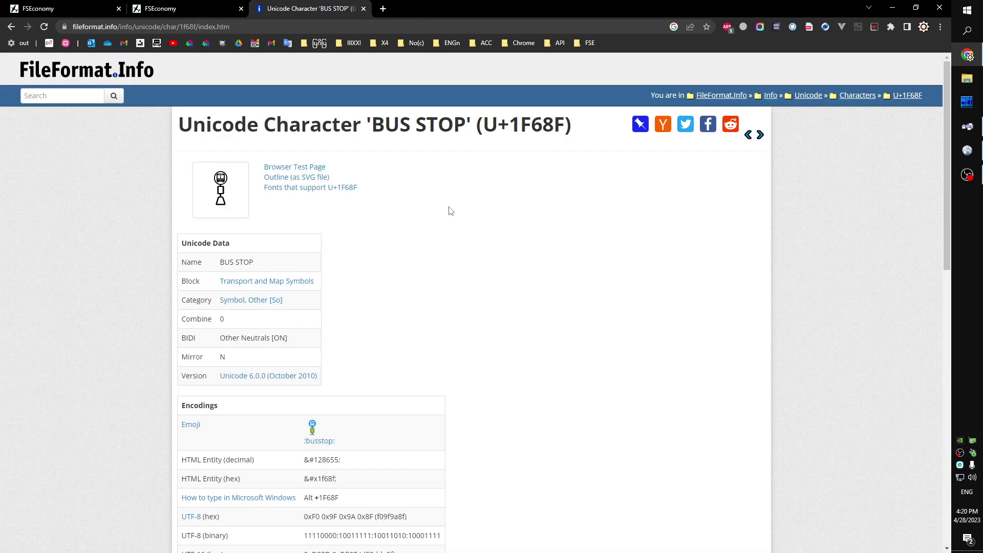
scroll(474, 215, "down", 1)
scroll(475, 215, "down", 2)
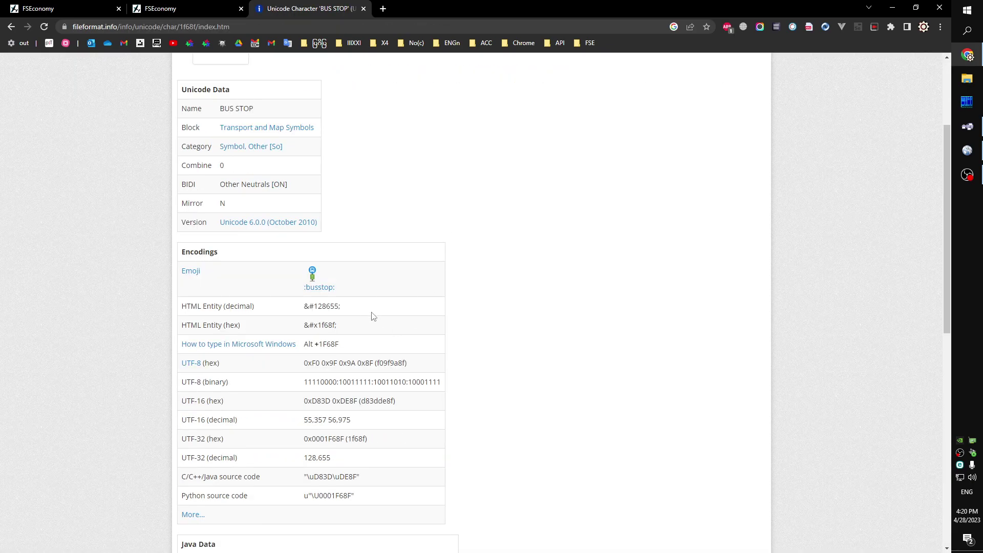
left_click_drag(307, 307, 340, 307)
mouse_move(353, 317)
left_click_drag(341, 329, 304, 327)
key("ctrl+c")
key("ctrl+w")
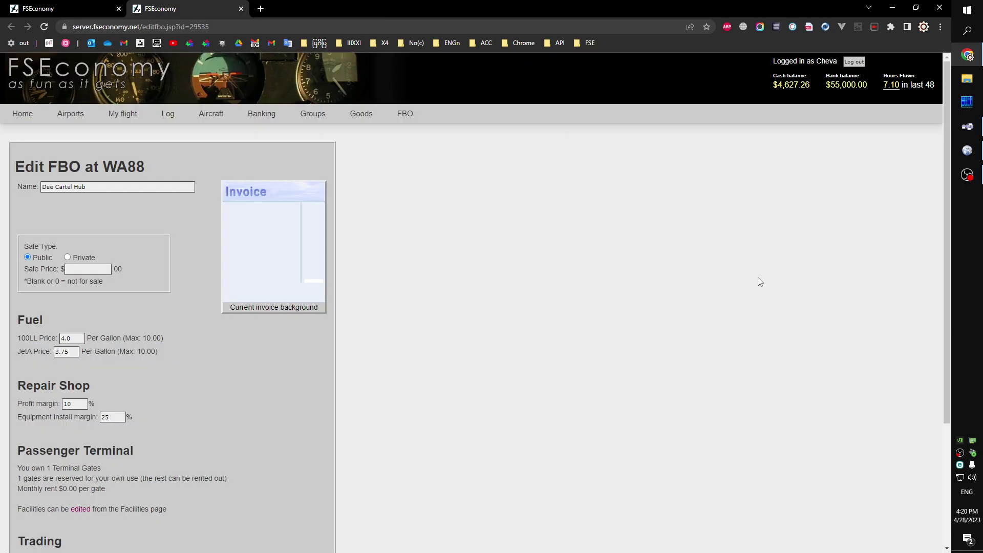
Step: Insert the copied bus stop entity before "Dee Cartel Hub" in the WA88 FBO's name and save the update
left_click(98, 186)
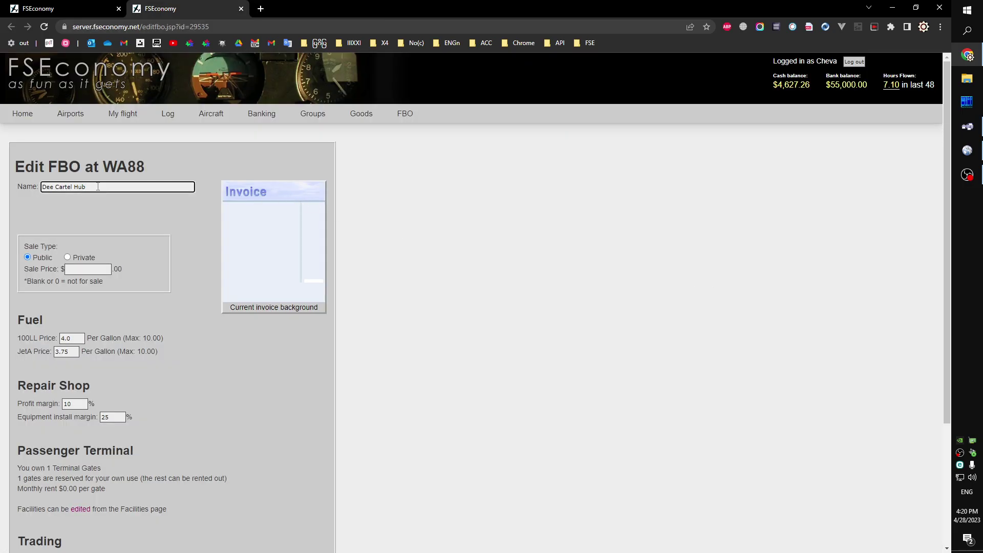
key("ctrl+v")
scroll(455, 276, "down", 3)
left_click(29, 519)
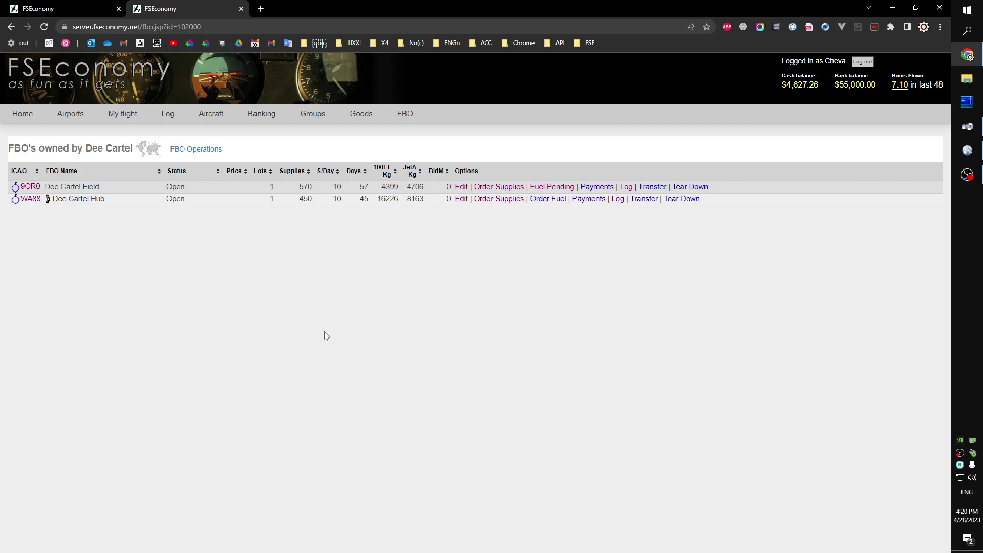
Step: Edit the 9OR0 FBO to put the copied bus stop entity before "Dee Cartel Field" in its name, and save the update
left_click(460, 187)
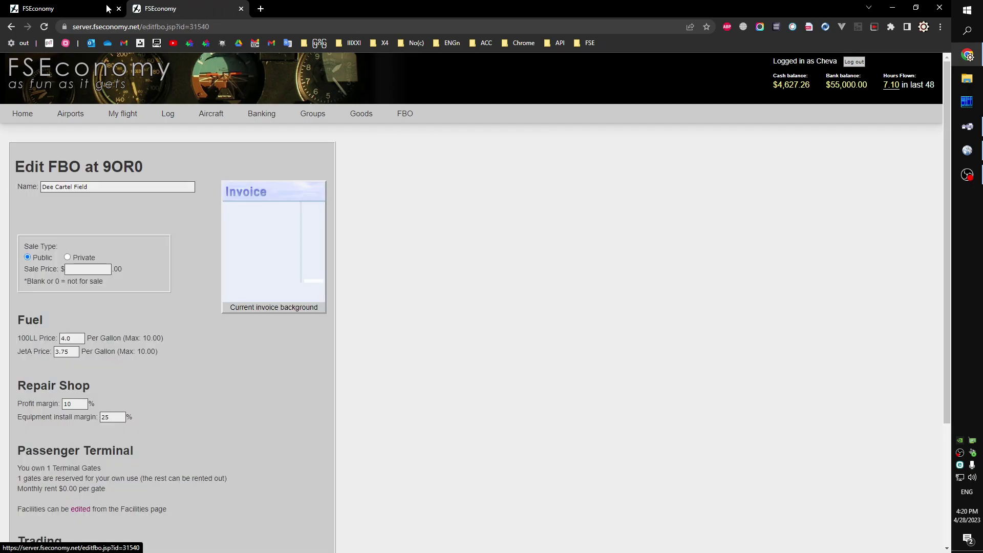
left_click(92, 187)
key("Home")
key("ctrl+v")
left_click(355, 254)
scroll(361, 263, "down", 3)
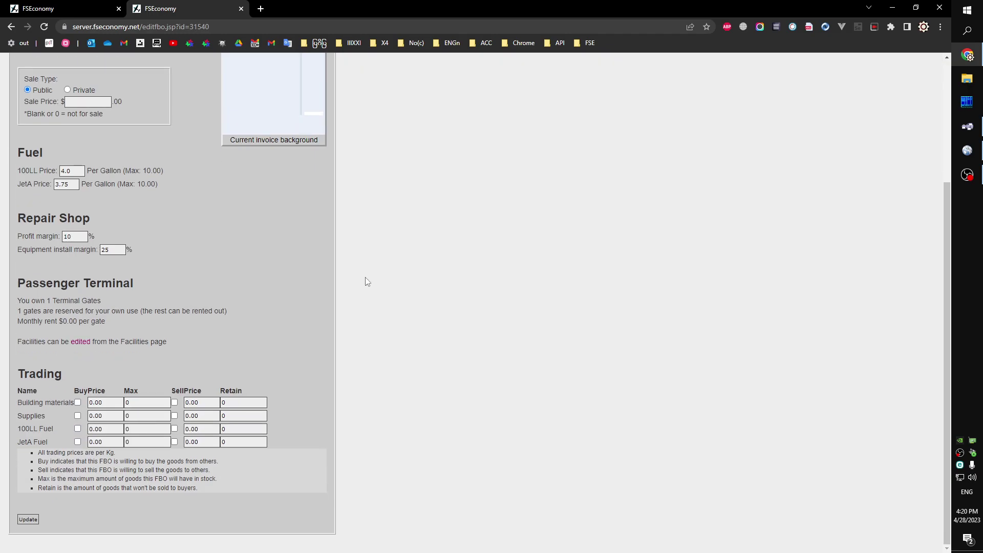
left_click(23, 519)
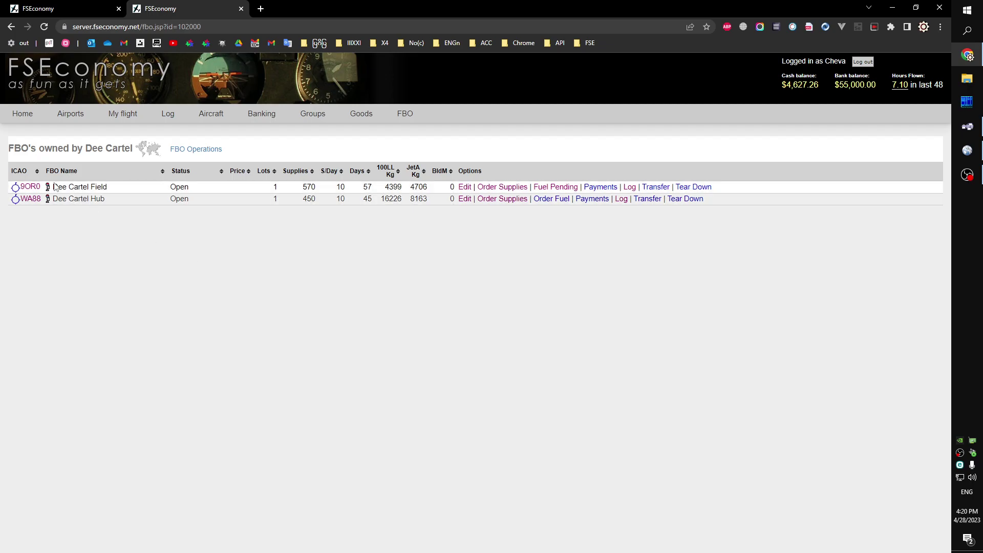
Step: View airport 9OR0's page with its renamed FBO, and open the FBO management overview for Dee Cartel
left_click(31, 187)
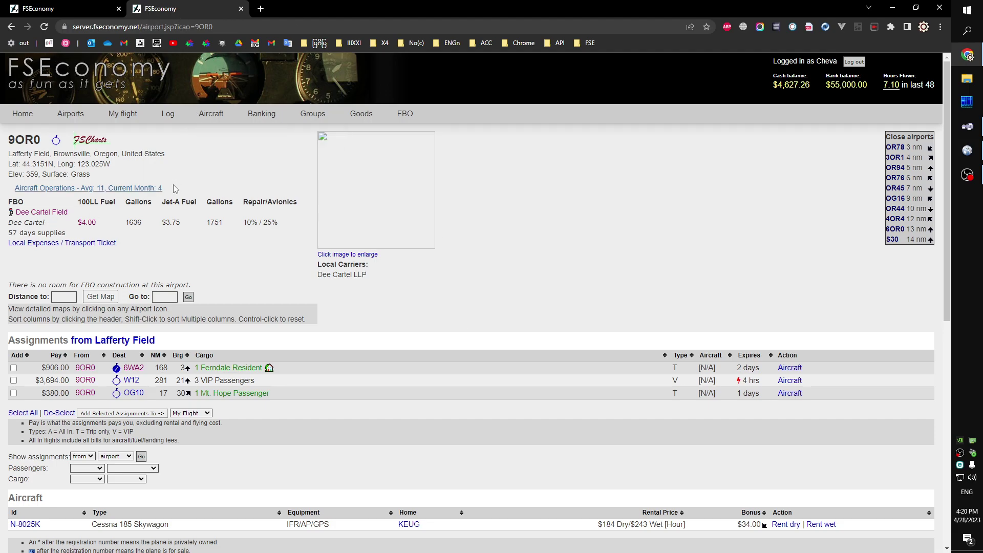
mouse_move(405, 113)
mouse_move(407, 134)
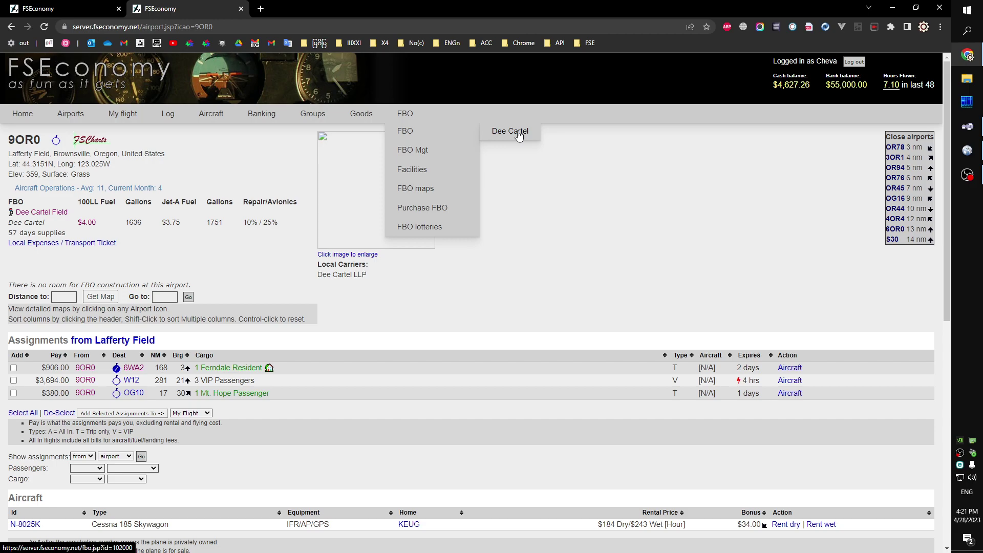
left_click(419, 150)
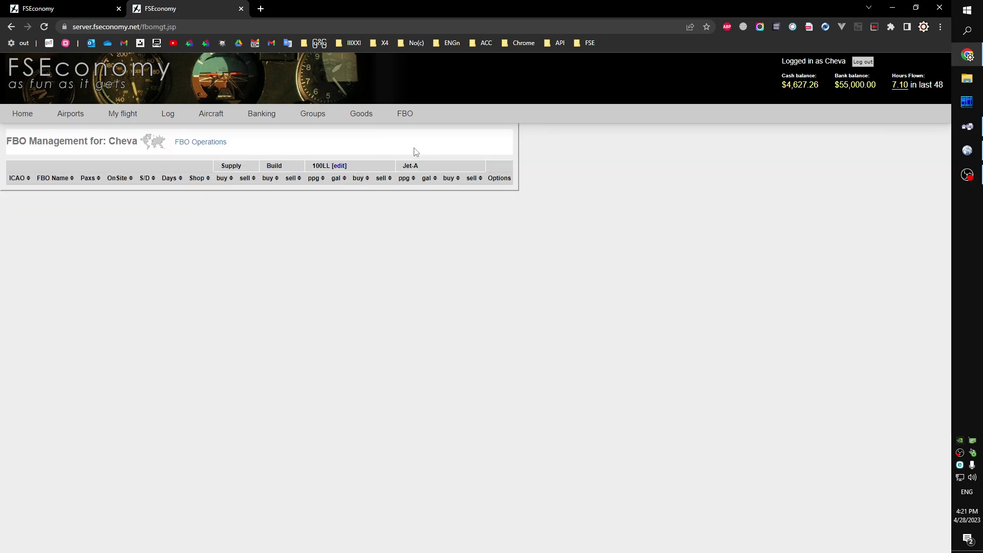
left_click(509, 154)
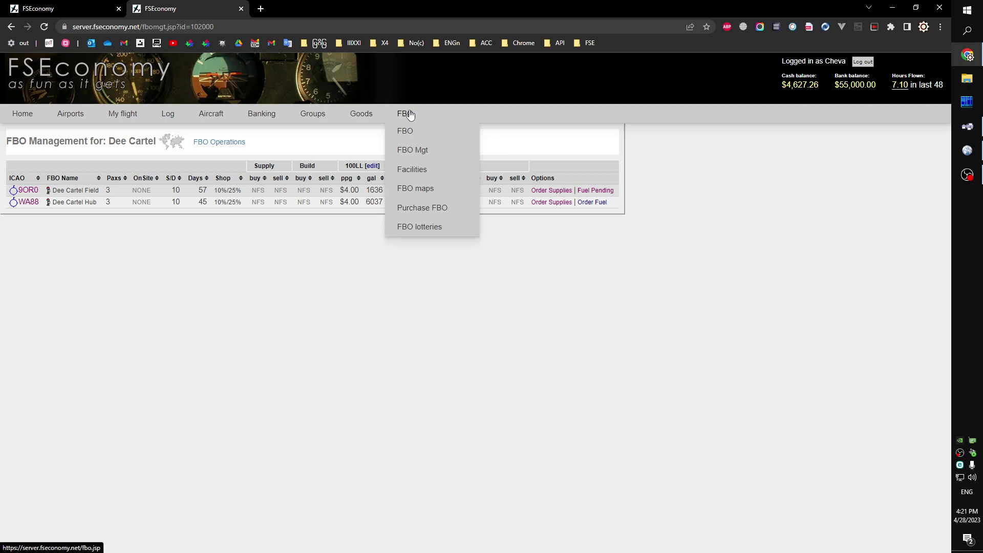
Step: View the FBO aircraft operations chart for 9OR0 and WA88, and close it
left_click(226, 143)
mouse_move(459, 174)
mouse_move(492, 169)
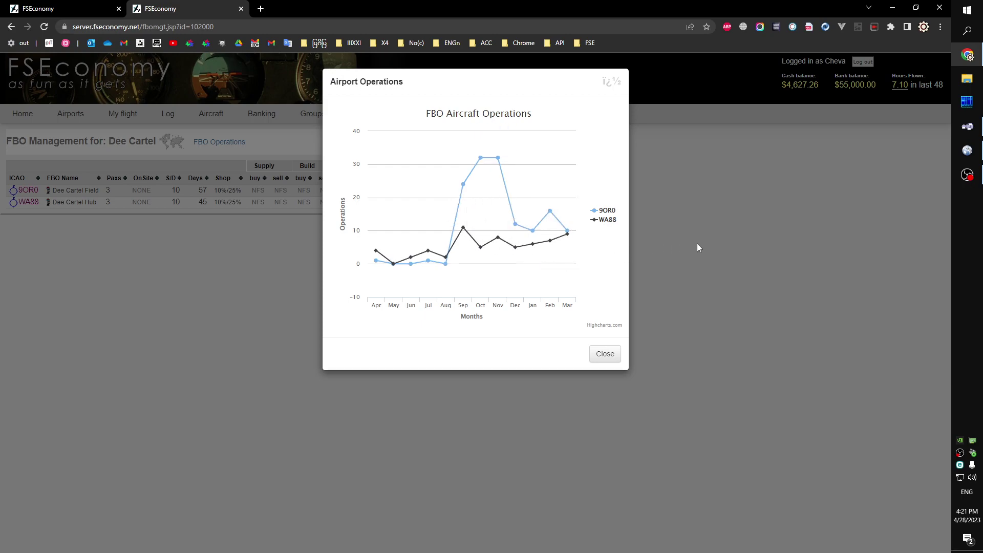
left_click(605, 354)
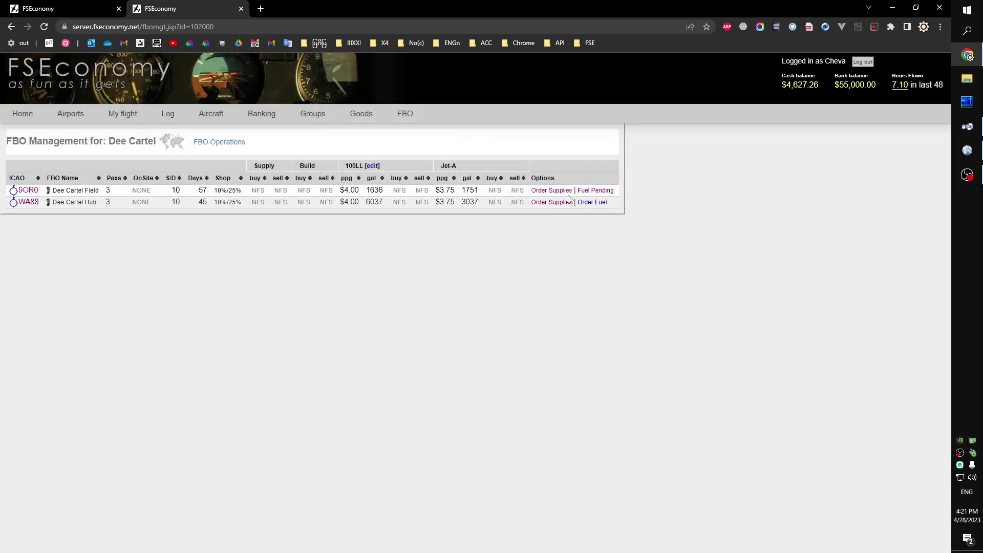
Step: Open Dee Cartel's facilities list and start editing the carrier name of the 9OR0 passenger terminal
mouse_move(401, 119)
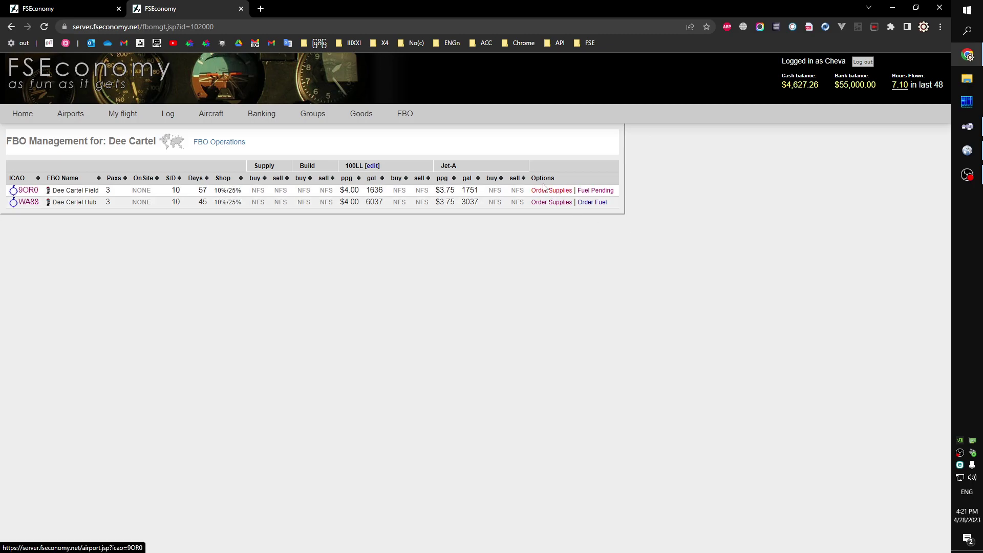
mouse_move(401, 156)
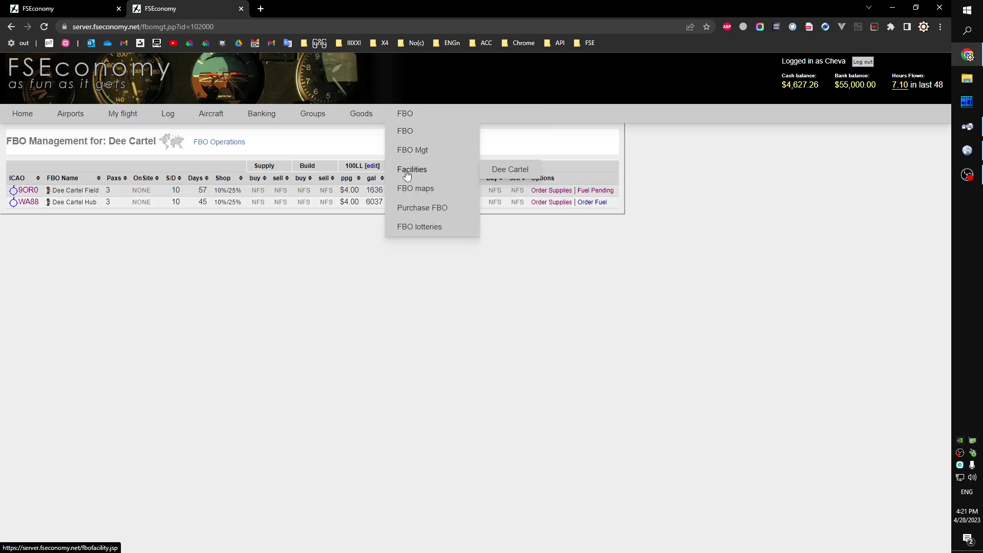
left_click(514, 171)
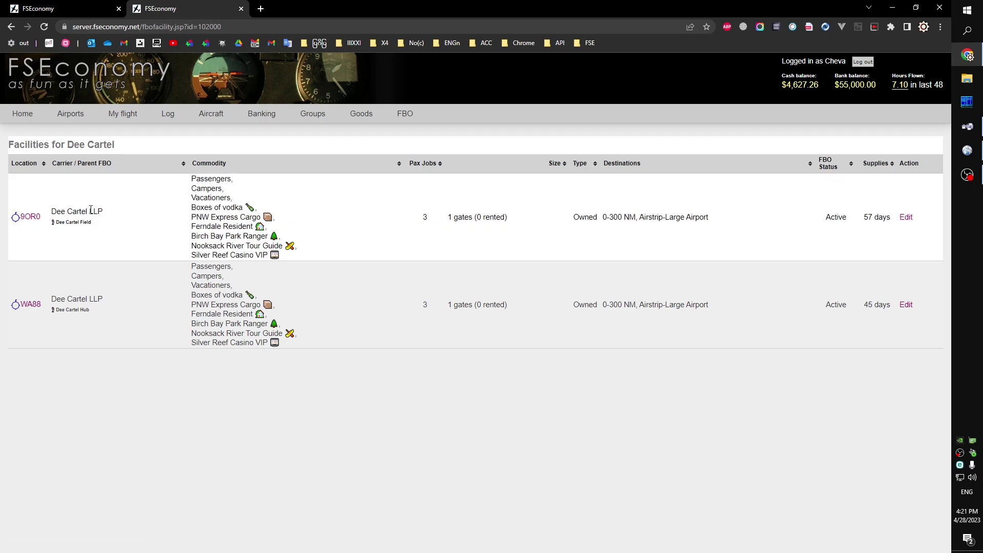
left_click(905, 217)
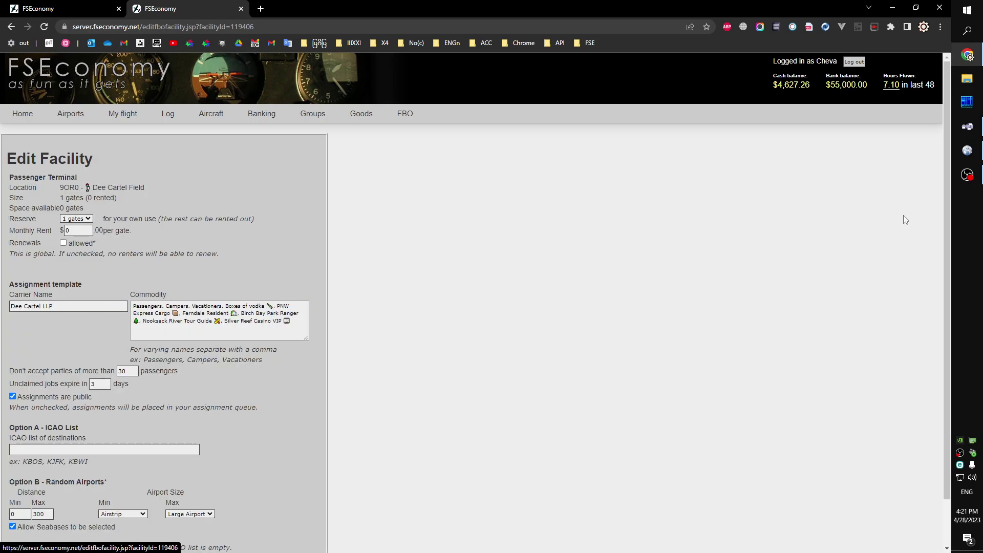
left_click(90, 306)
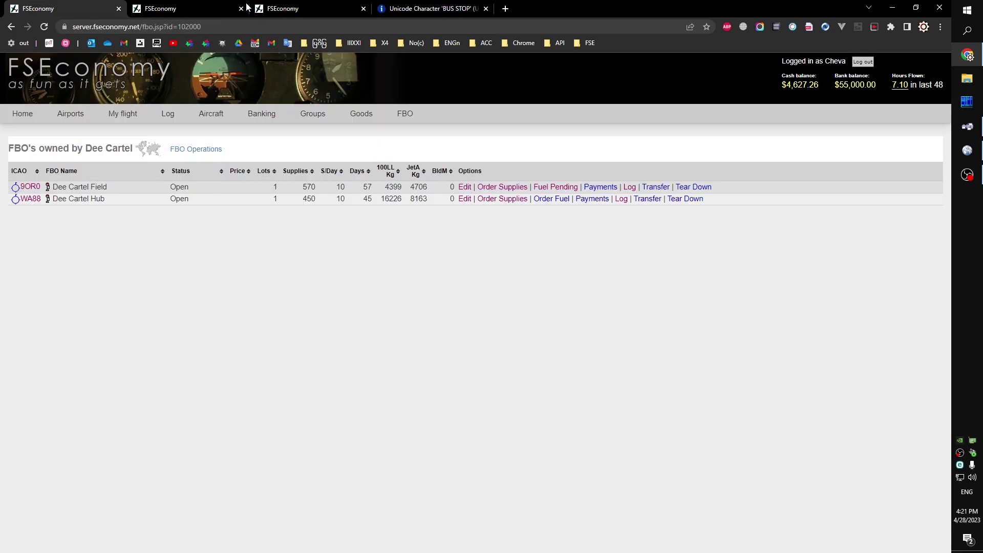
Step: Close the reopened "convert msfs x to 2020" search tab and take the BUS STOP character tab back to the Full Emoji List
left_click(246, 6)
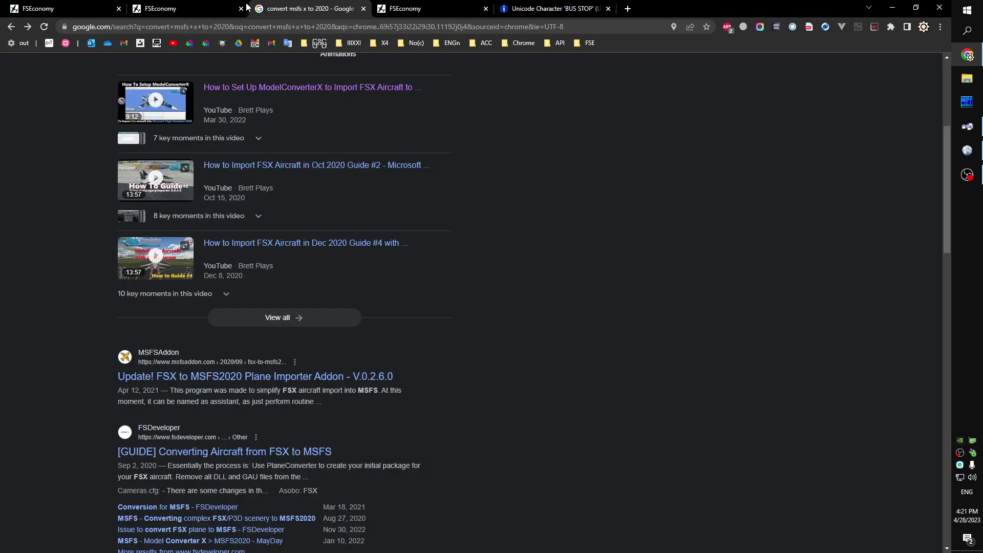
key("ctrl+w")
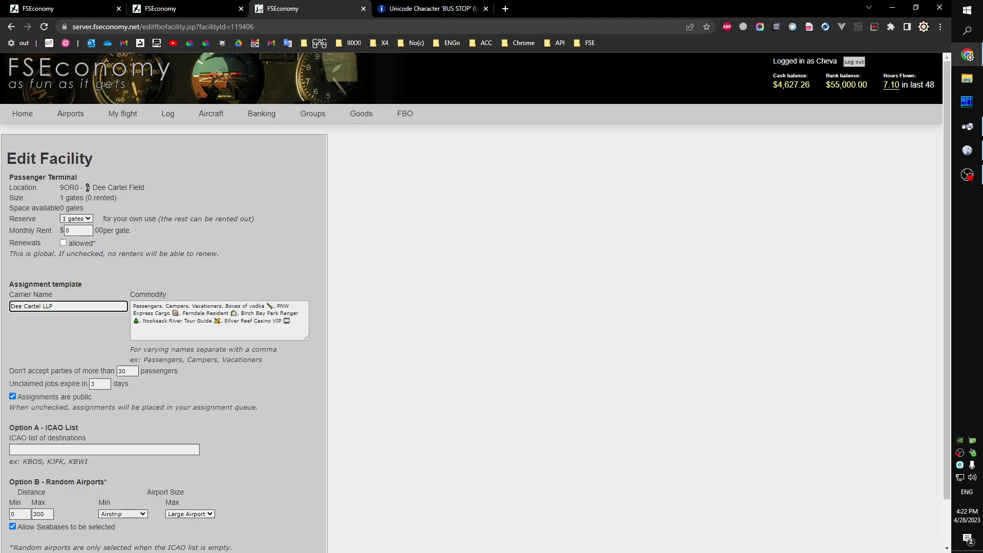
left_click(444, 8)
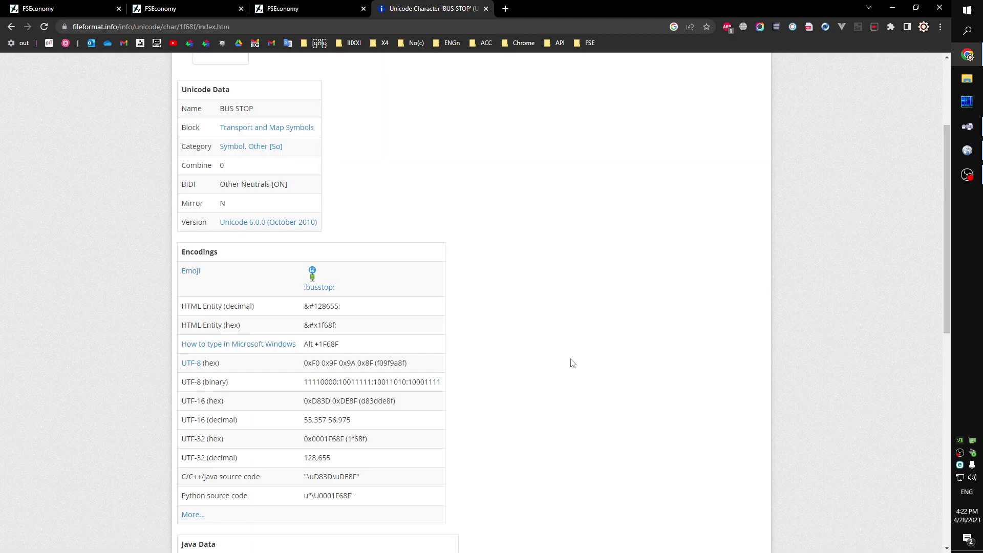
scroll(573, 363, "up", 3)
key("alt+Left")
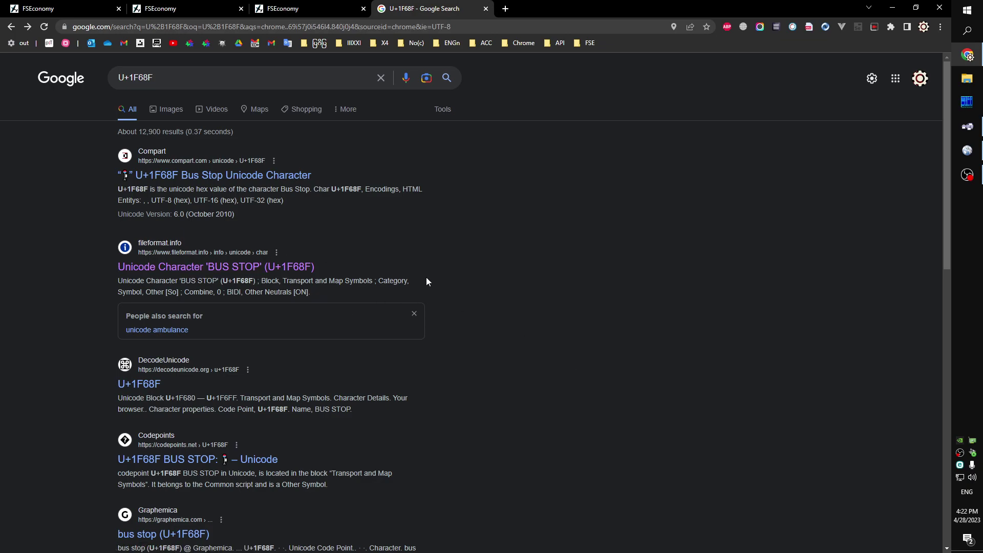
key("alt+Right")
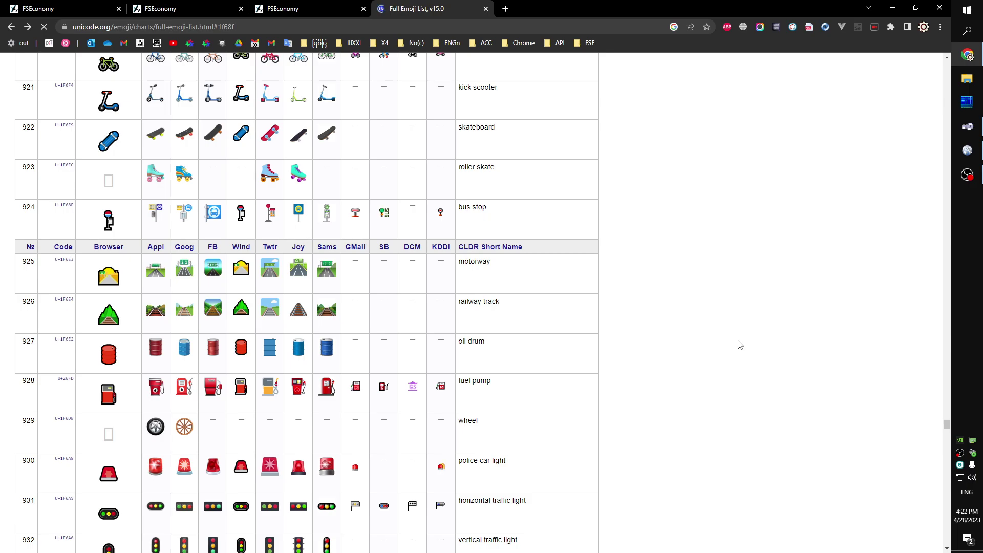
Step: Search the Full Emoji List for "company" to look for an emoji for the carrier name
key("ctrl+f")
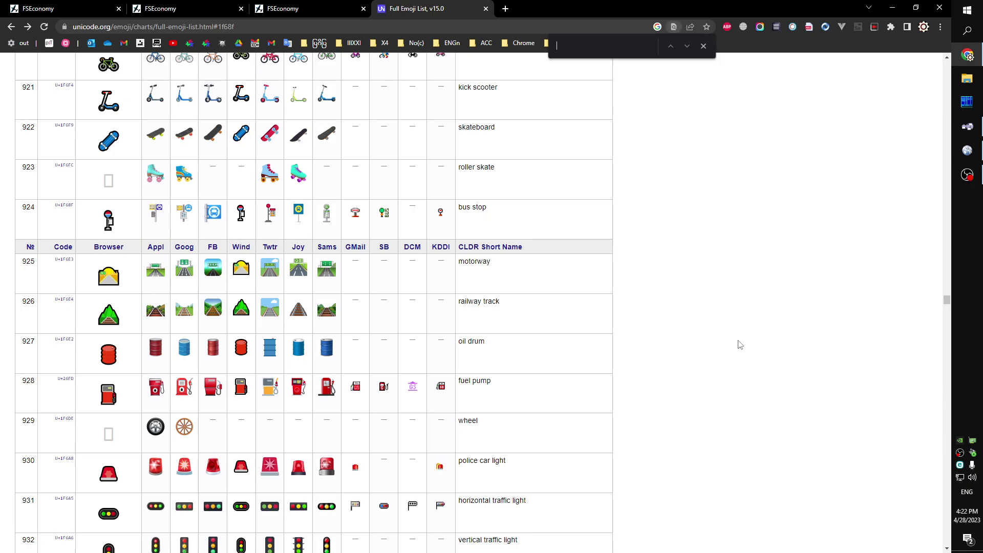
type("comp")
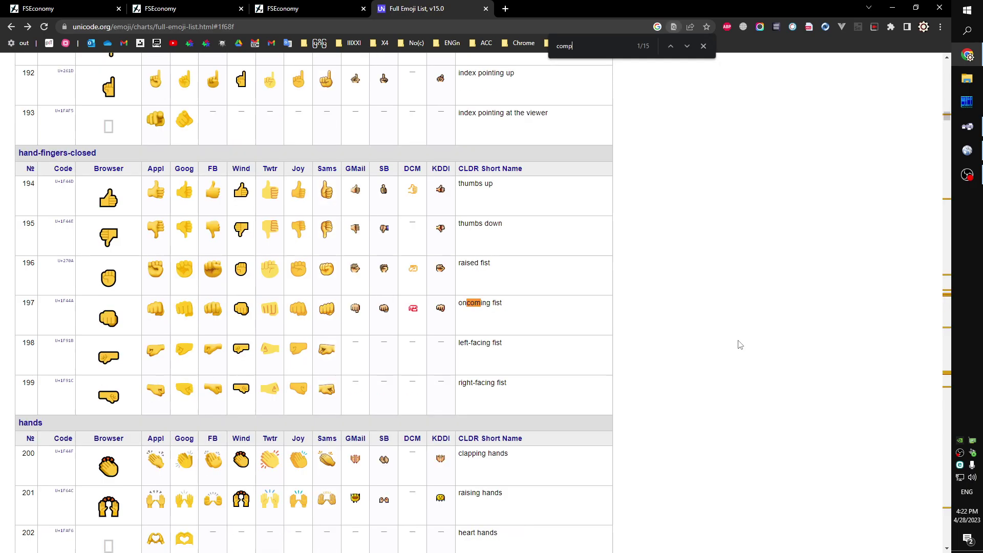
type("any")
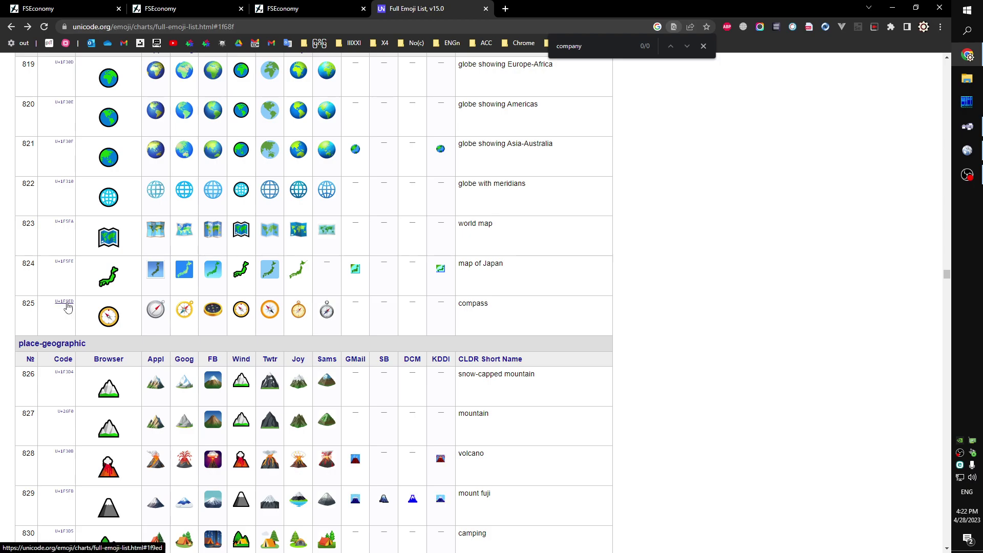
Step: Search the Full Emoji List for "air" and "plane", and look through the transport-air emojis for one suiting the carrier name
scroll(68, 307, "down", 5)
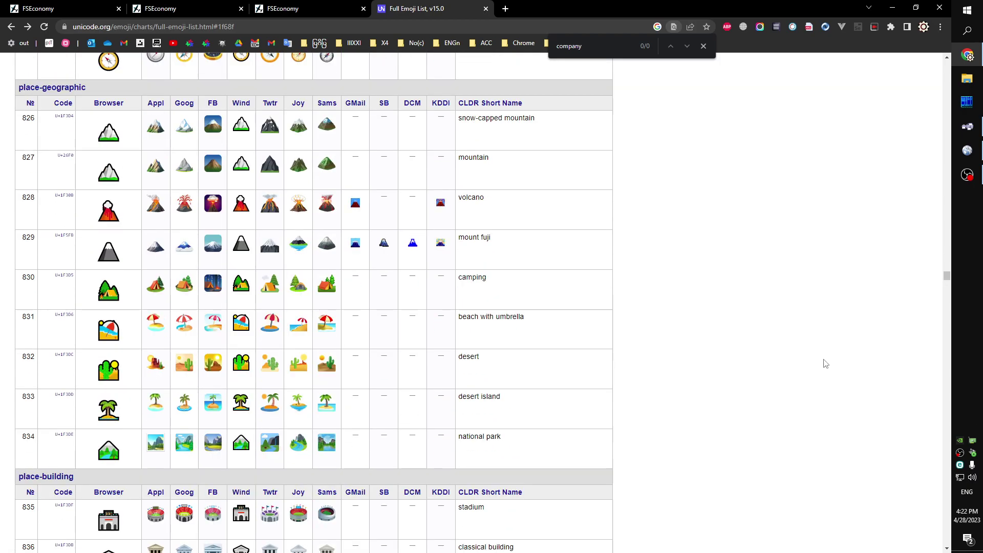
key("ctrl+f")
type("air")
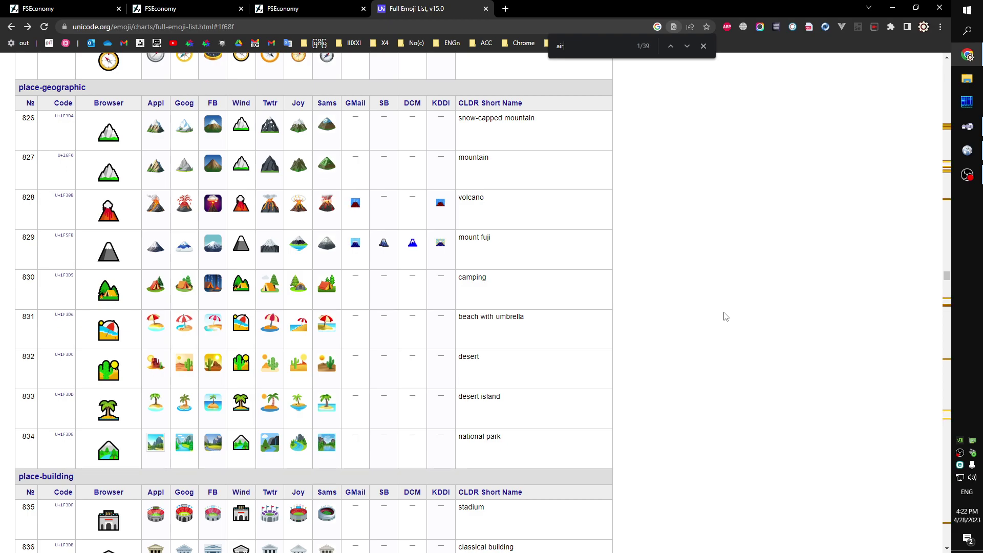
key("Return")
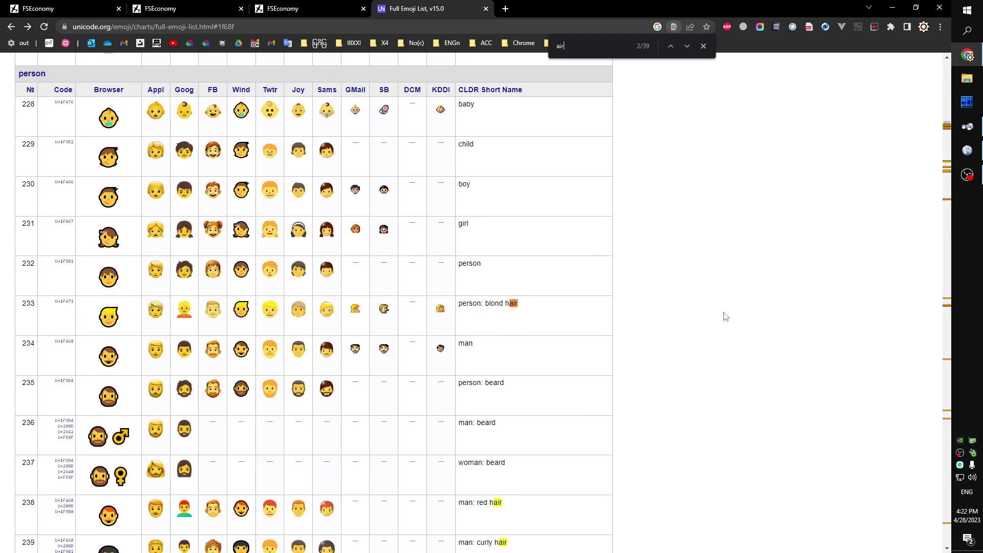
key("BackSpace")
type("plane")
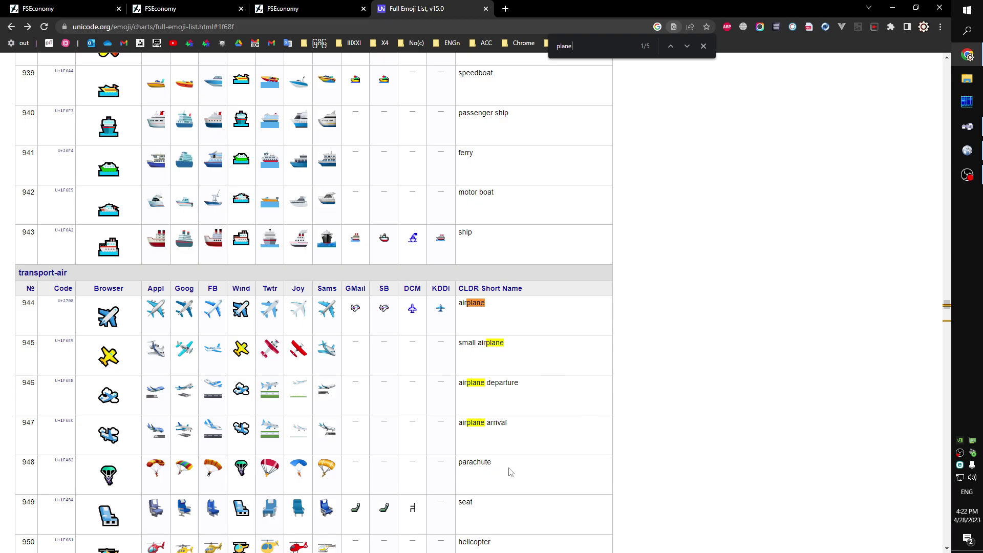
scroll(510, 472, "down", 1)
scroll(510, 471, "down", 2)
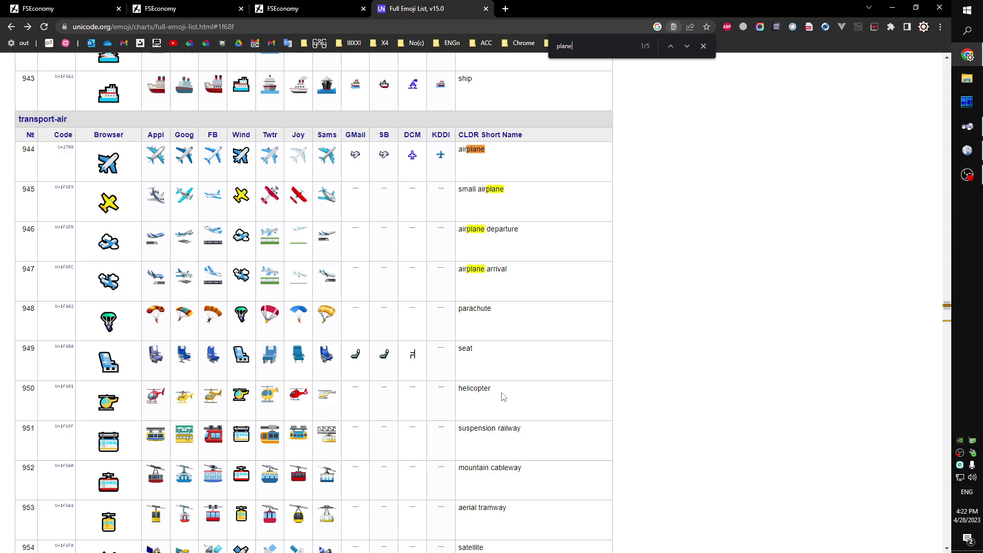
scroll(503, 396, "down", 2)
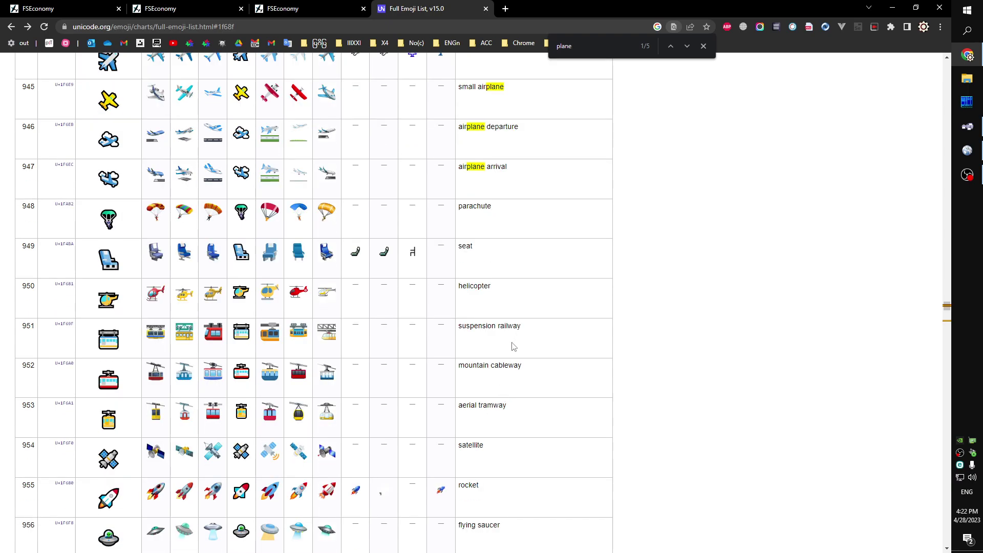
scroll(513, 347, "down", 3)
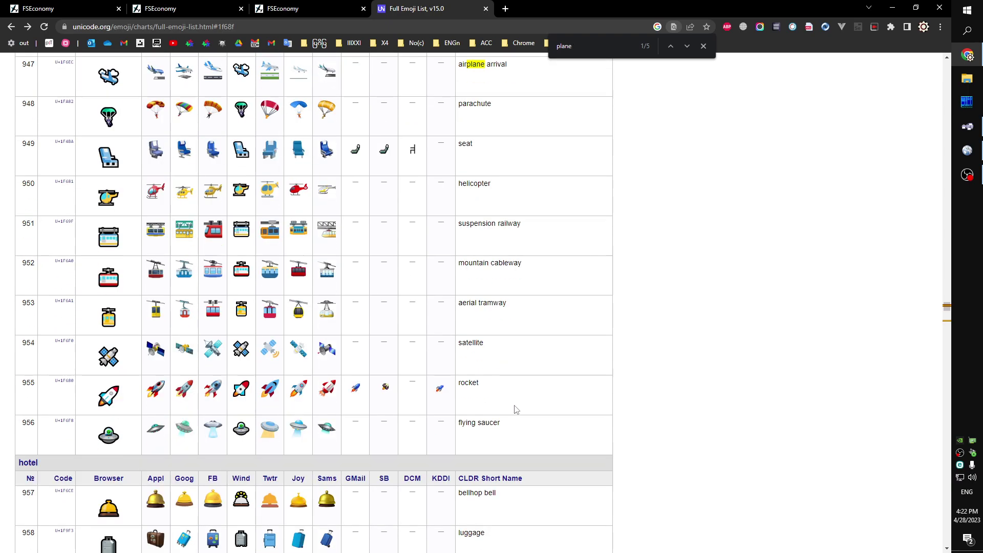
scroll(544, 405, "up", 5)
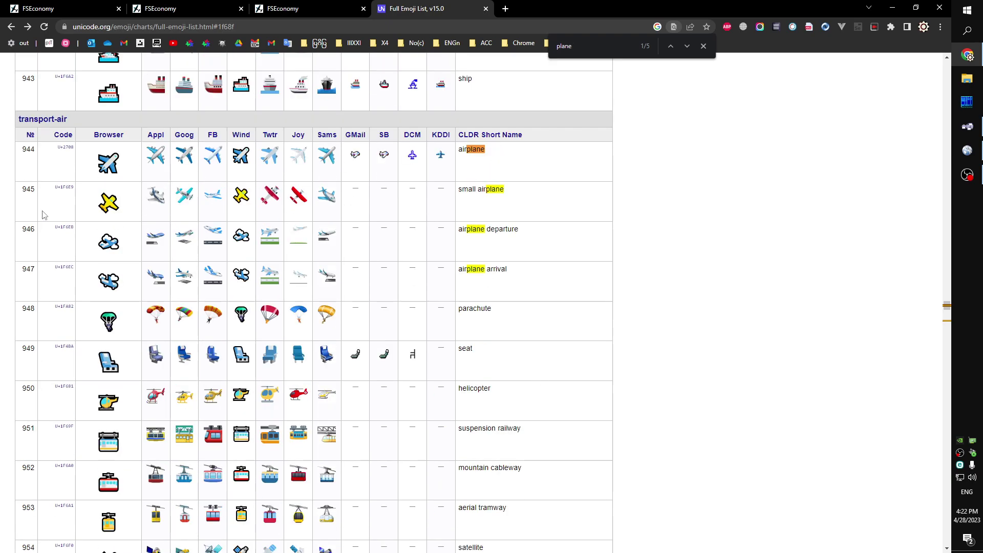
Step: Copy the small airplane emoji's code U+1F6E9 from the list and search the web for it in a new tab
left_click(64, 187)
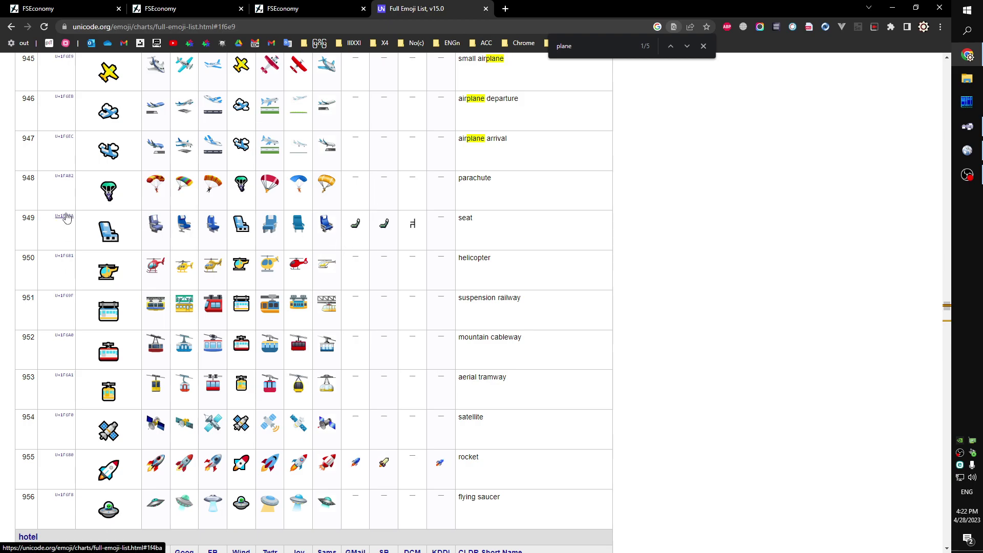
scroll(70, 169, "up", 1)
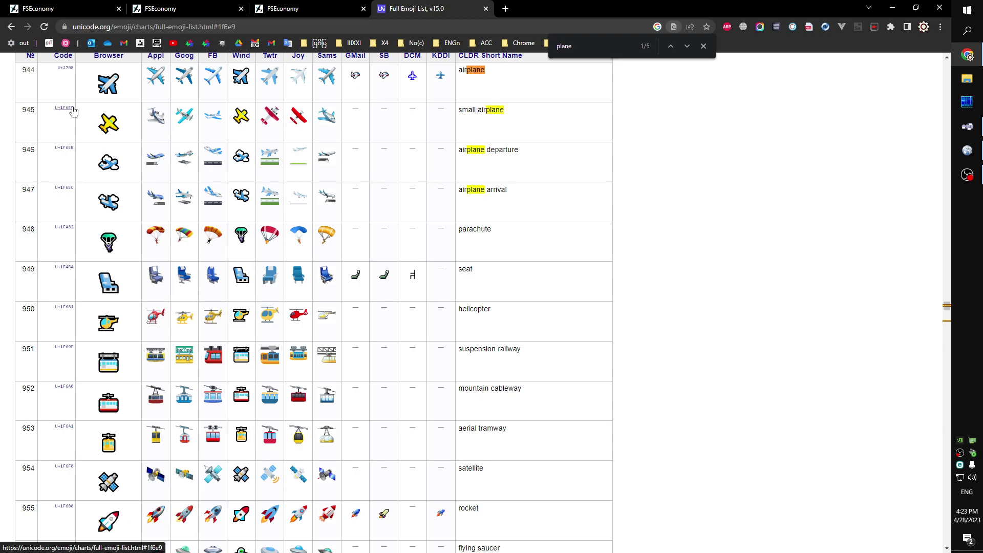
left_click_drag(75, 109, 57, 115)
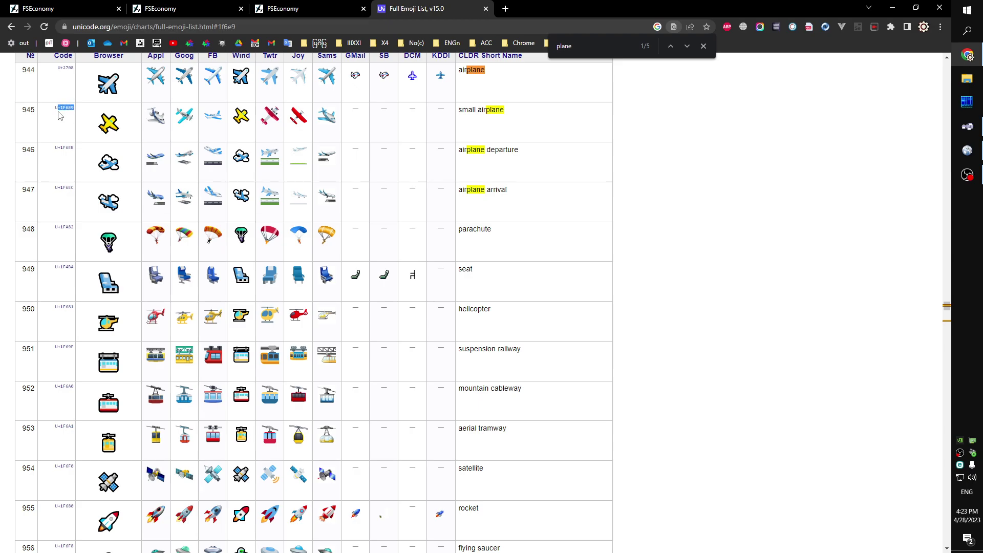
key("ctrl+c")
key("ctrl+t")
key("ctrl+v")
key("Return")
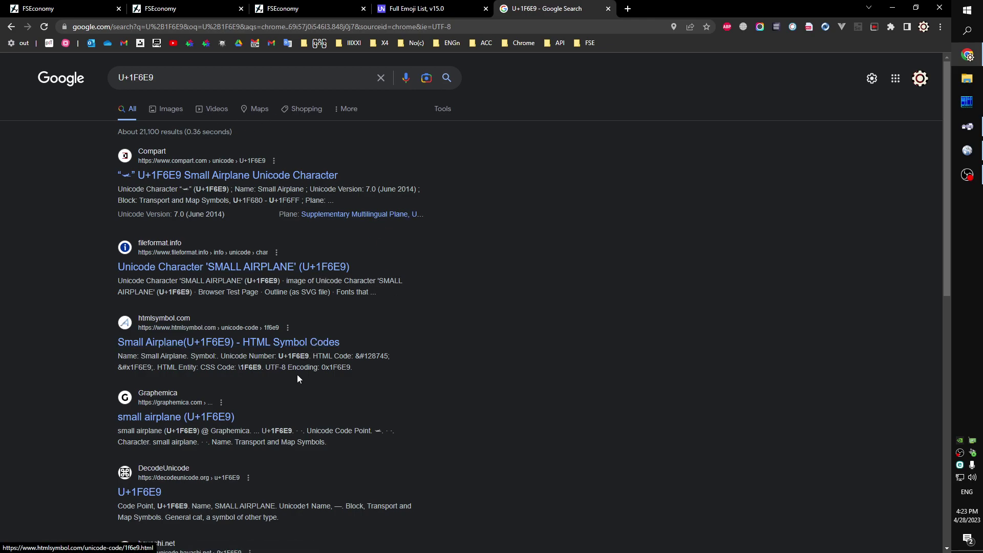
Step: Open the decodeunicode result for U+1F6E9 and copy the small airplane's XHTML value &#128745;
left_click(161, 491)
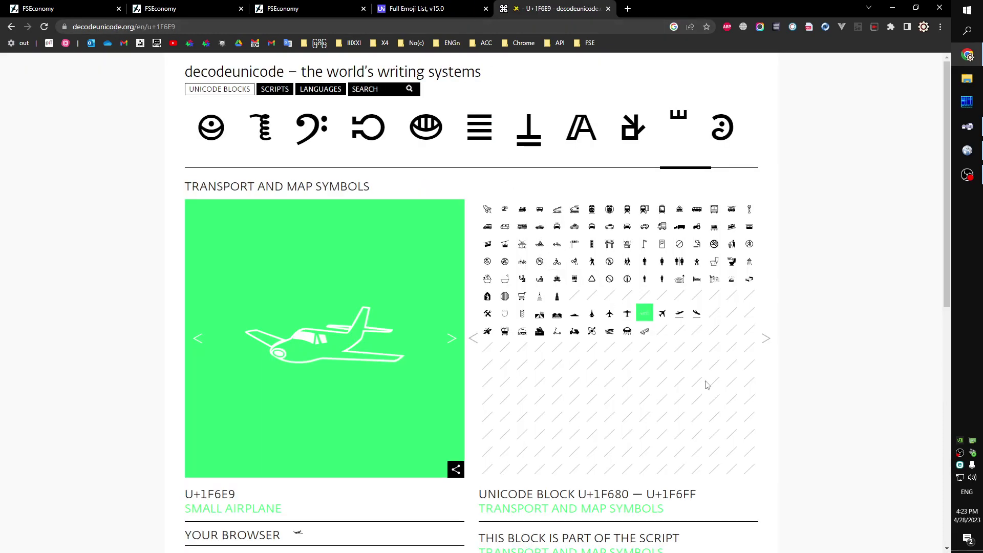
scroll(744, 372, "down", 5)
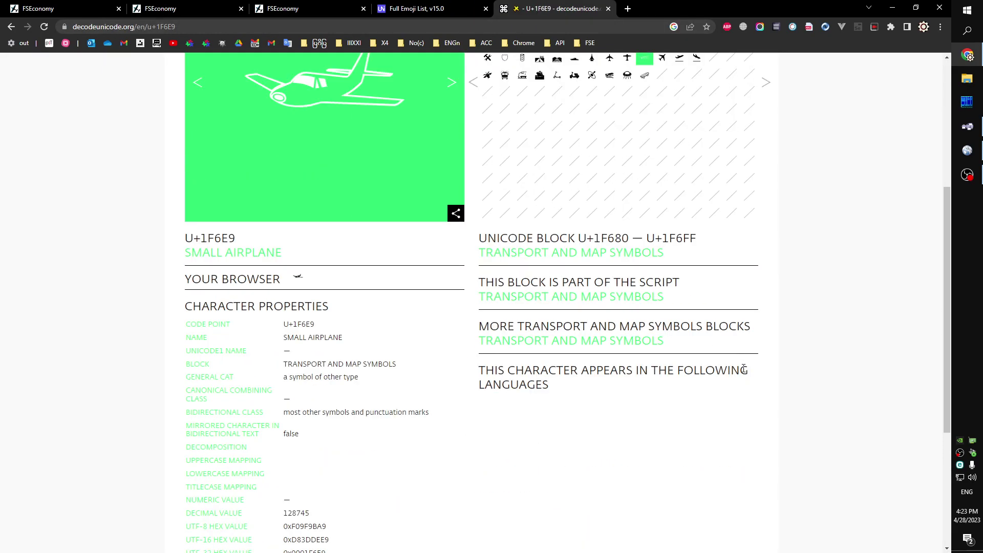
scroll(614, 328, "down", 4)
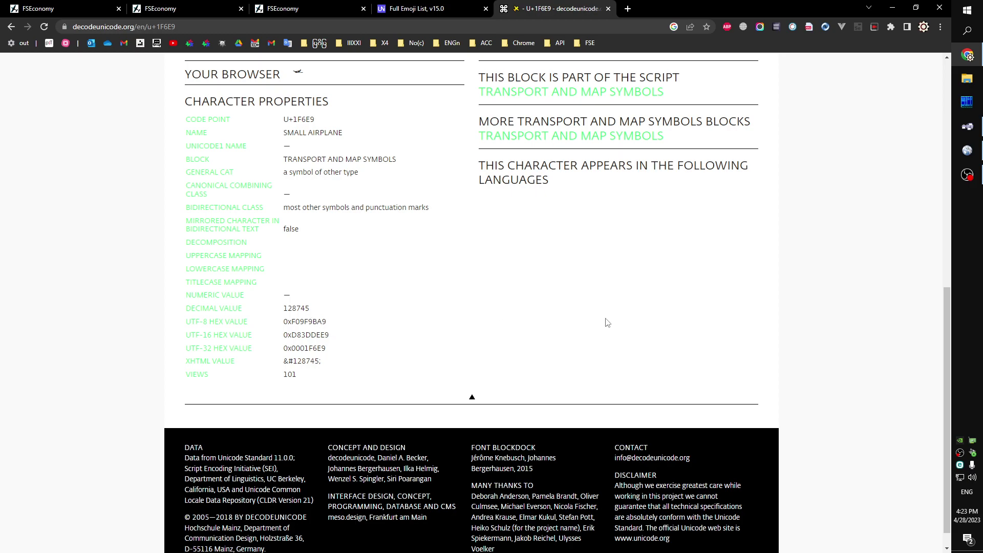
left_click_drag(284, 364, 326, 366)
Step: Return to the 9OR0 passenger terminal in FSEconomy, prefix its carrier name with &#128745; to read "&#128745; Dee Cartel LLP", and save the facility
key("ctrl+Page_Up")
key("ctrl+Page_Up")
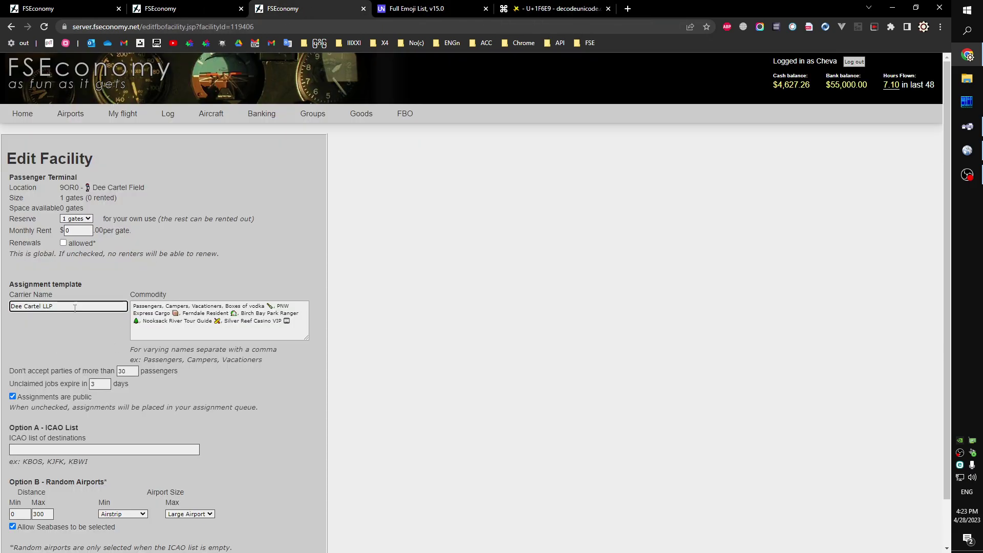
key("Home")
key("ctrl+v")
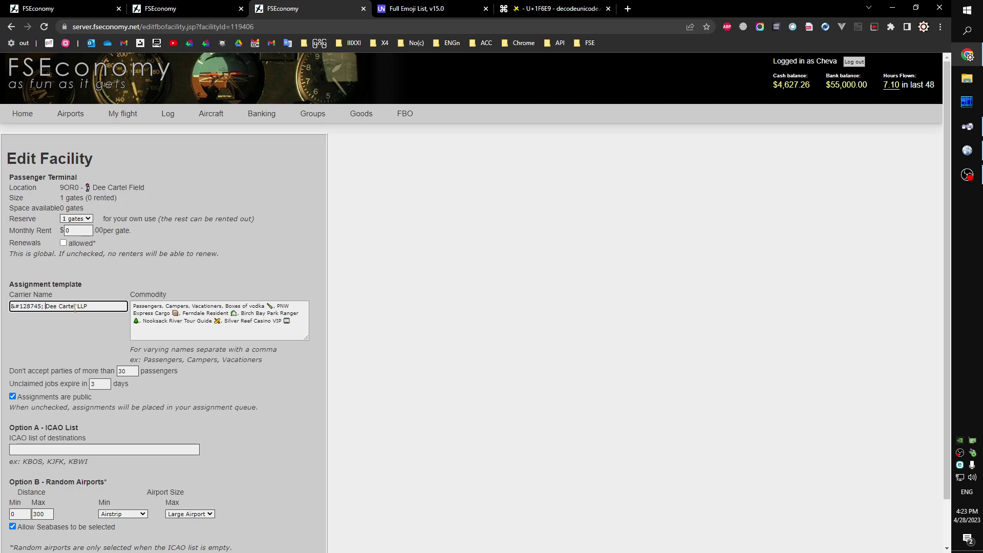
scroll(362, 336, "down", 1)
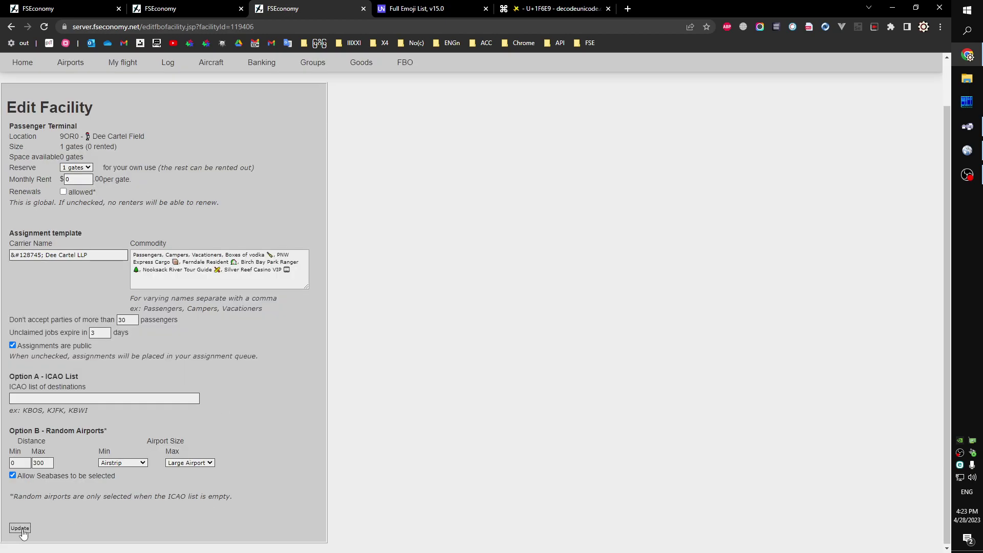
left_click(22, 532)
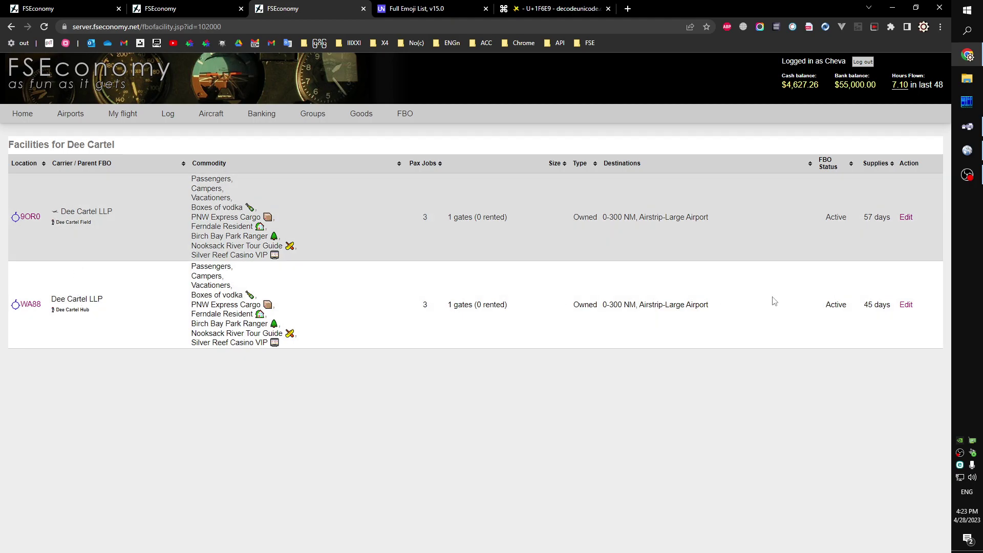
Step: Edit the WA88 passenger terminal, prefix its carrier name Dee Cartel LLP with &#128745;, and save the facility
left_click(906, 305)
left_click(86, 307)
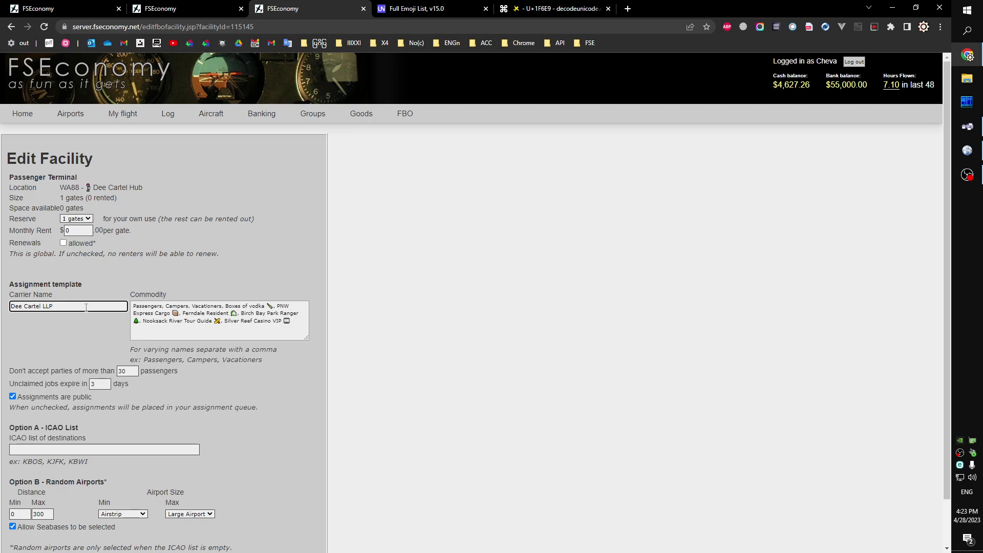
key("ctrl+v")
scroll(344, 421, "down", 2)
left_click(21, 530)
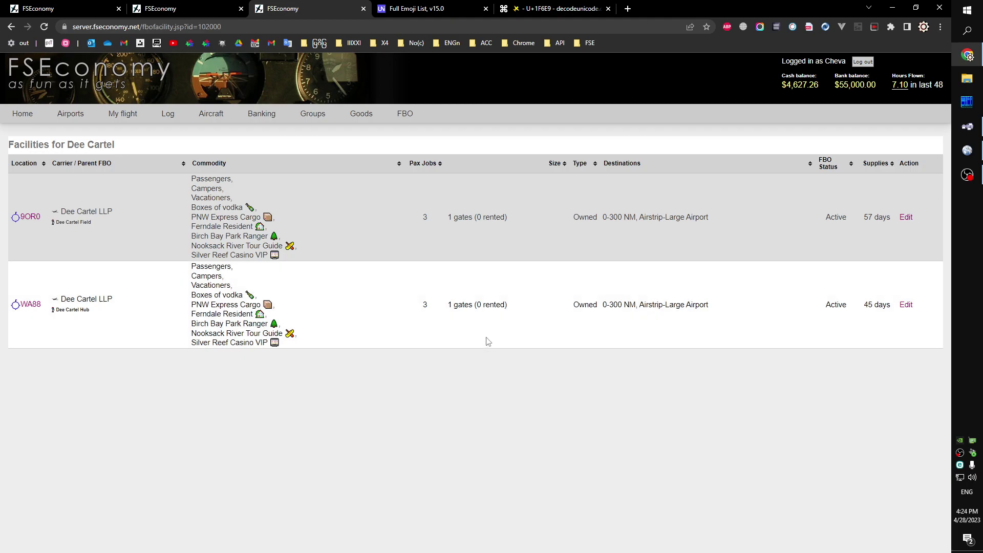
Step: Open the list of FBOs owned by Dee Cartel
mouse_move(414, 111)
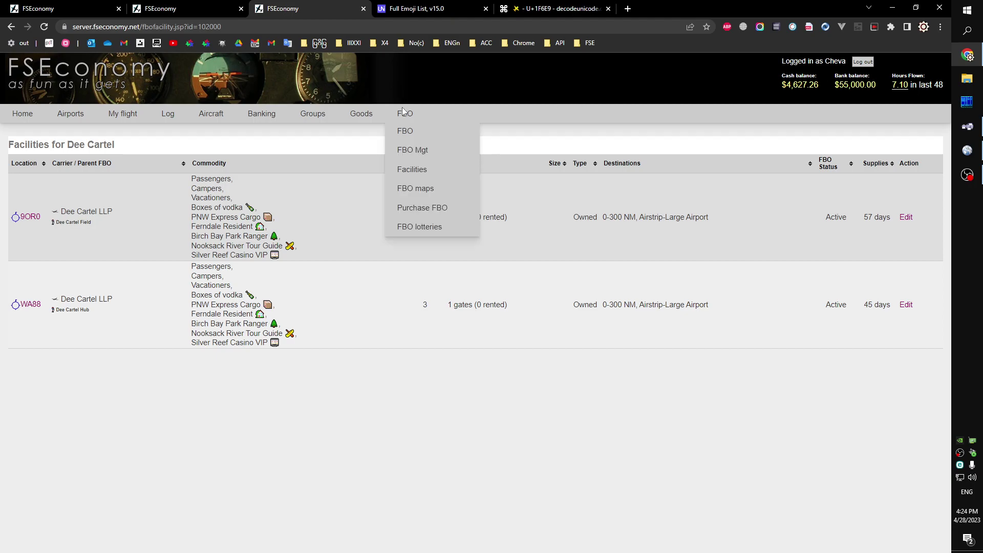
mouse_move(428, 152)
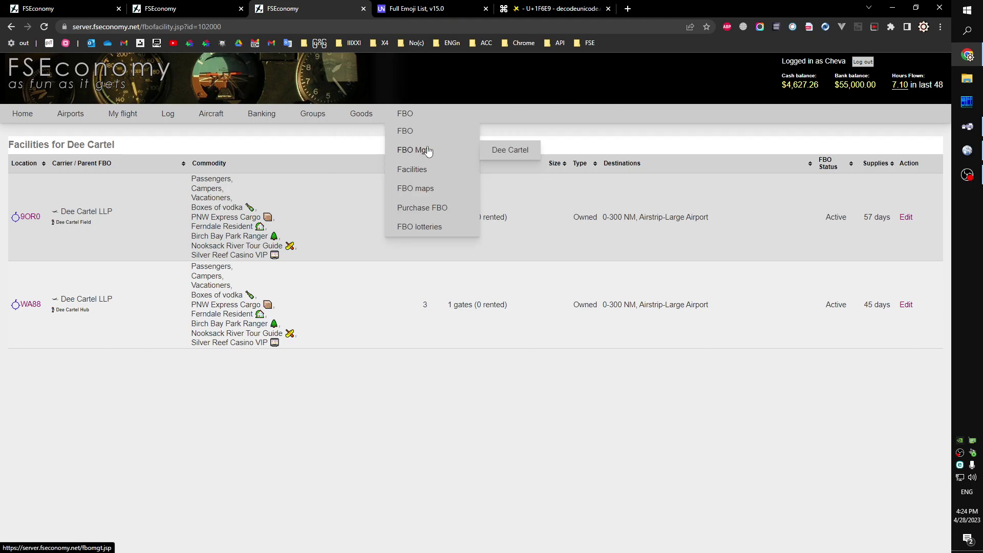
mouse_move(425, 134)
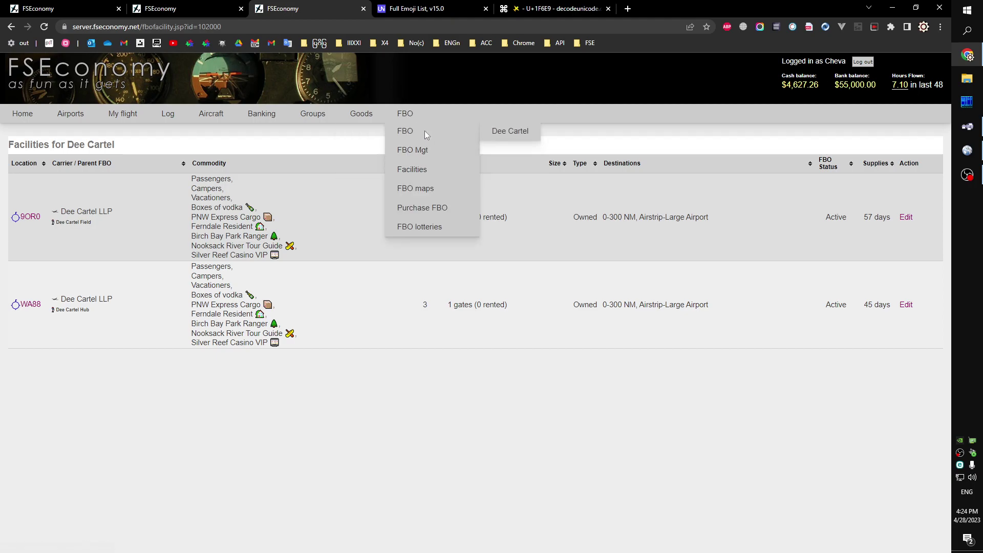
left_click(513, 134)
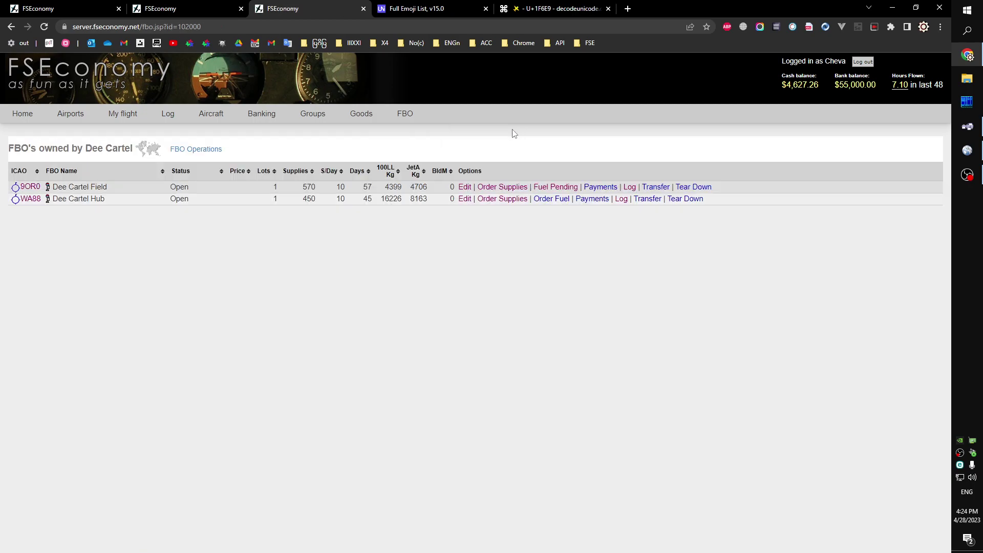
Step: Try to prefix the Dee Cartel flight group's name with &#128745; and save the group
mouse_move(313, 115)
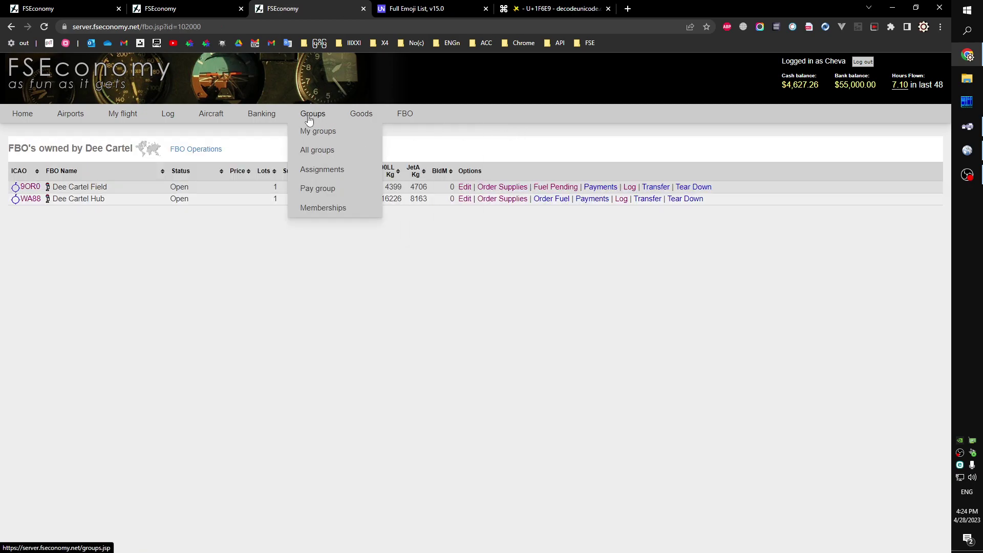
left_click(314, 134)
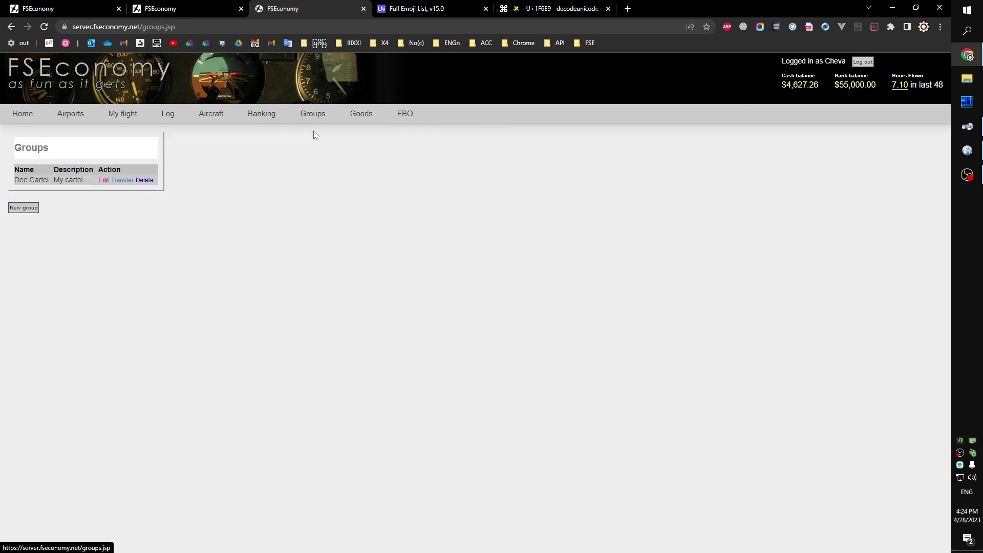
left_click(102, 182)
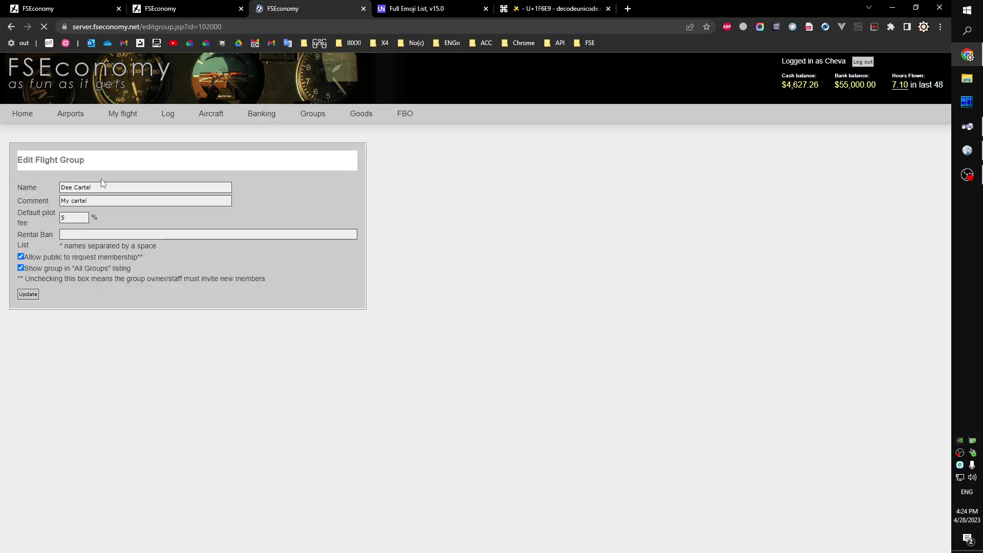
left_click(101, 187)
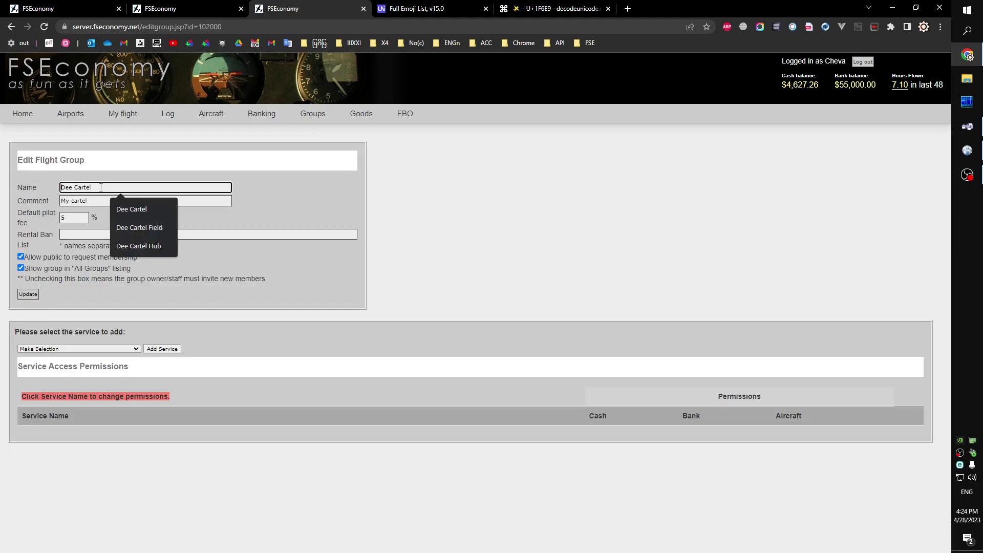
key("ctrl+v")
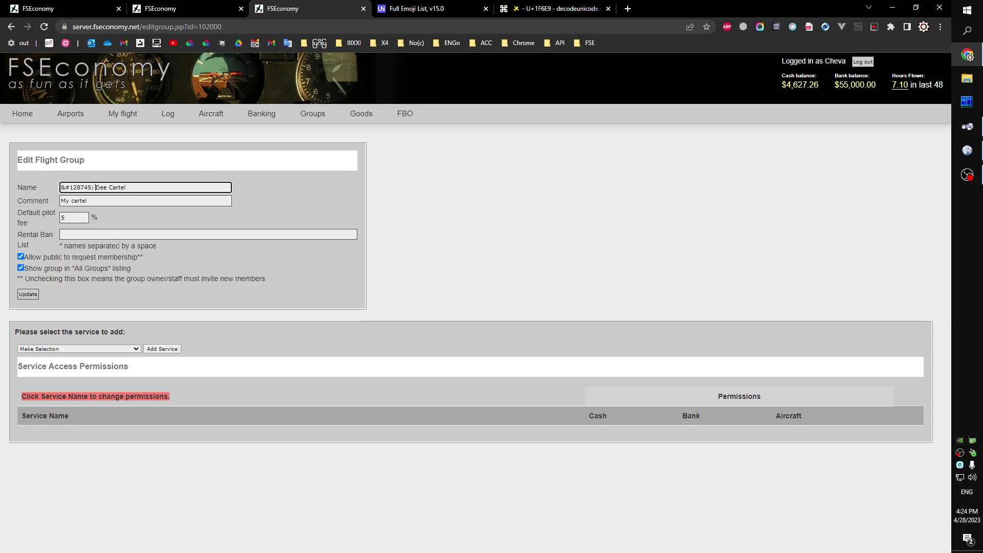
left_click(28, 295)
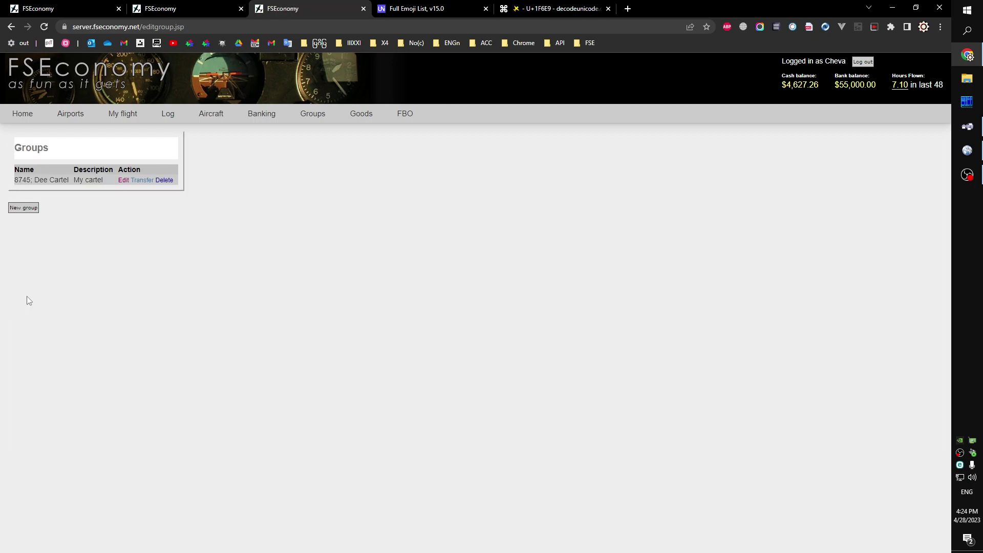
Step: Restore the flight group's name to Dee Cartel, prefix its comment "My cartel" with &#128745;, and save the group
left_click(122, 180)
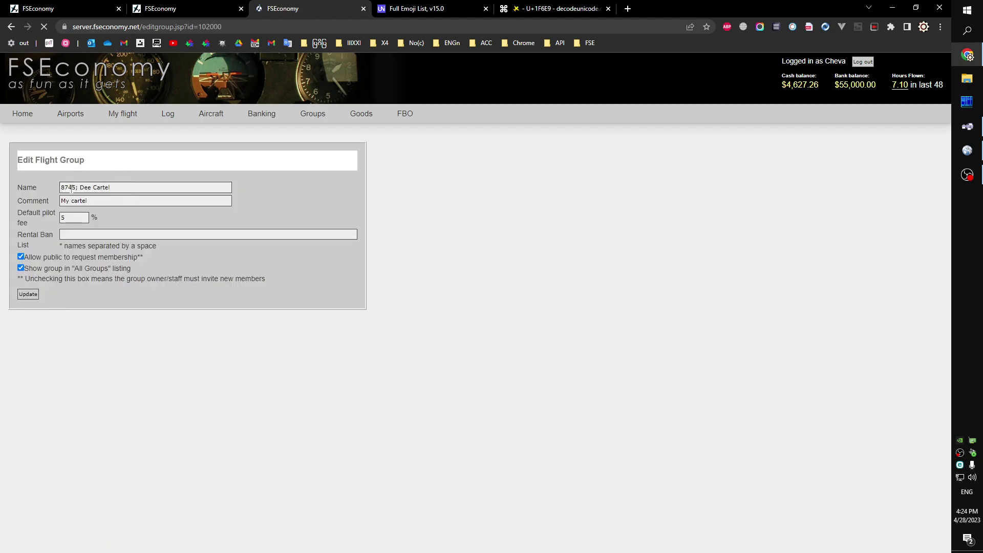
left_click_drag(80, 187, 2, 190)
key("BackSpace")
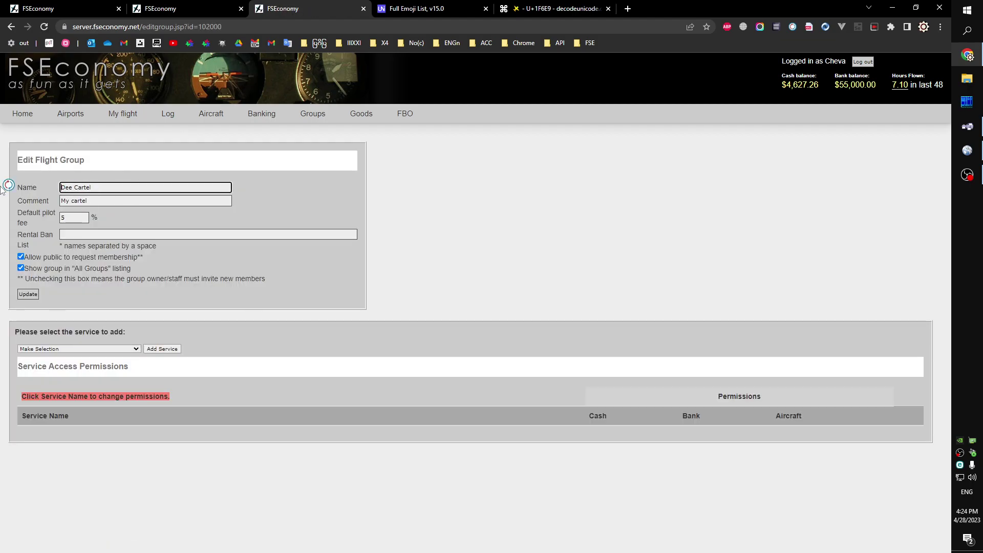
left_click(205, 201)
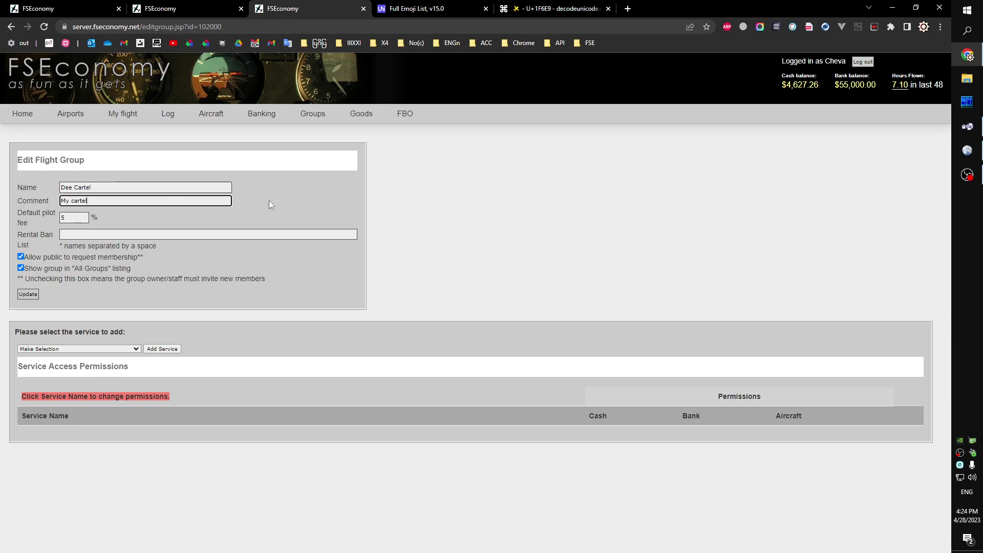
key("Home")
key("ctrl+v")
left_click(28, 295)
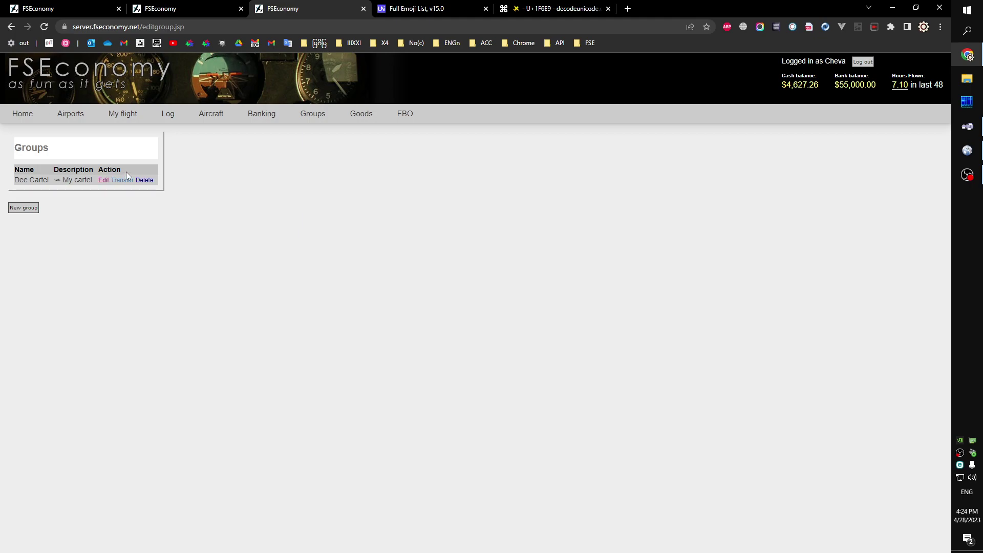
Step: Open the Dee Cartel flight group for editing and clear the "My cartel" wording from its comment
left_click(105, 182)
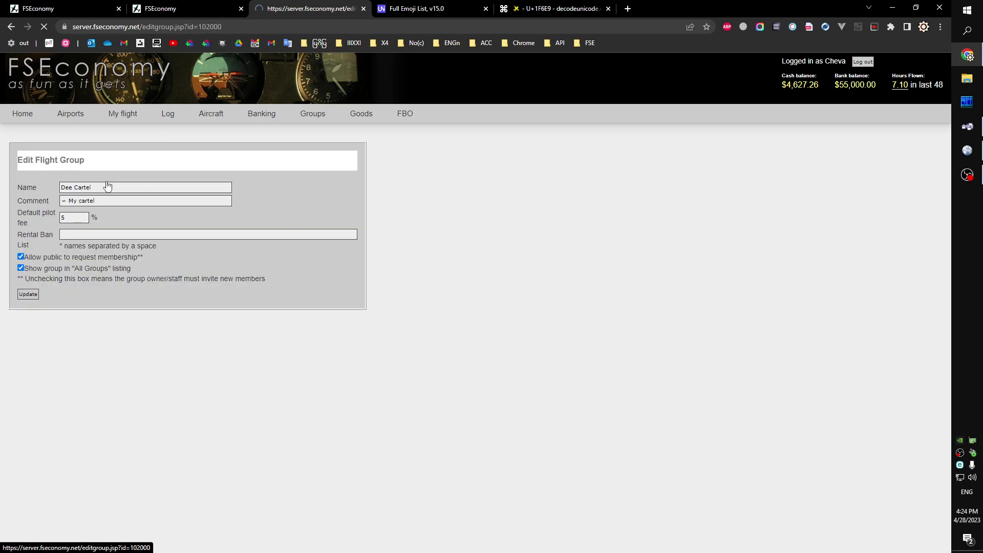
double_click(73, 201)
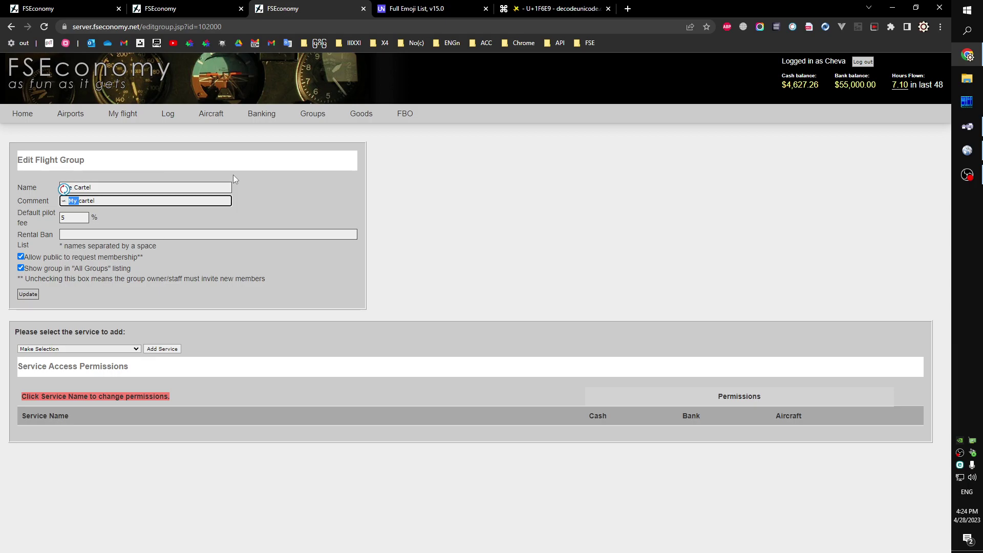
type("sm")
key("BackSpace")
key("BackSpace")
type("small")
key("BackSpace")
key("BackSpace")
key("BackSpace")
key("BackSpace")
key("BackSpace")
key("BackSpace")
key("Delete")
key("Delete")
key("Delete")
Step: Copy the airplane departure emoji's code from the Full Emoji List and search the web for "hex U+1F6EB"
left_click(414, 10)
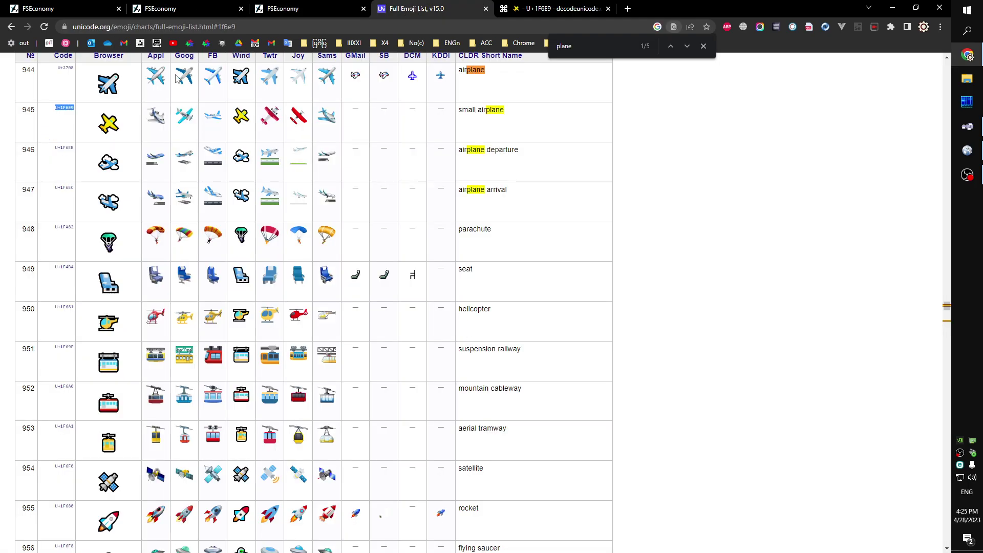
left_click(58, 71)
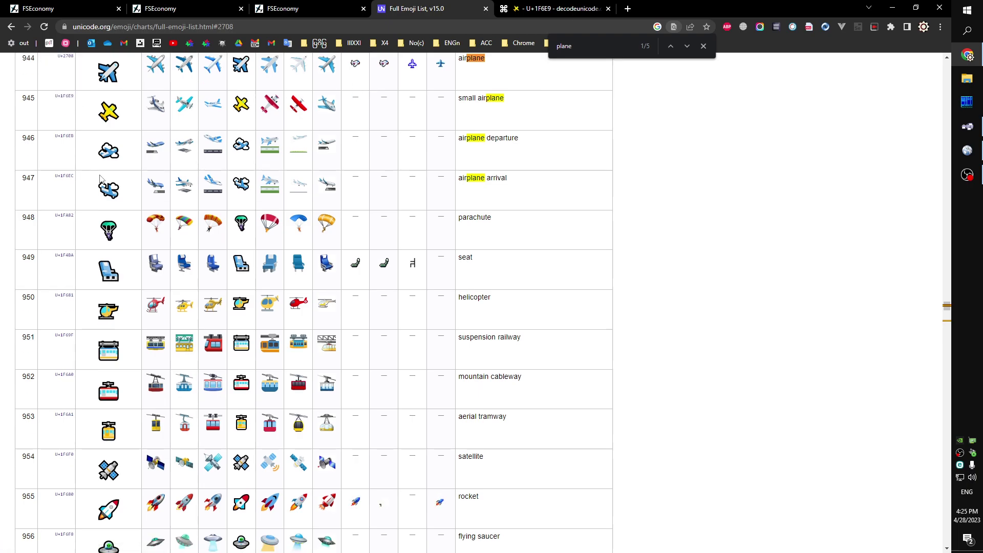
left_click(67, 139)
left_click(361, 24)
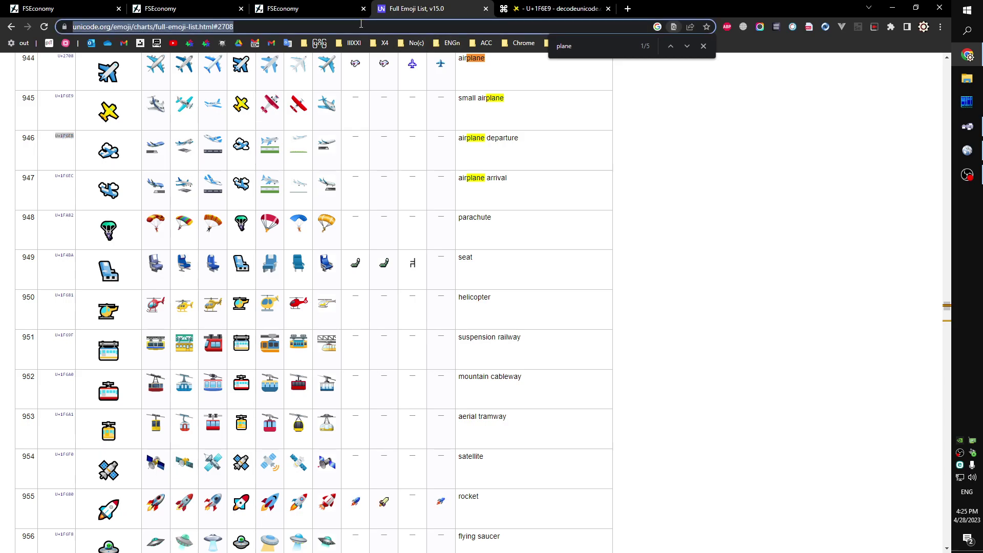
type("hex")
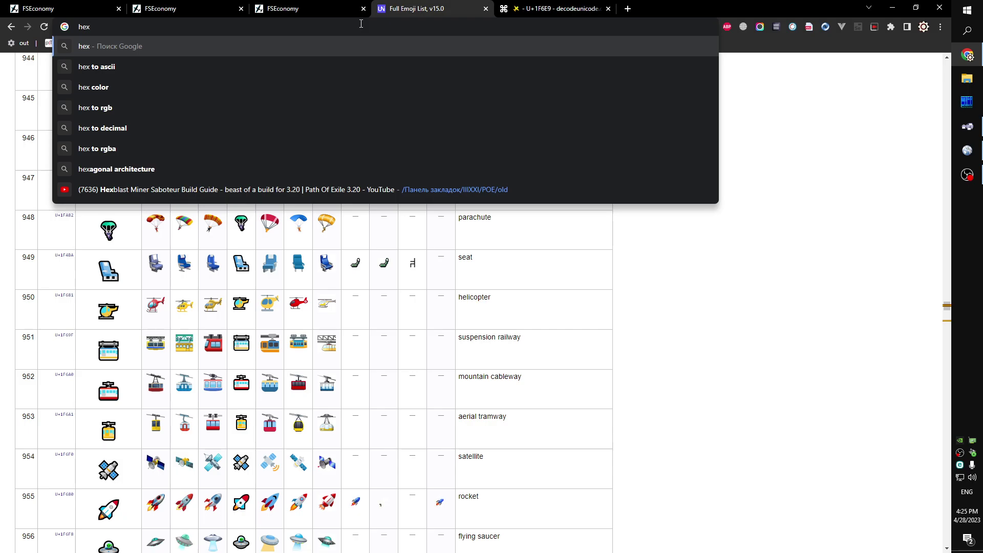
type("U+1F6EB")
key("Return")
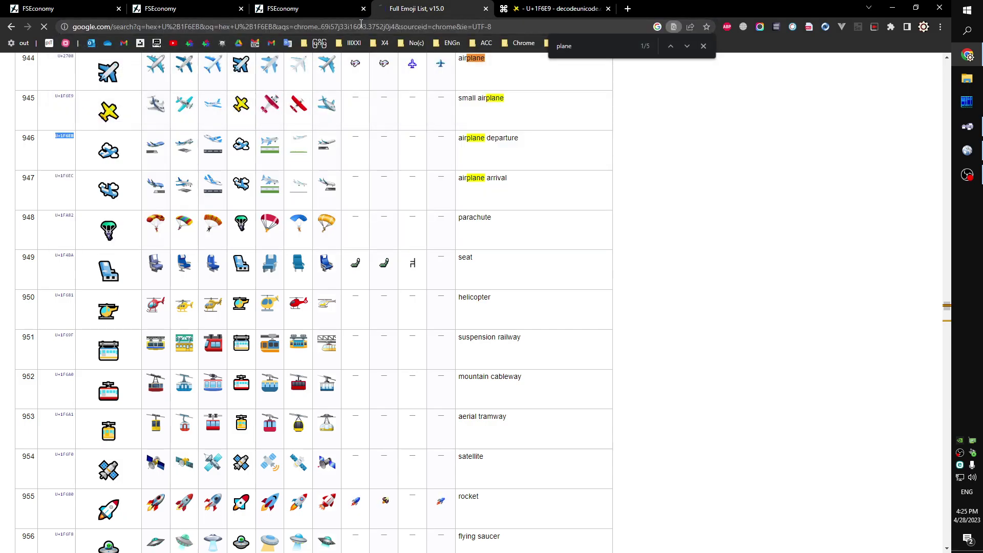
Step: Open the fileformat.info page for U+1F6EB, copy the hex HTML entity &#x1f6eb;, and close the lookup pages
left_click(607, 9)
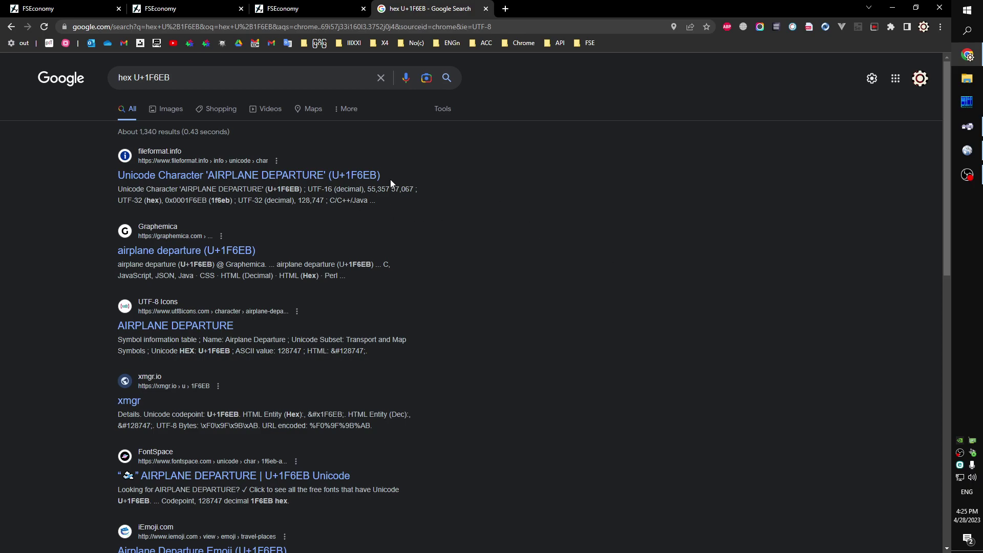
left_click(369, 175)
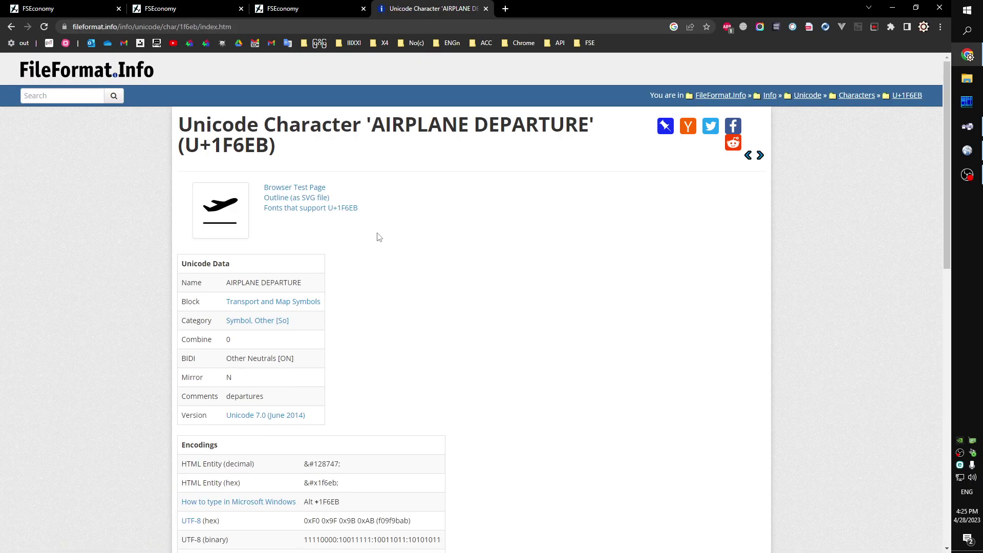
scroll(403, 392, "down", 3)
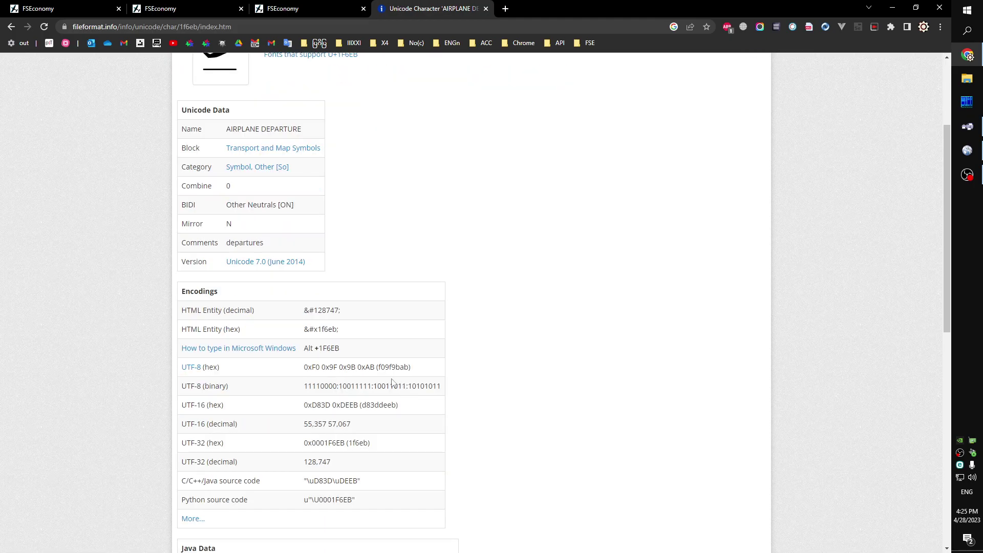
left_click_drag(340, 330, 303, 330)
key("ctrl+c")
key("ctrl+w")
Step: Replace the Dee Cartel group's comment with "&#x1f6eb; big family" and save the group
left_click_drag(75, 201, 21, 186)
key("ctrl+v")
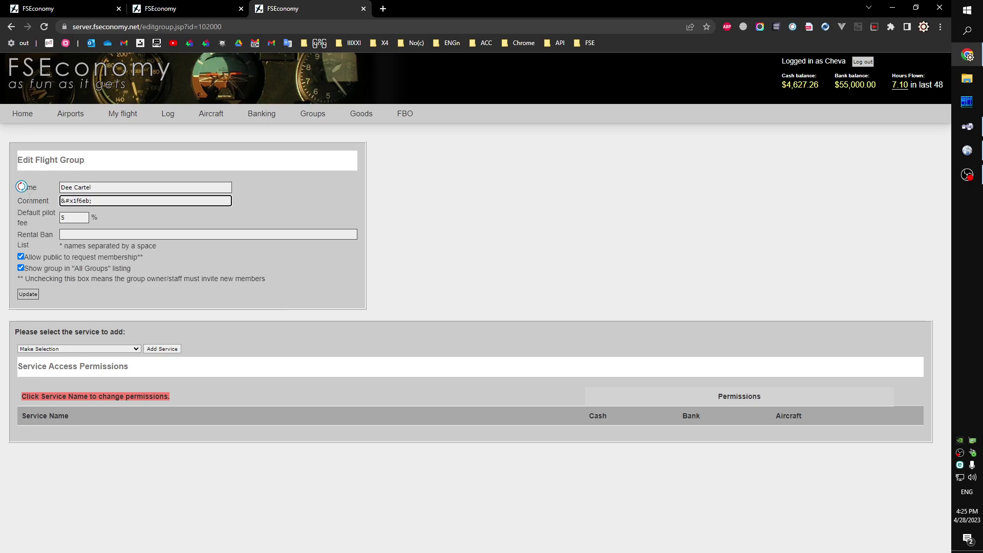
type("big family")
left_click(22, 296)
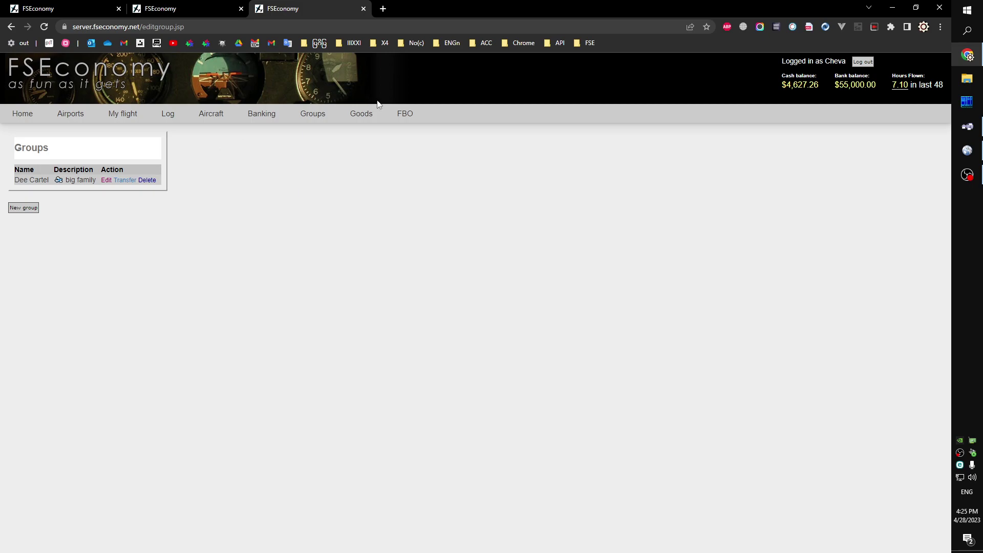
Step: View the payment form for the Dee Cartel flight group, and return to the groups list
mouse_move(313, 113)
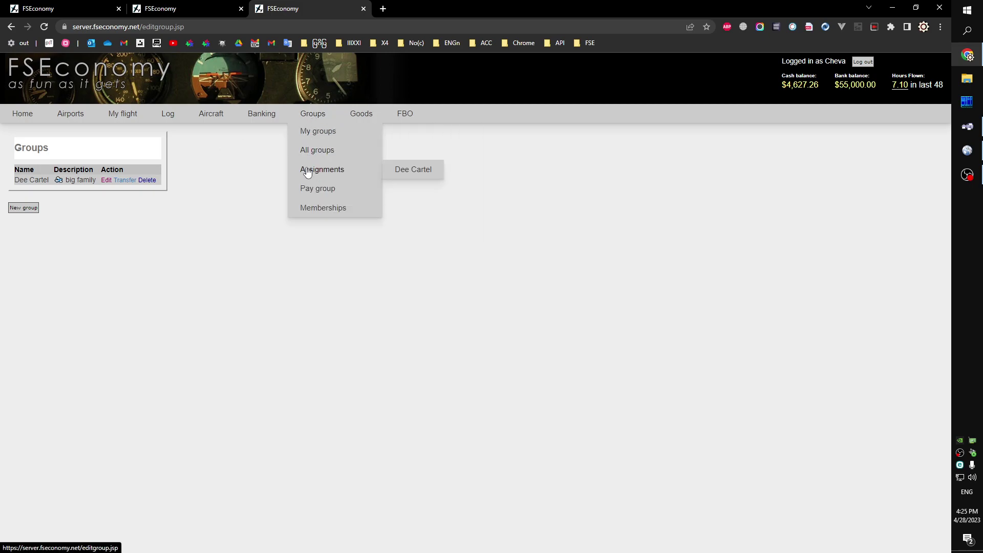
mouse_move(341, 184)
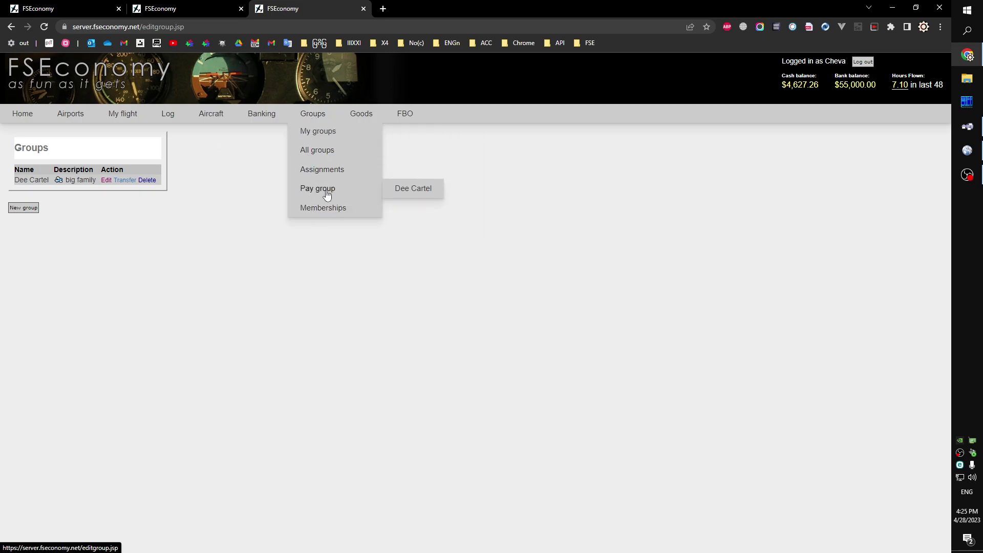
left_click(423, 190)
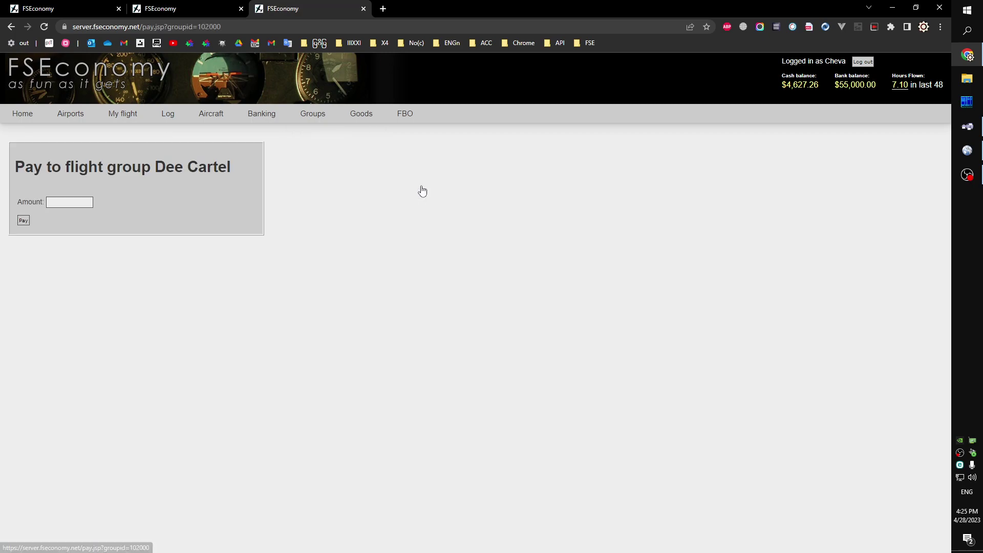
mouse_move(407, 114)
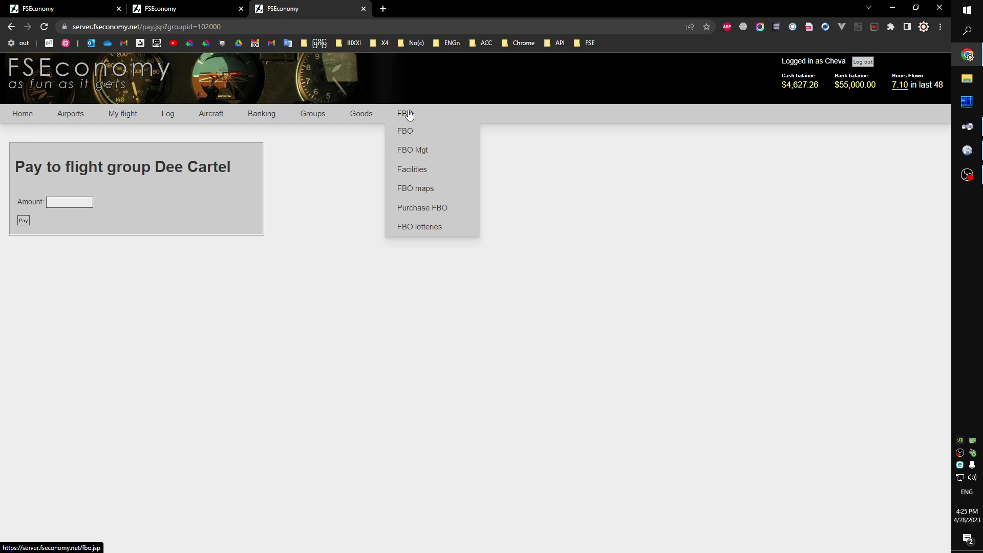
mouse_move(312, 113)
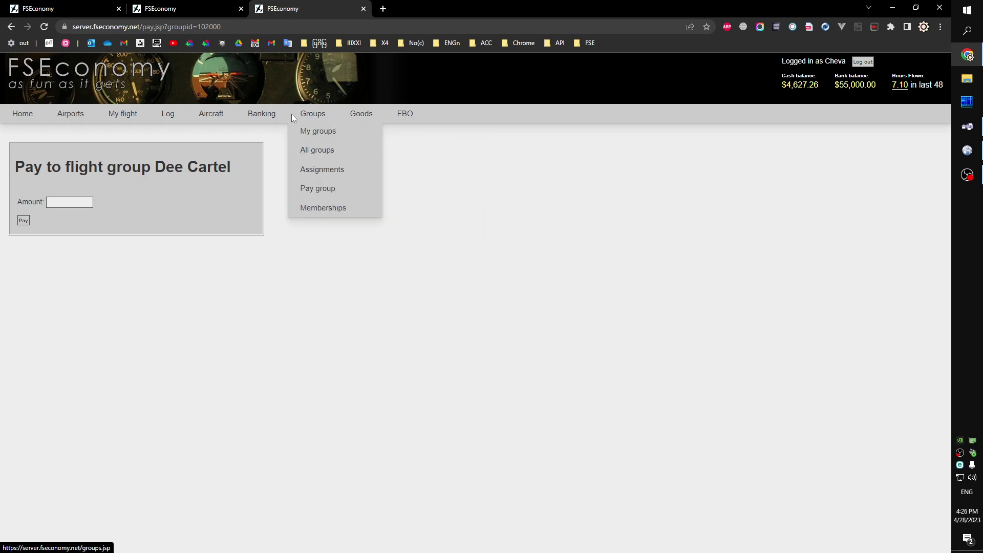
left_click(305, 132)
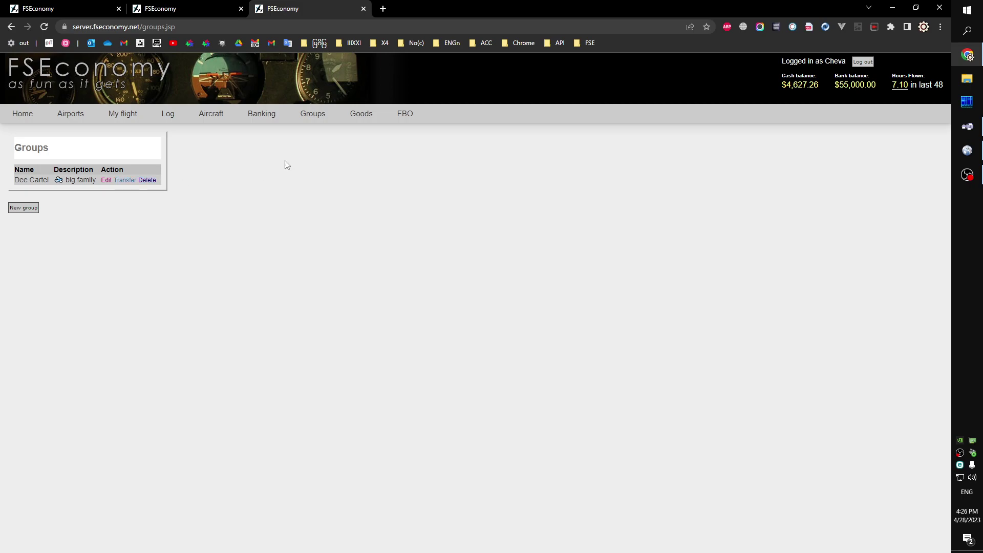
mouse_move(311, 116)
Step: Set the account preferences to show log times in GMT and payments to self, save them, and close the page
mouse_move(20, 114)
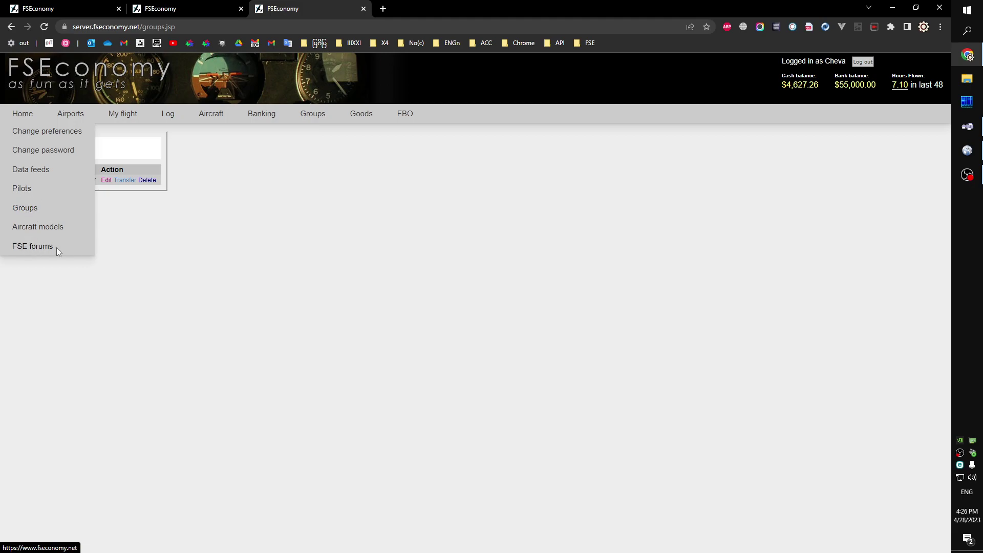
left_click(37, 128)
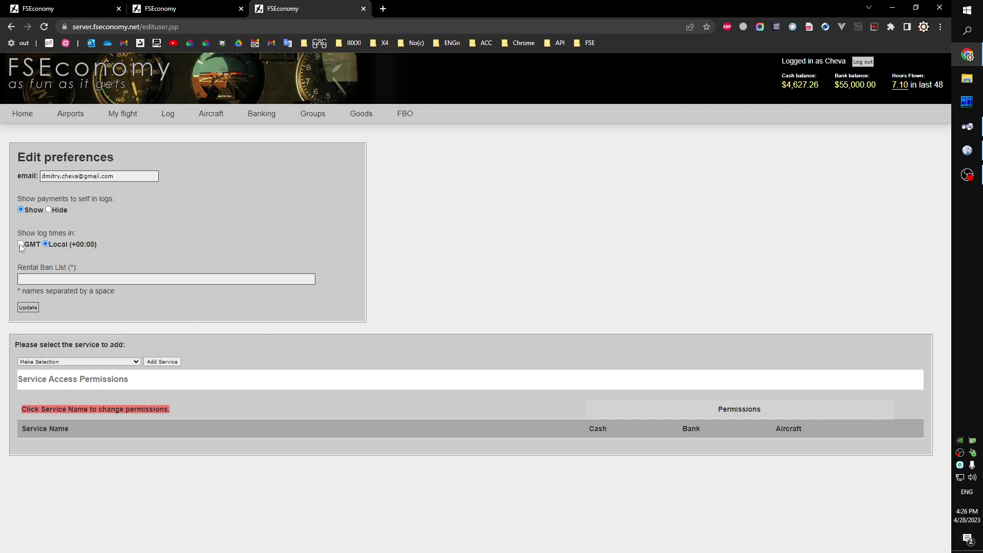
left_click(49, 210)
left_click(22, 210)
left_click(28, 307)
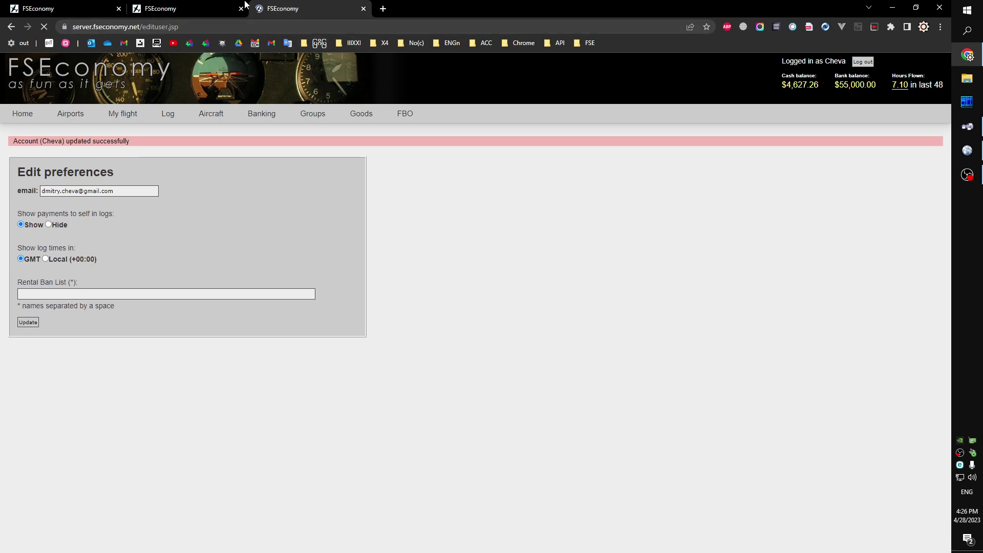
left_click(364, 9)
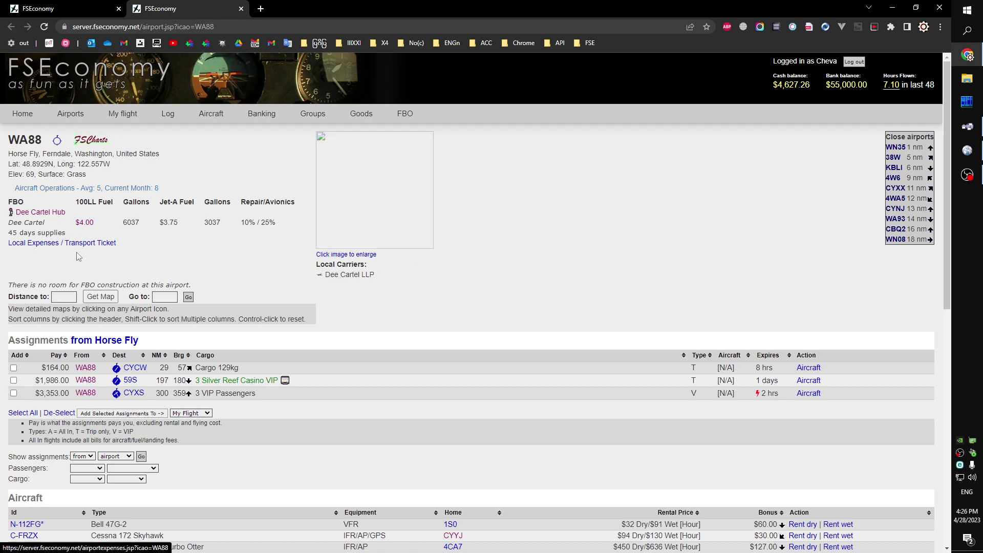
Step: Look through the WA88 airport's assignments, aircraft and goods, and open the My Flight page
scroll(356, 359, "down", 2)
scroll(356, 359, "down", 1)
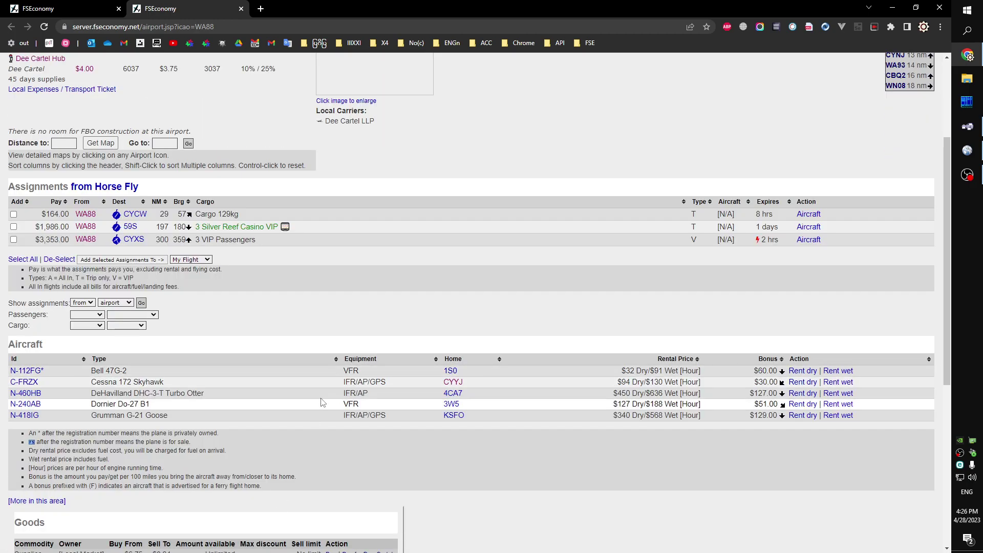
scroll(323, 401, "down", 5)
scroll(324, 397, "up", 8)
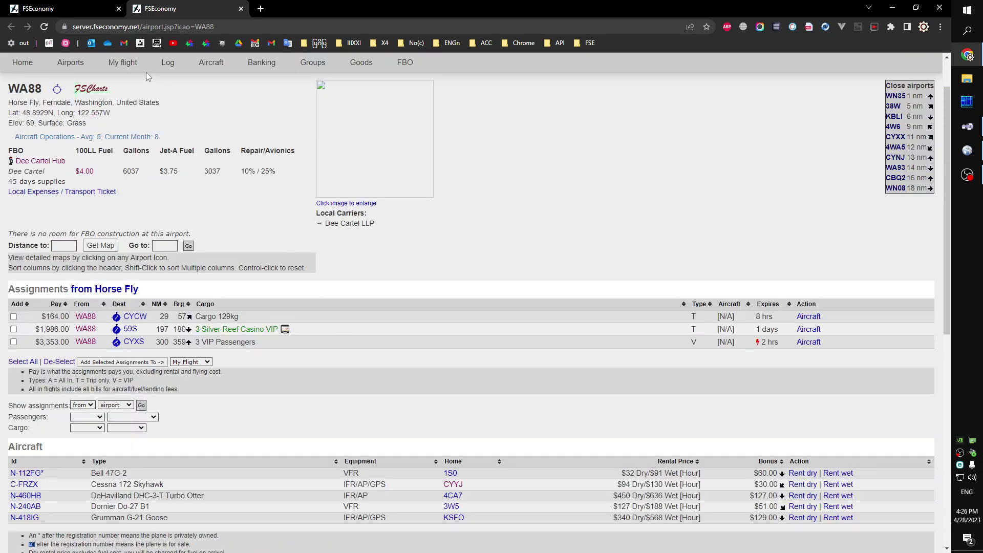
left_click(124, 62)
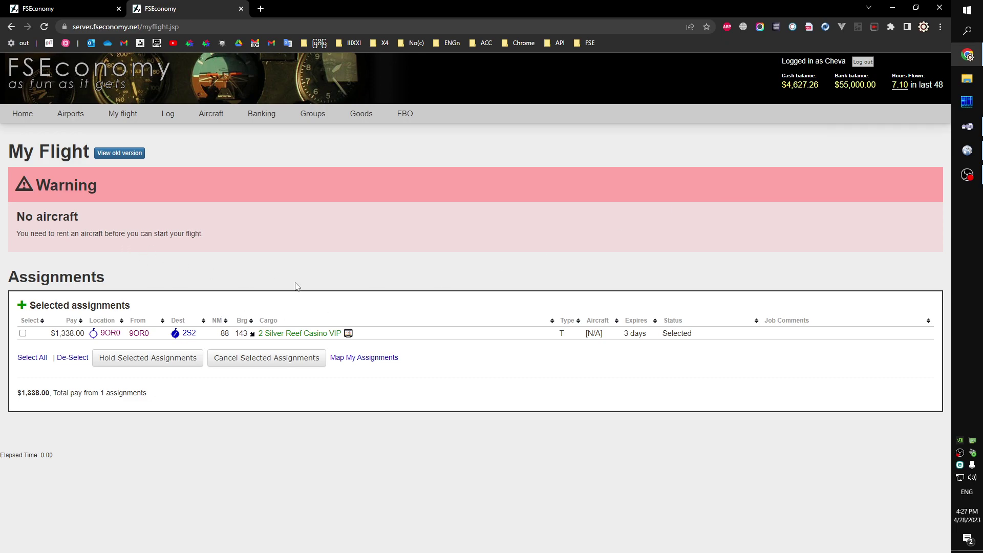
Step: Switch to Little Navmap, check the departure airport in the flight plan, and return to FSEconomy
left_click(969, 153)
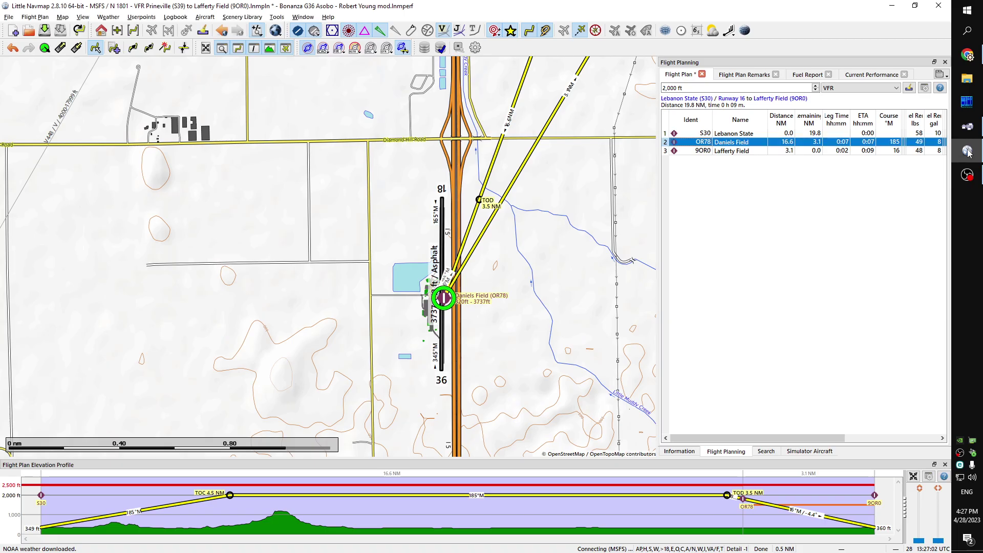
left_click(741, 134)
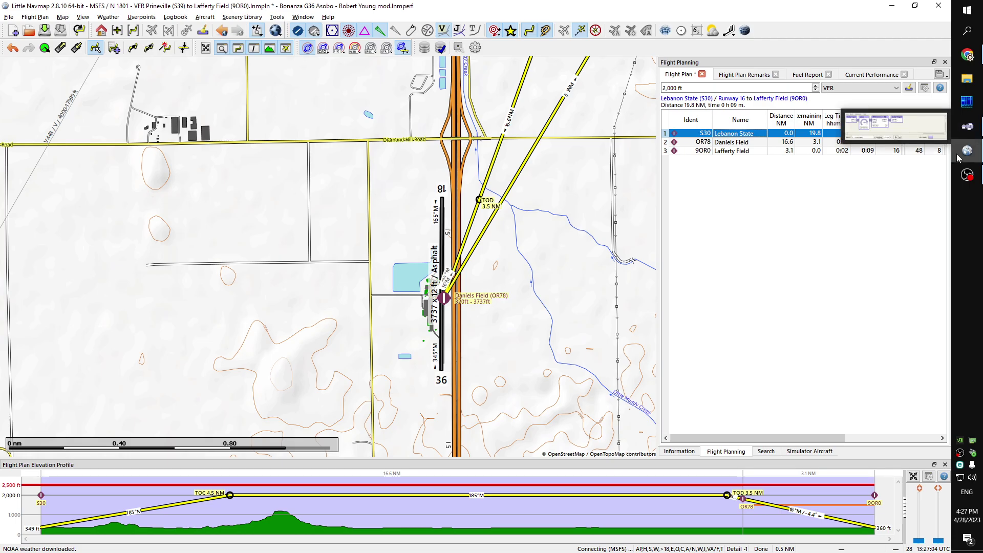
left_click(967, 54)
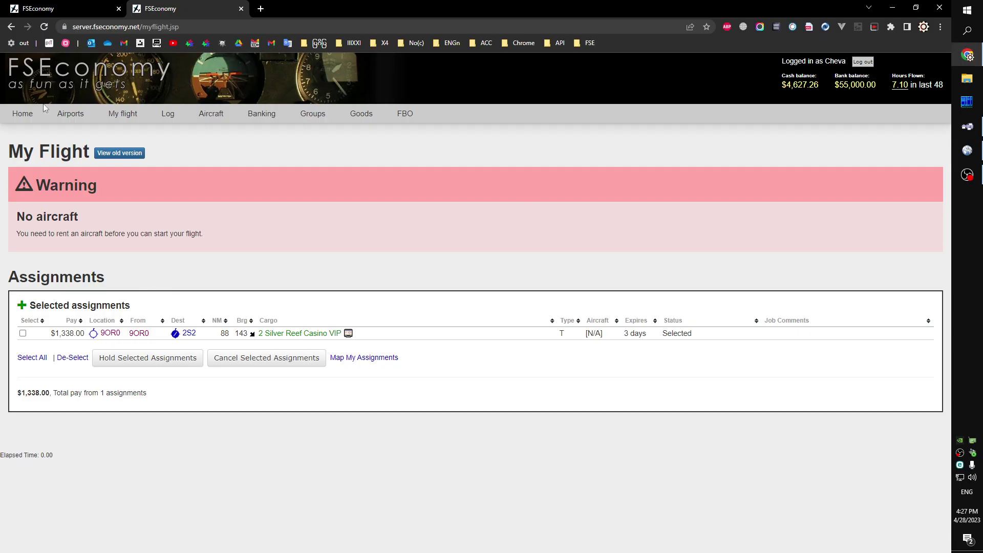
Step: Search airports by ICAO code S30 and examine the rental aircraft at Lebanon State
left_click(71, 114)
scroll(161, 308, "down", 8)
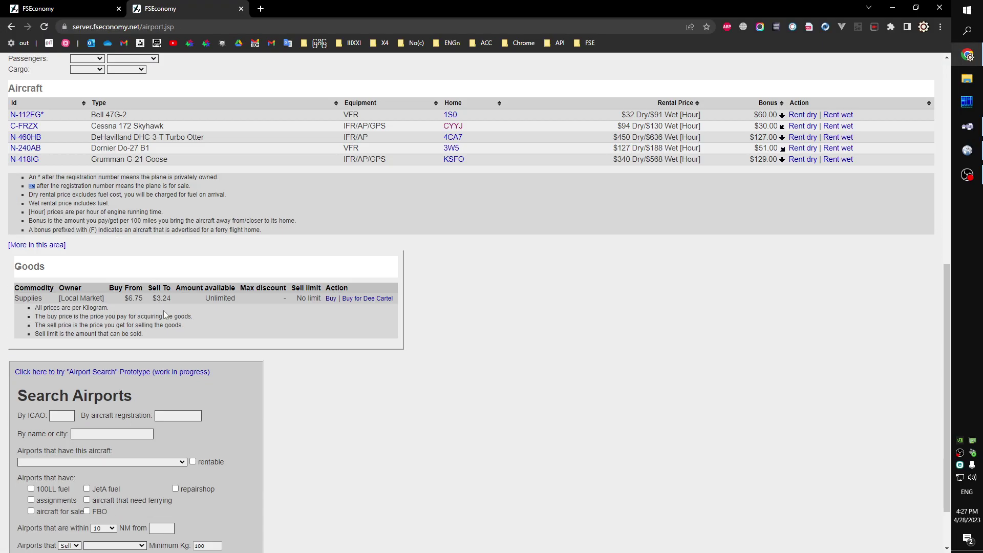
left_click(65, 413)
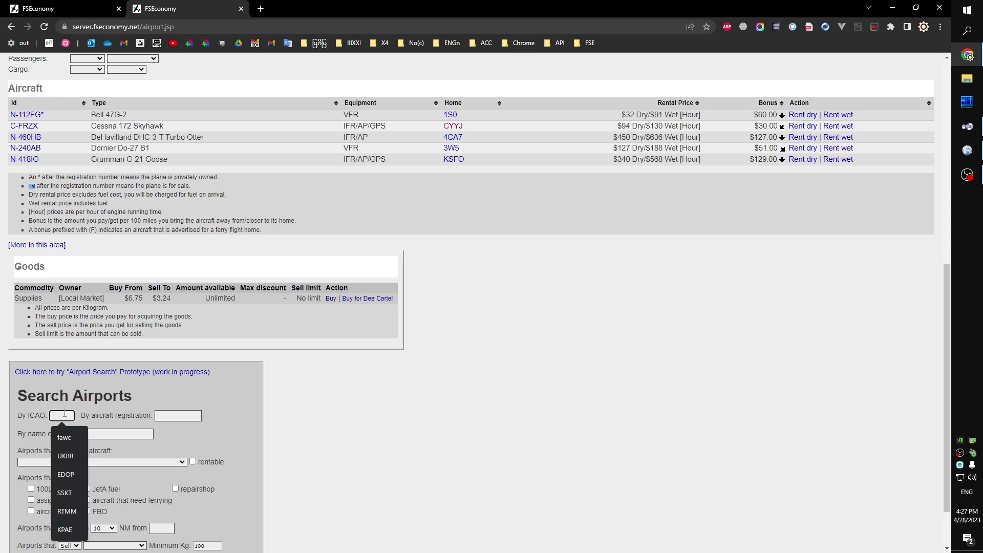
type("s")
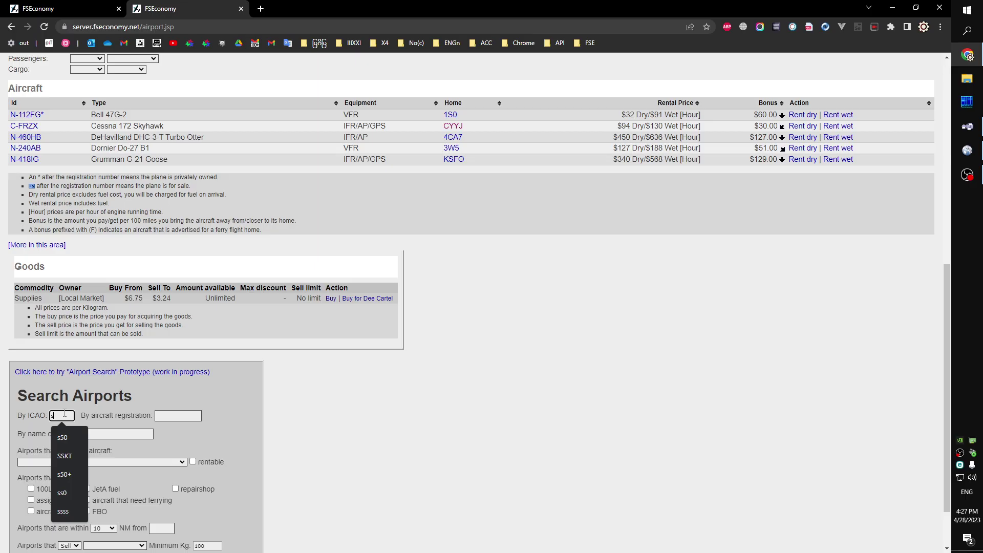
key("alt+Tab")
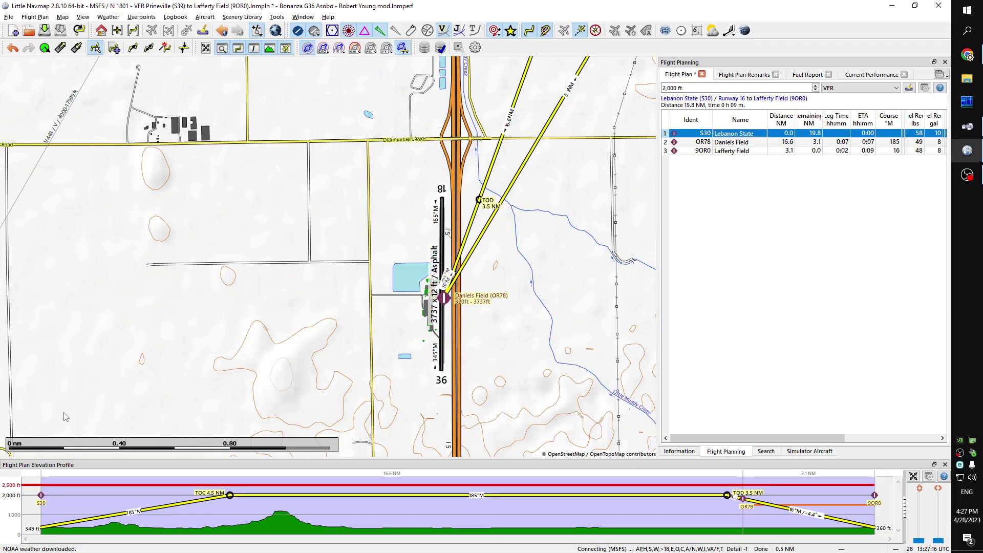
key("alt+Tab")
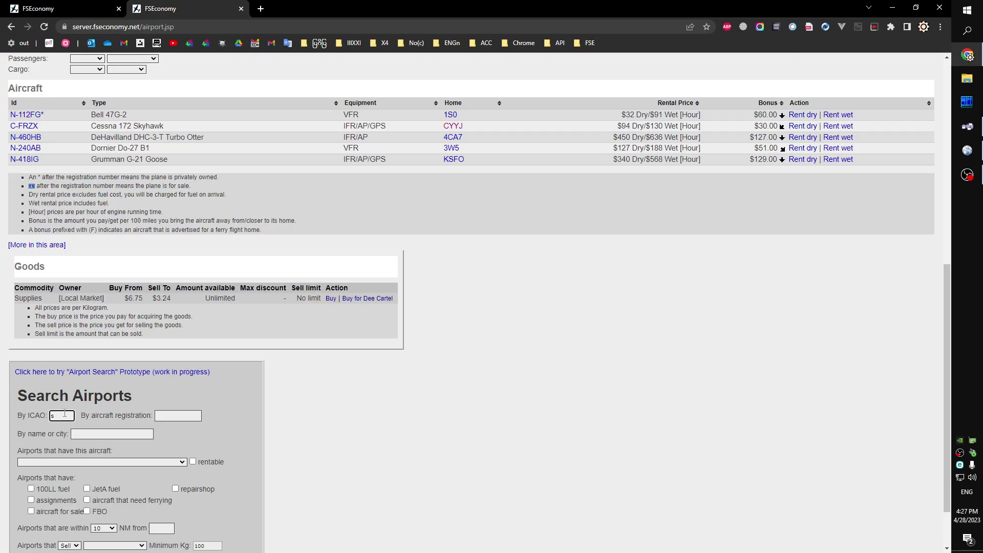
key("Return")
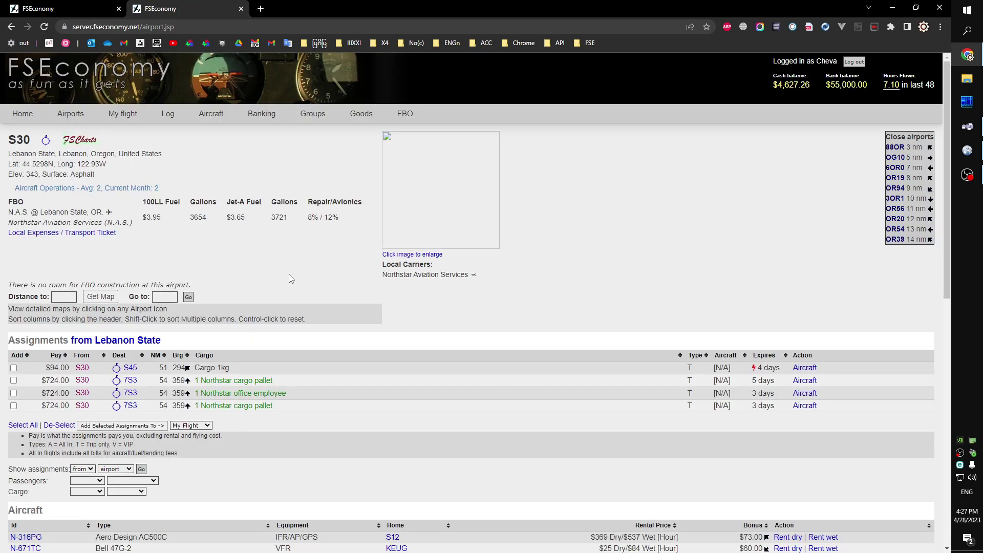
scroll(290, 276, "down", 7)
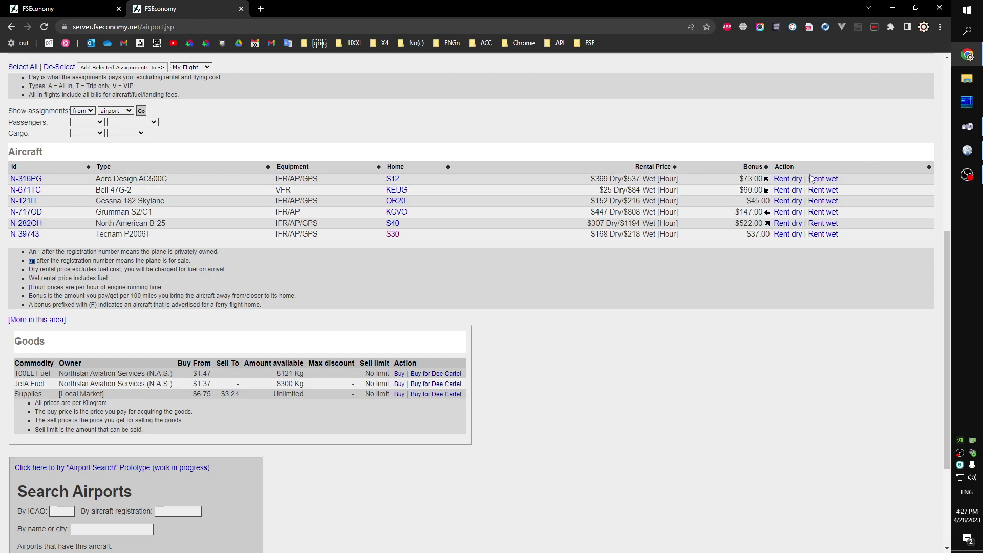
Step: Rent the Aero Design AC500C N-316PG dry at S30 and review its payload, assignments and fuel on the My Flight page
left_click(786, 180)
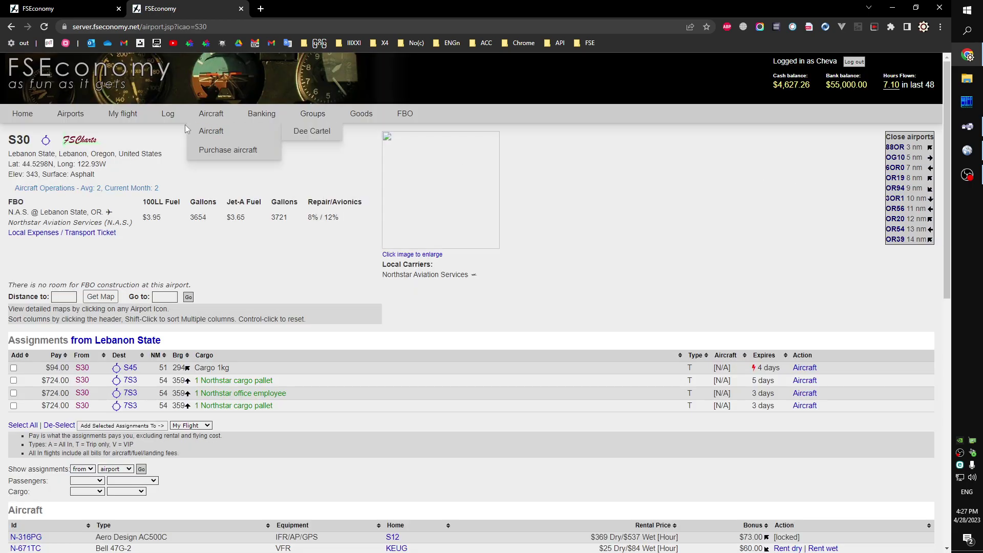
left_click(123, 115)
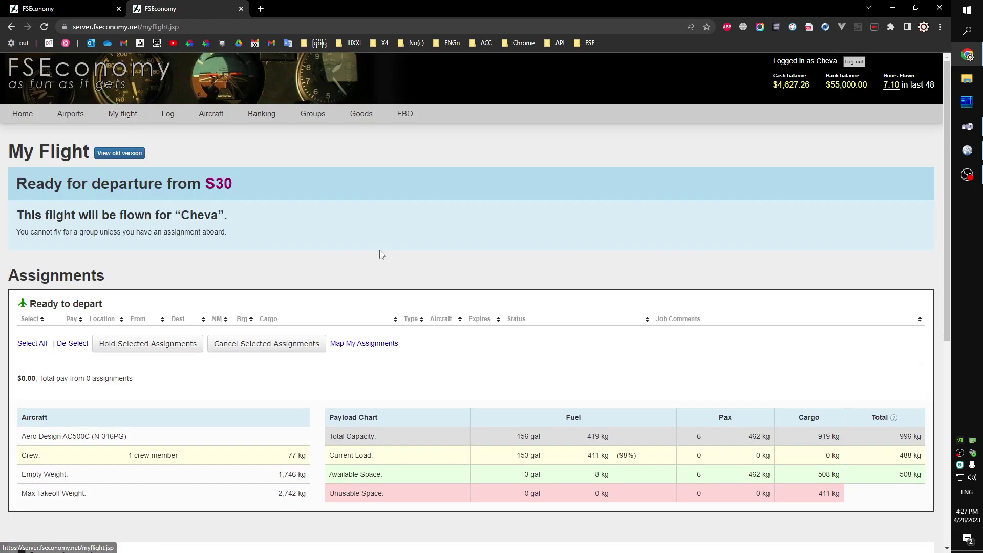
scroll(318, 289, "down", 4)
scroll(318, 289, "down", 1)
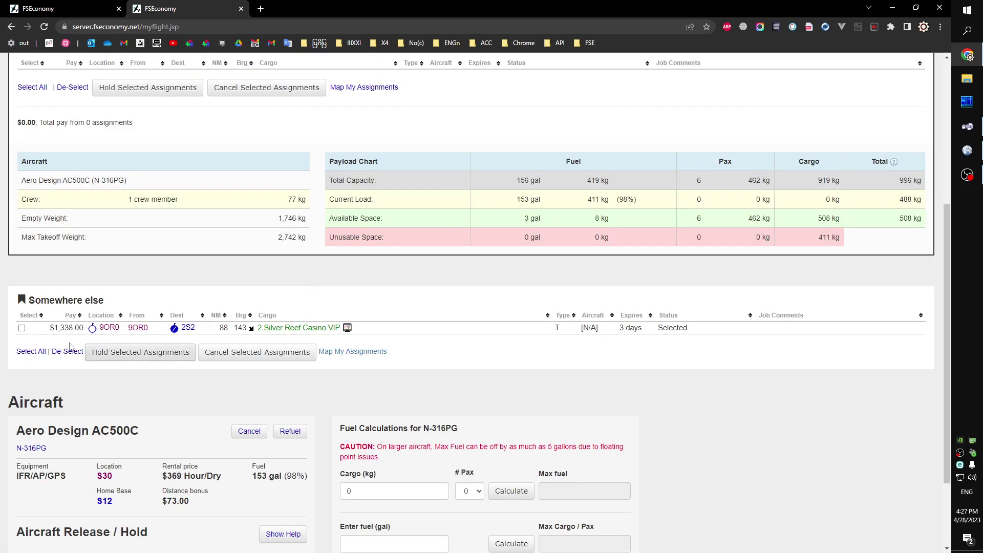
scroll(62, 337, "up", 5)
scroll(273, 329, "down", 5)
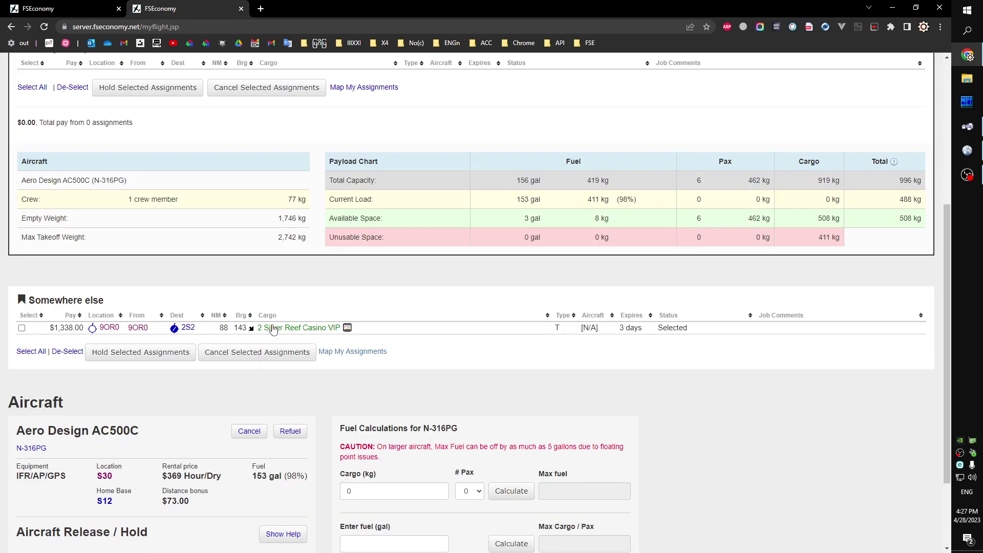
scroll(504, 311, "down", 2)
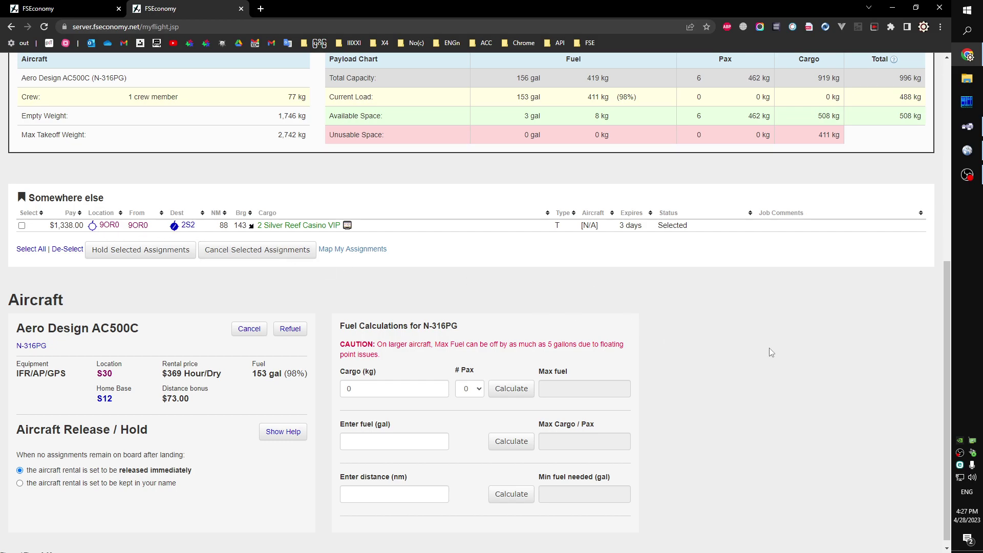
scroll(716, 348, "down", 1)
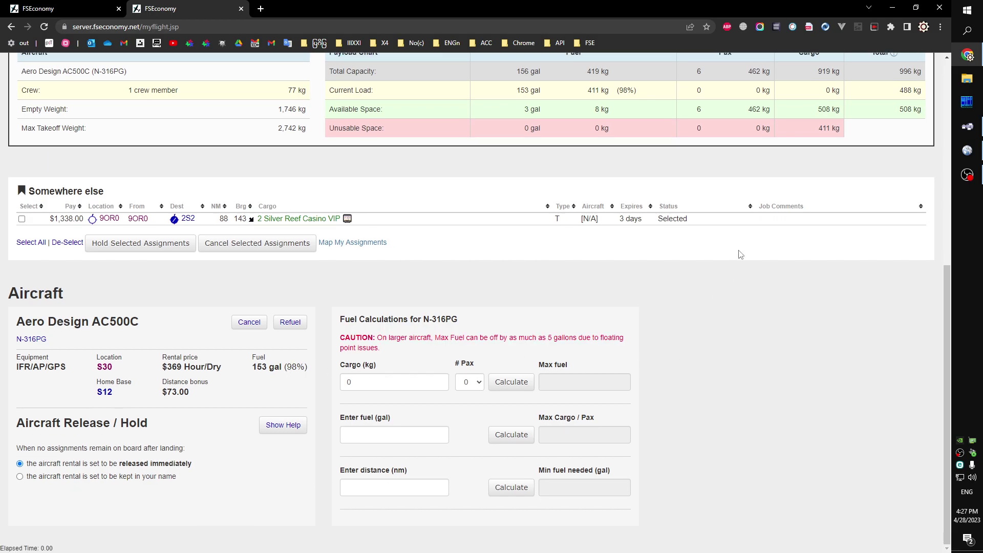
scroll(357, 421, "up", 2)
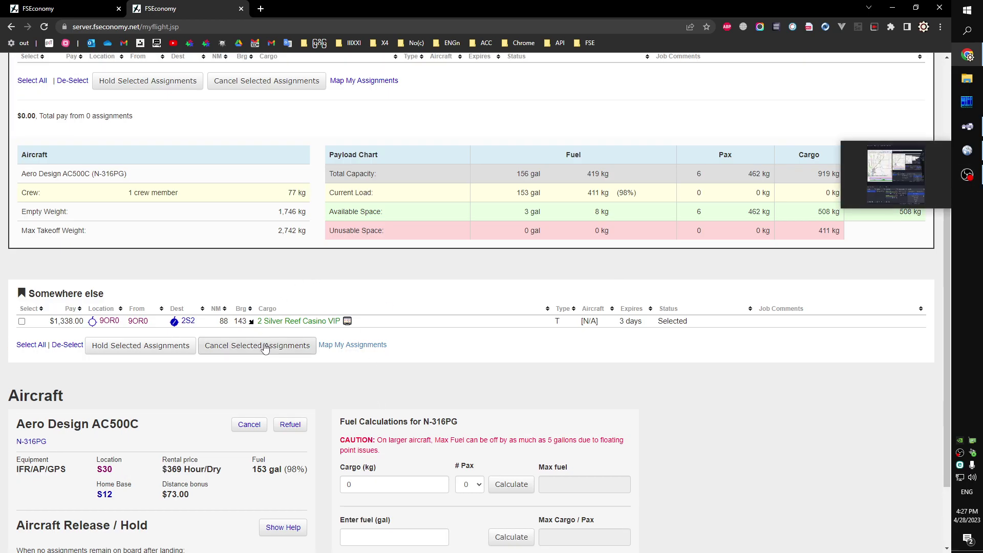
Step: Launch Microsoft Flight Simulator from the desktop, check the OBS recording, and close the Steam friends window
left_click(967, 552)
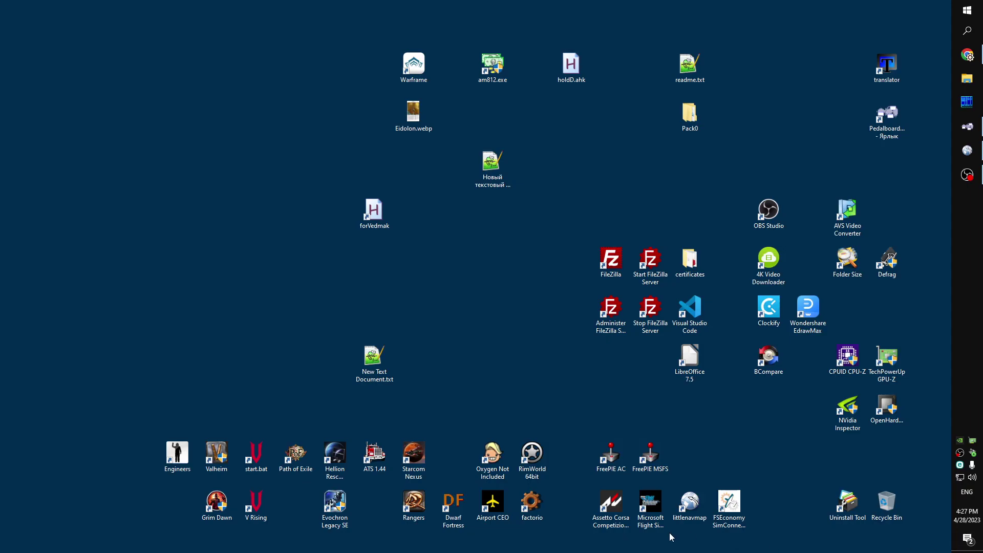
left_click(654, 507)
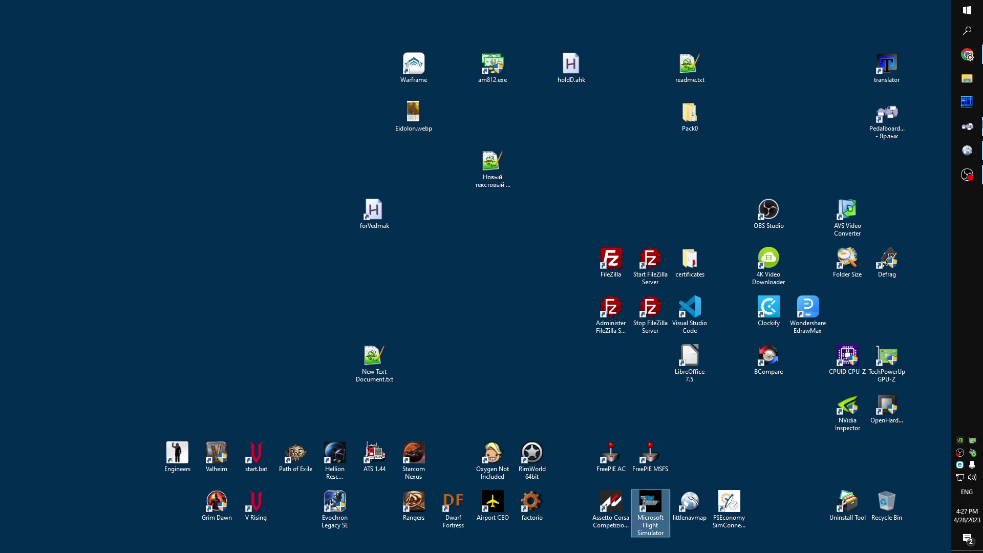
left_click(969, 179)
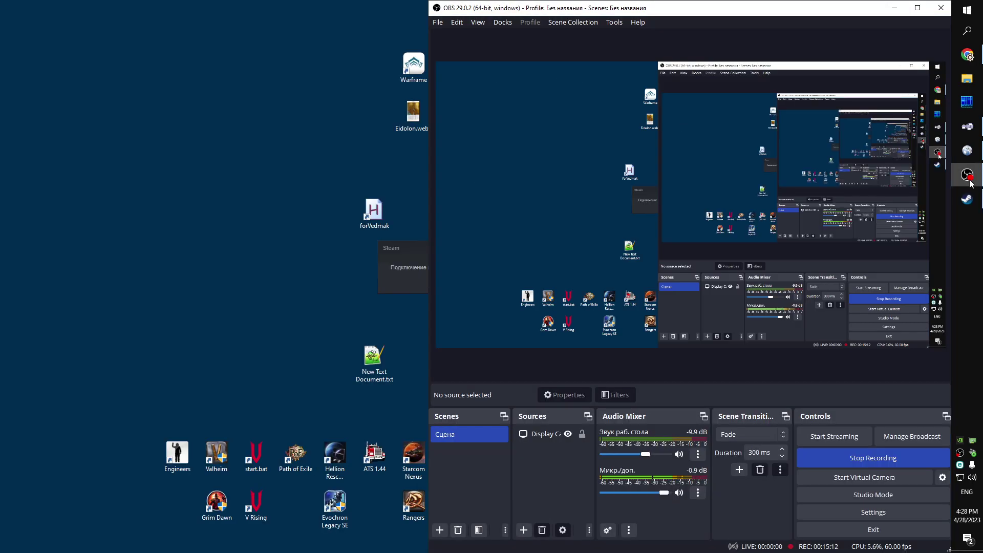
left_click(971, 181)
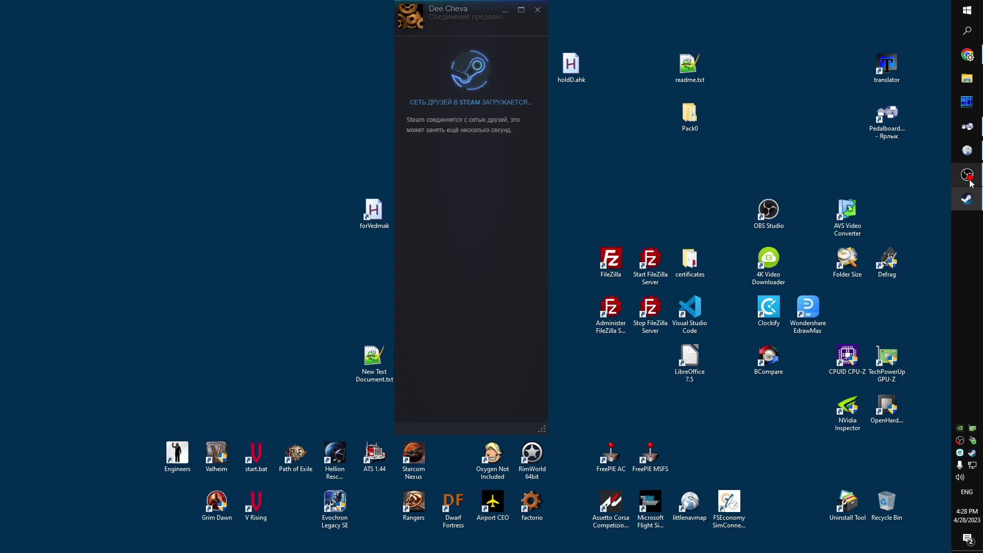
left_click(537, 10)
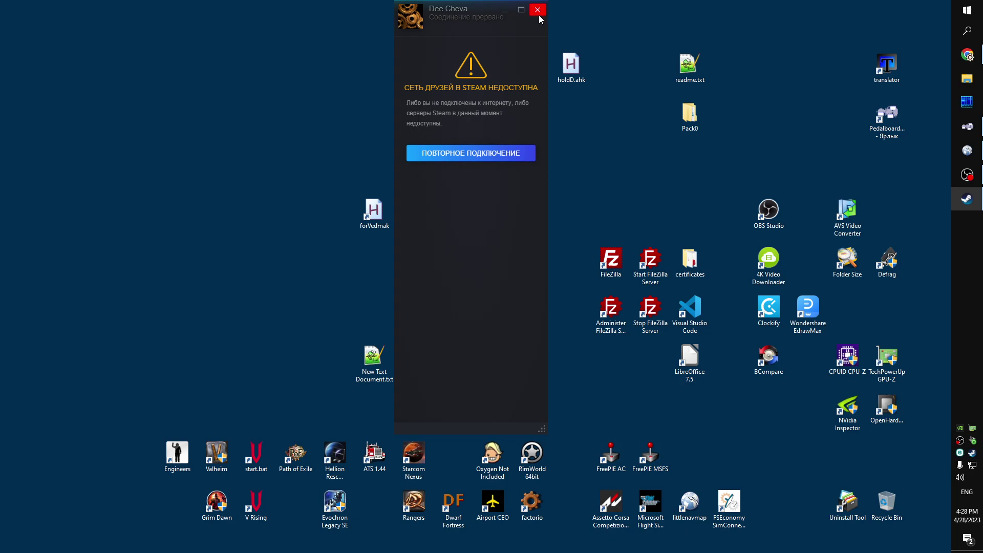
left_click(538, 18)
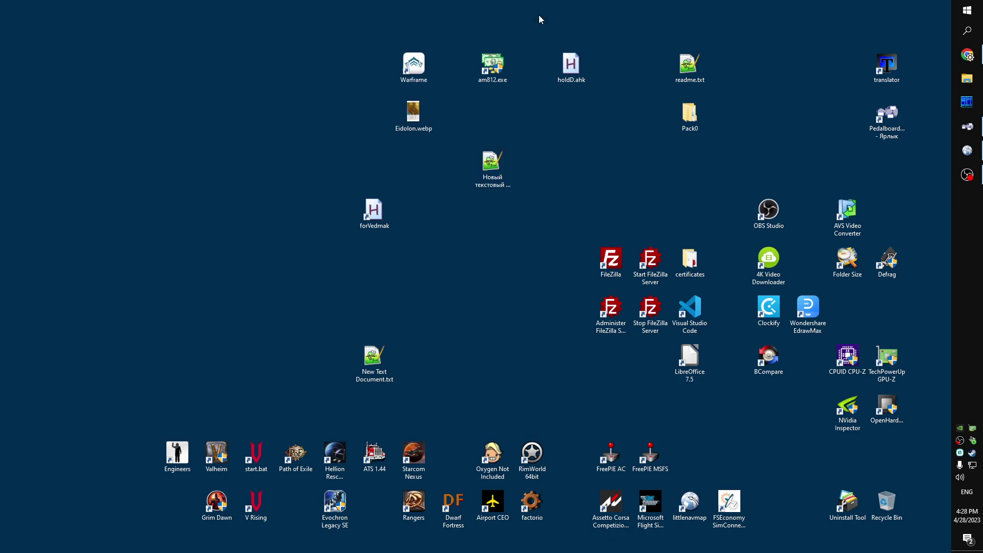